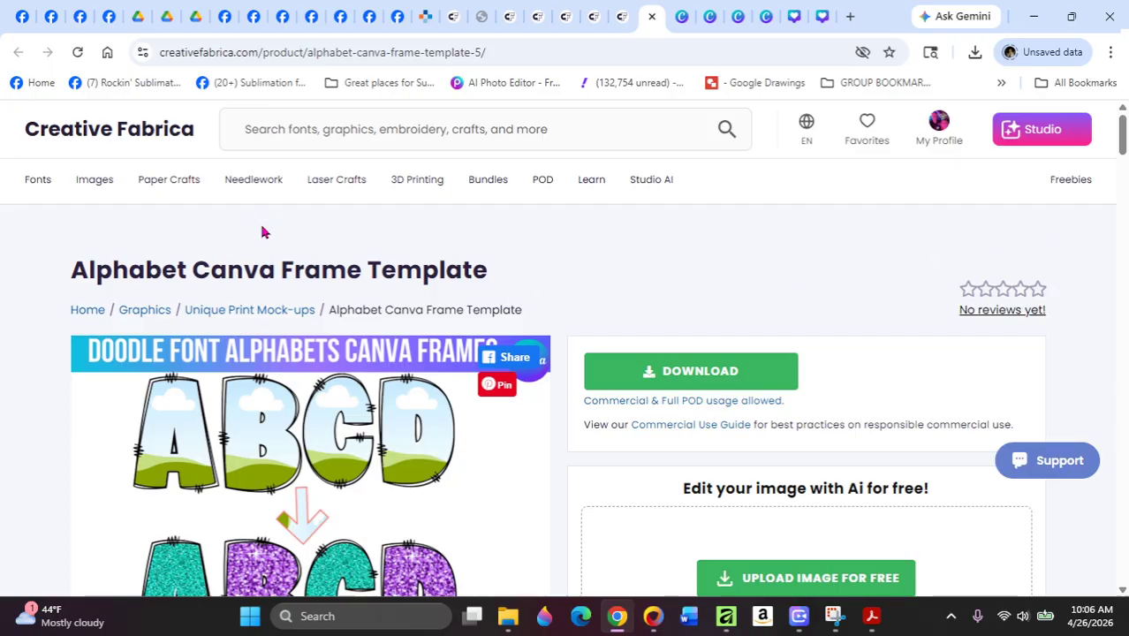
pyautogui.click(677, 20)
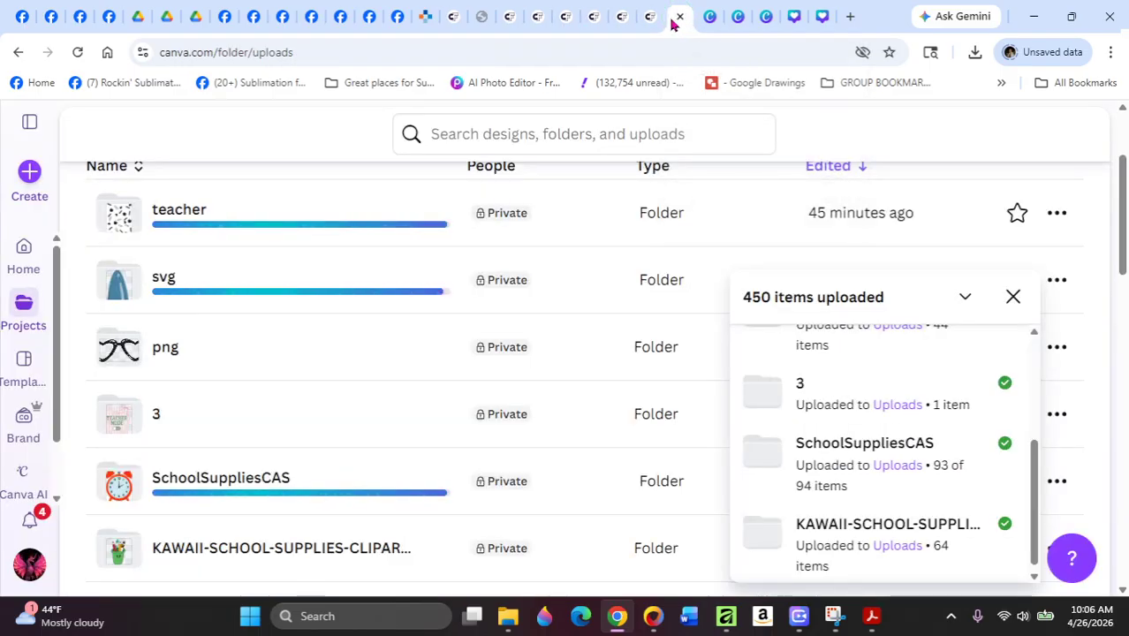
pyautogui.click(710, 21)
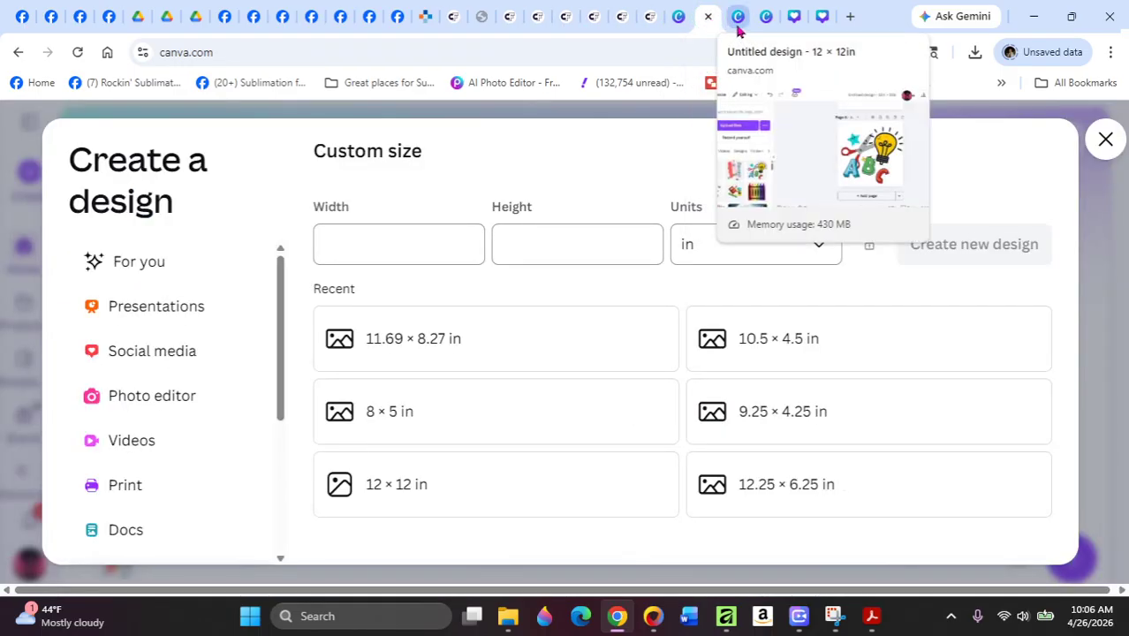
pyautogui.click(739, 19)
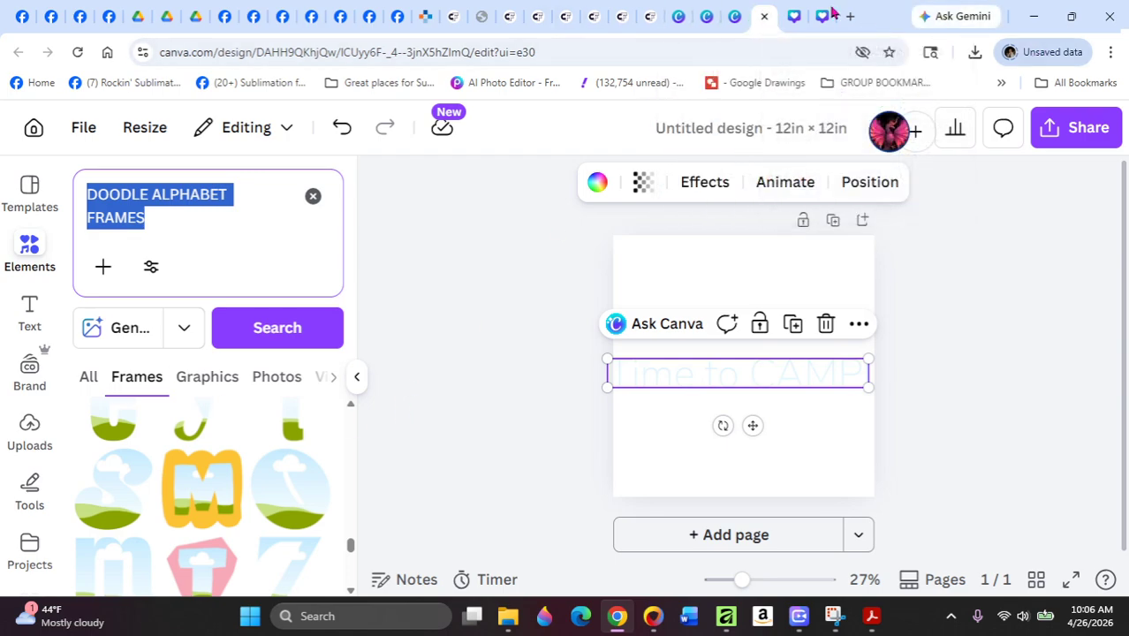
# Open the Doodle capital PDF from the downloaded Alphabet-Canva-Frame-Template-141236548.zip archive.
pyautogui.click(973, 52)
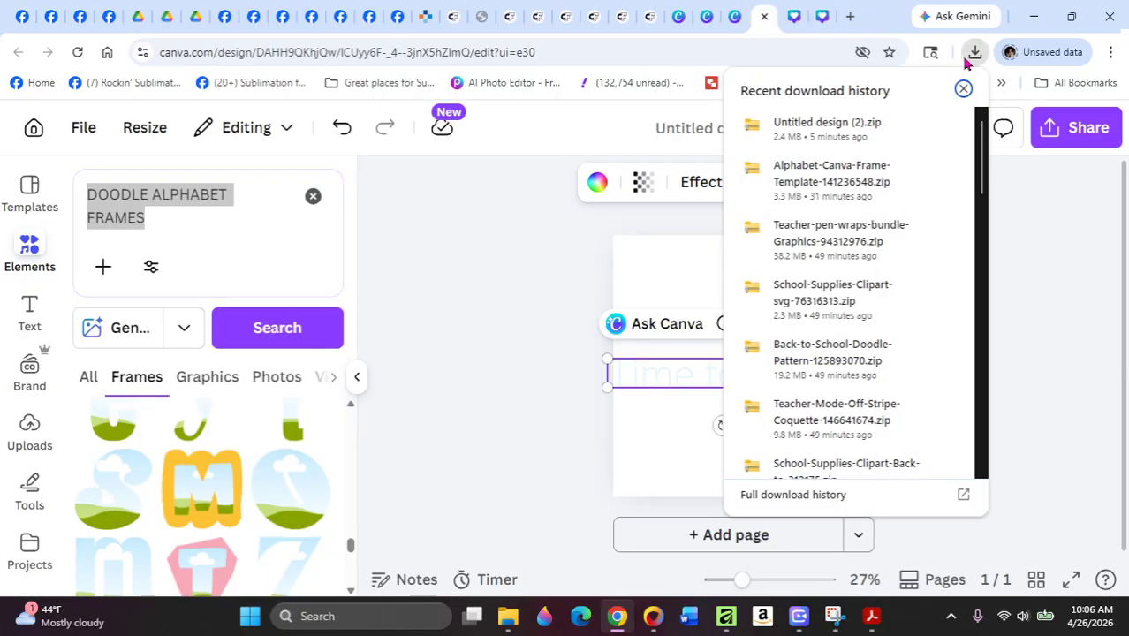
pyautogui.click(817, 190)
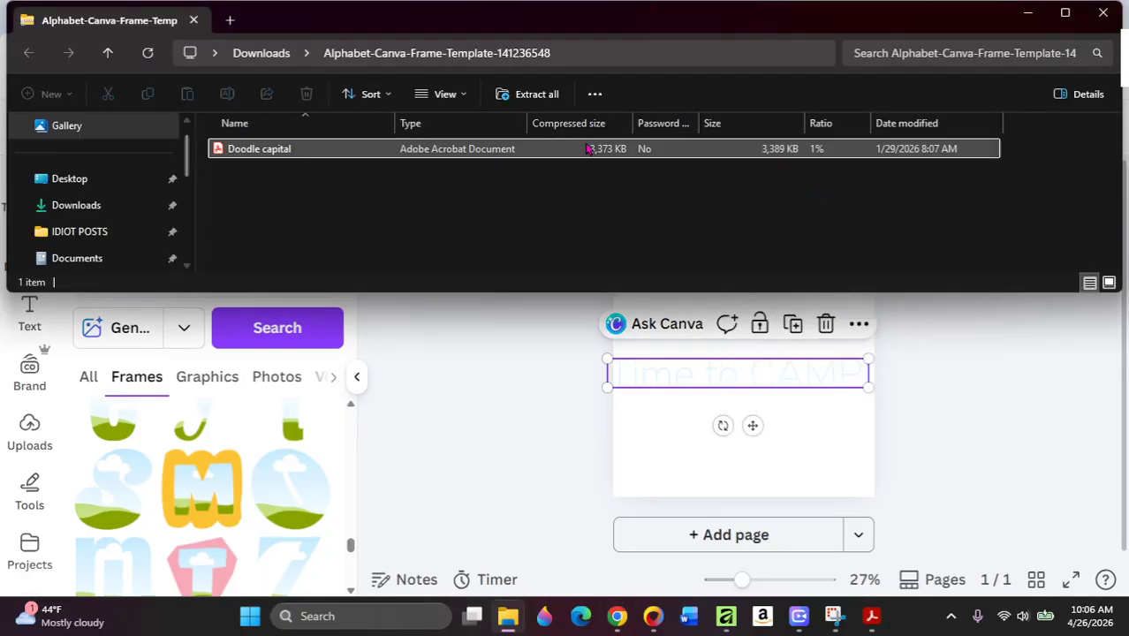
pyautogui.doubleClick(410, 160)
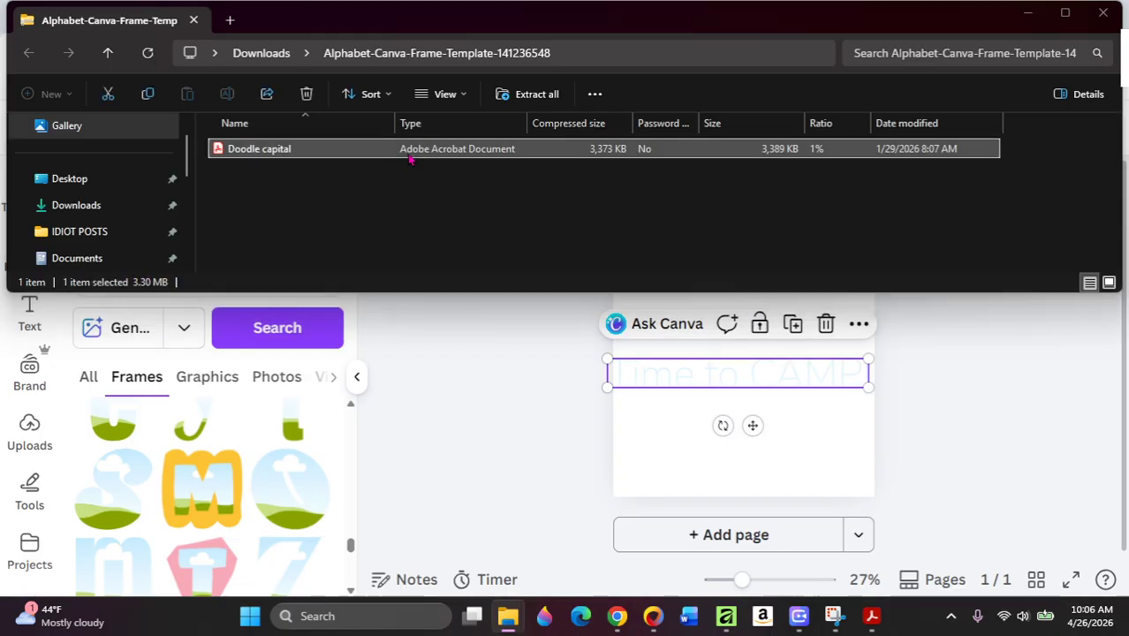
# Follow the "Click Here" download link near the end of the PDF to reach the shared Canva template.
pyautogui.scroll(5, 552, 313)
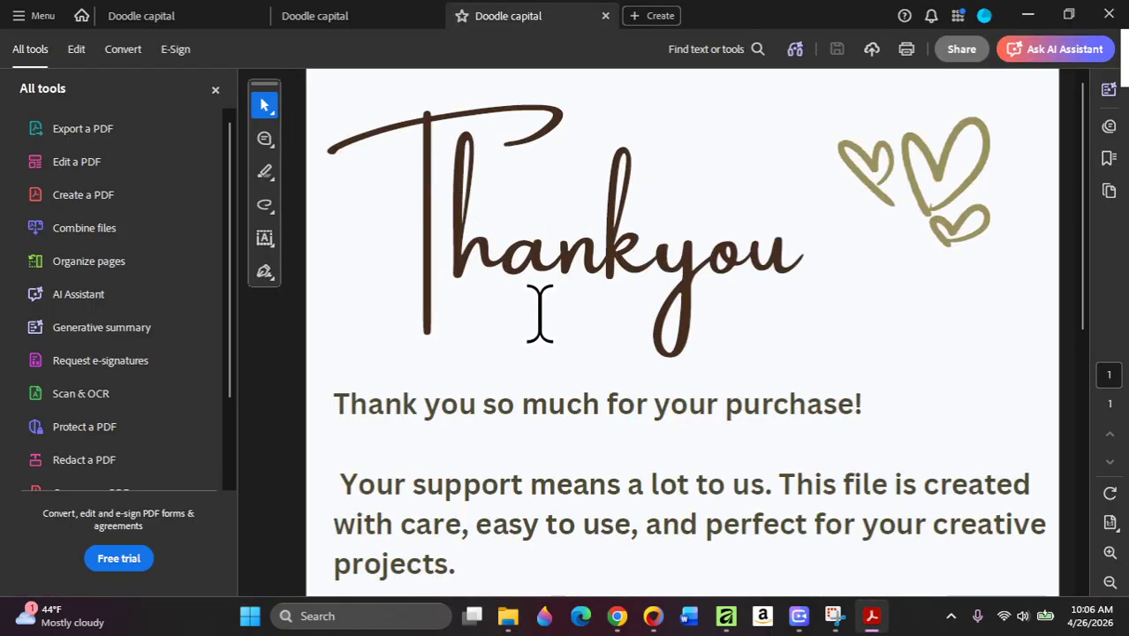
pyautogui.scroll(-10, 530, 300)
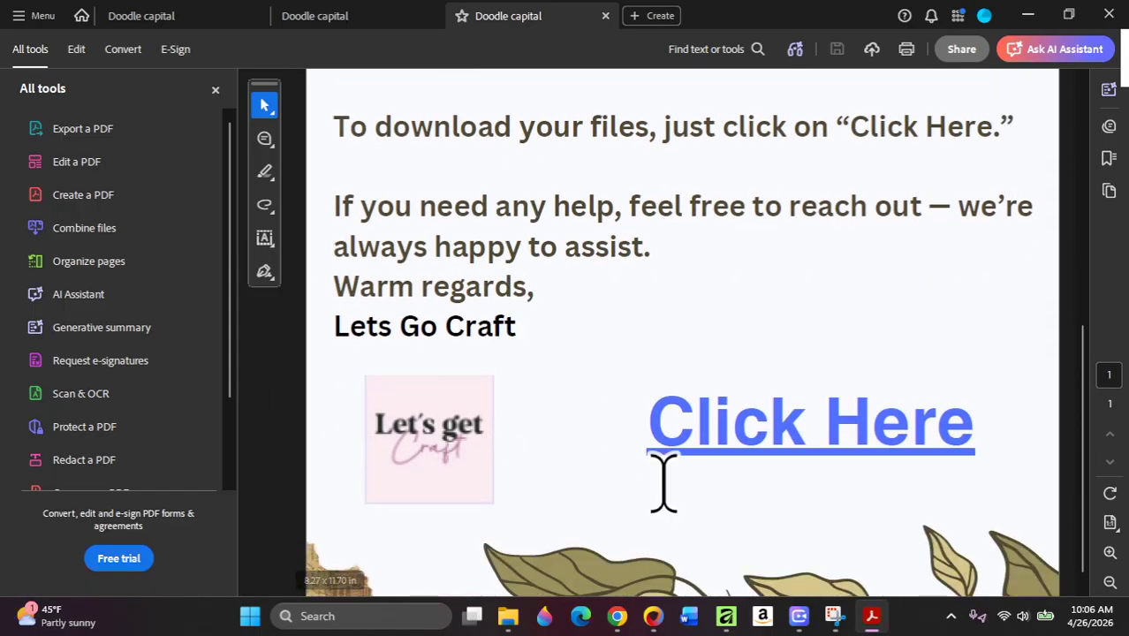
pyautogui.click(767, 454)
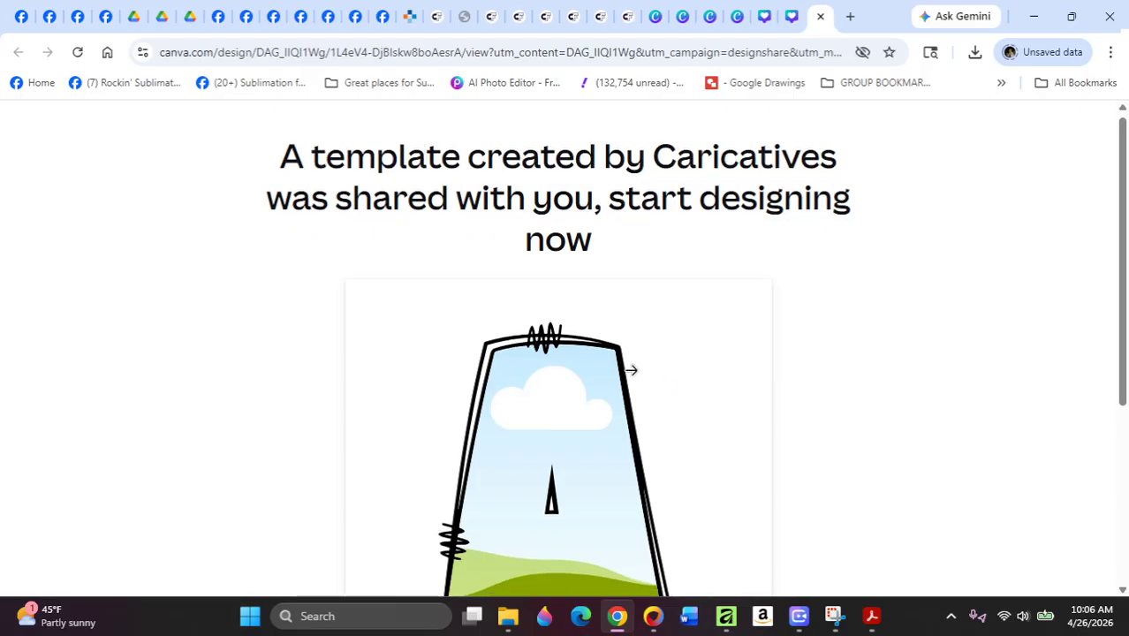
# View the shared letter A template and open it in the Canva editor.
pyautogui.scroll(-3, 305, 421)
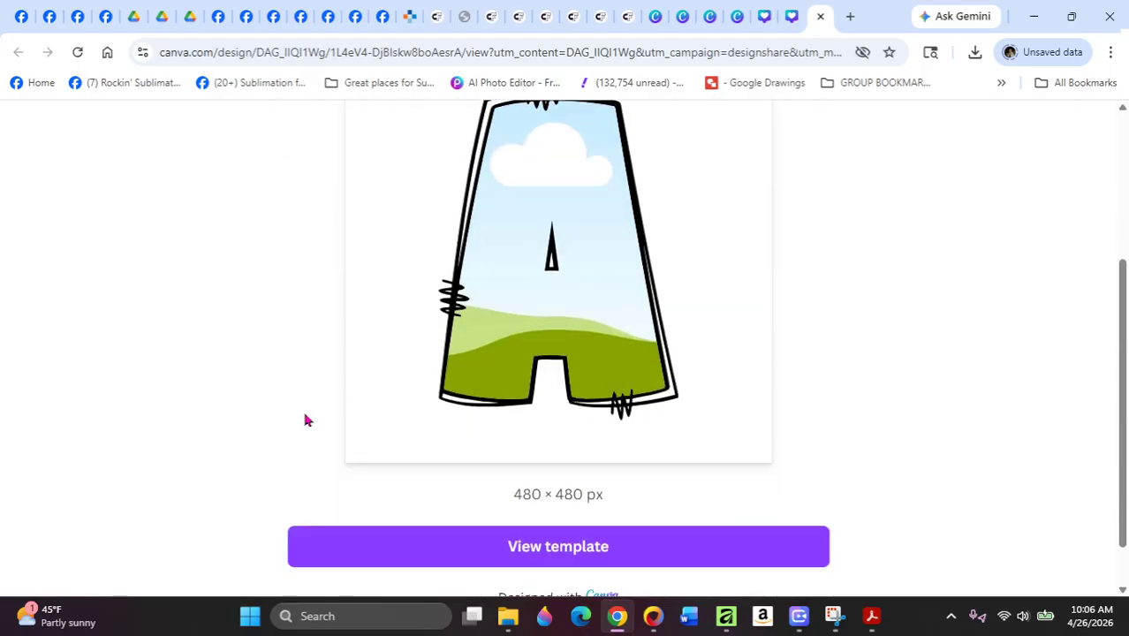
pyautogui.click(543, 555)
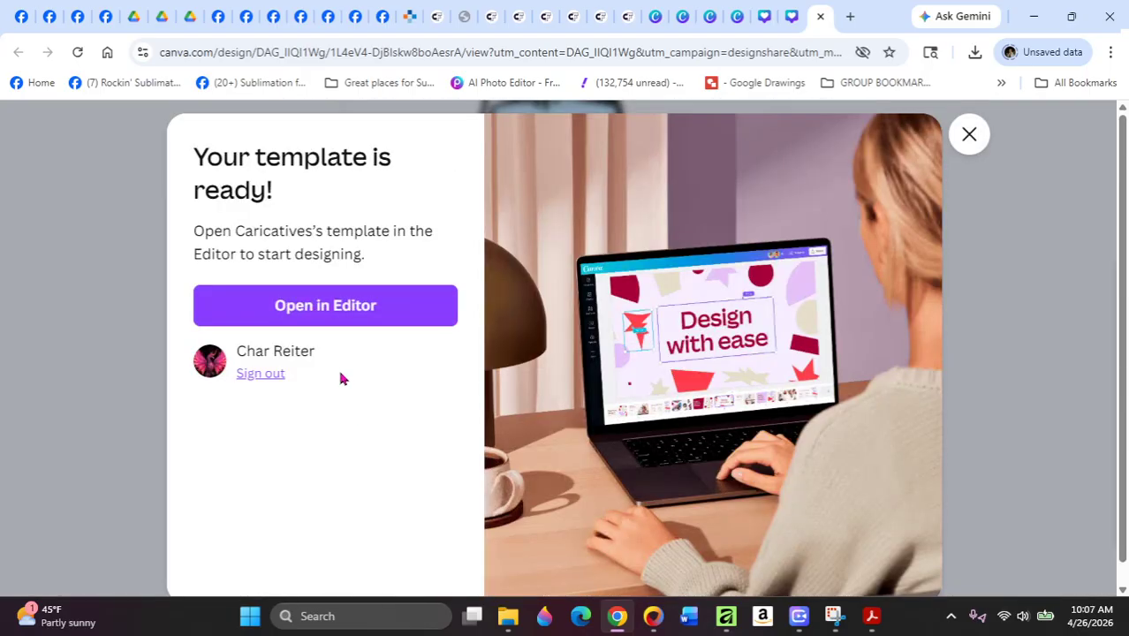
pyautogui.click(320, 311)
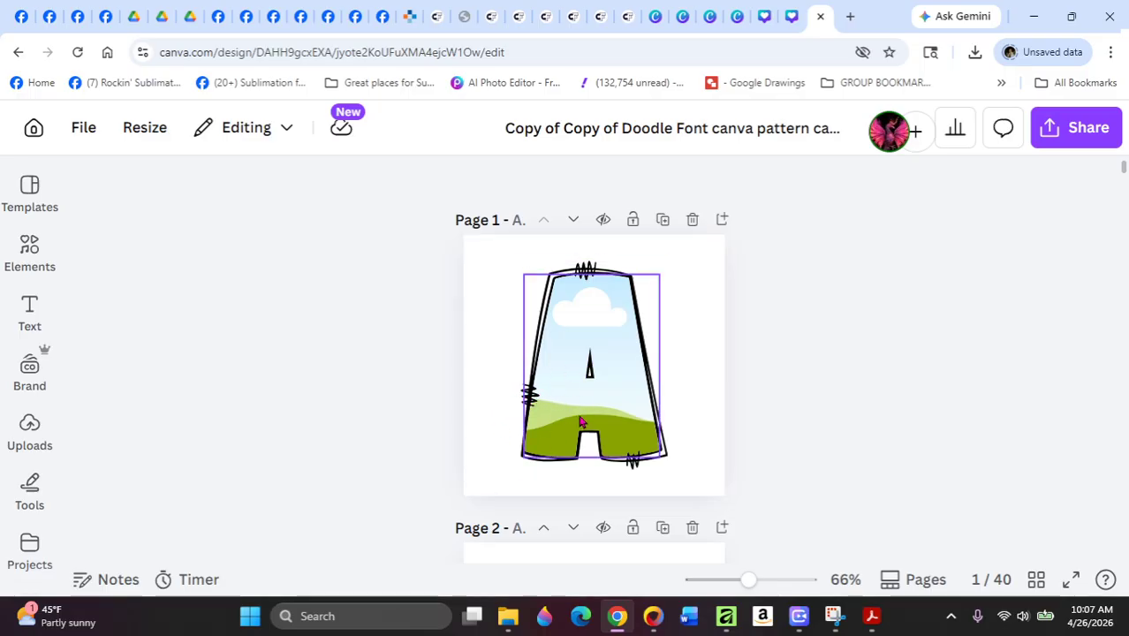
# Browse the uploaded folders and look through the images in the SchoolSuppliesCAS folder.
pyautogui.click(24, 477)
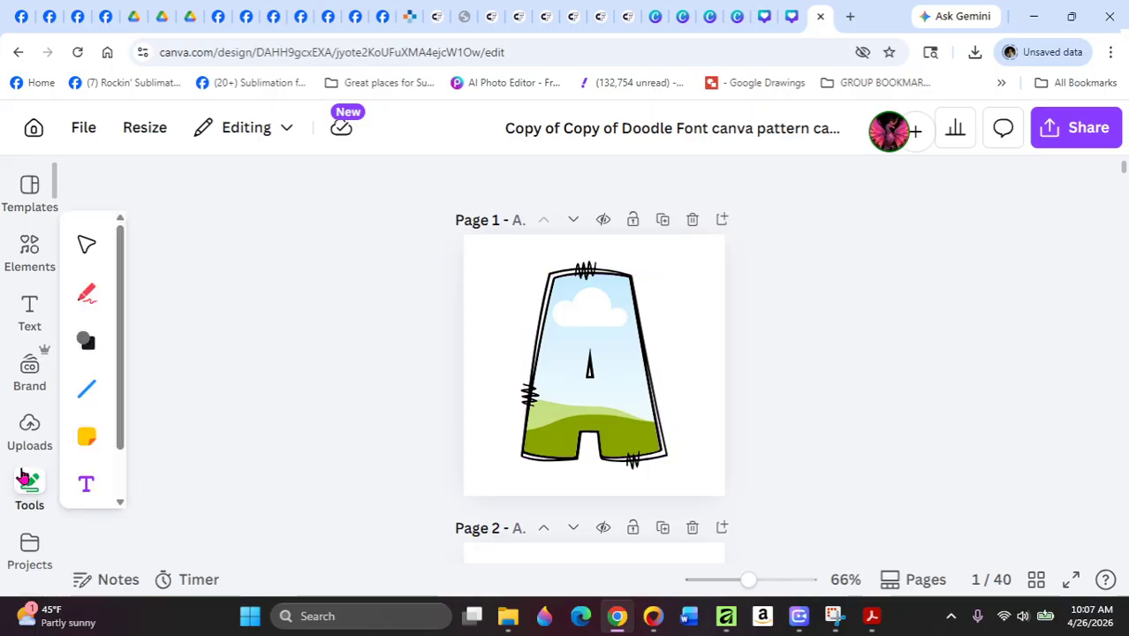
pyautogui.click(30, 435)
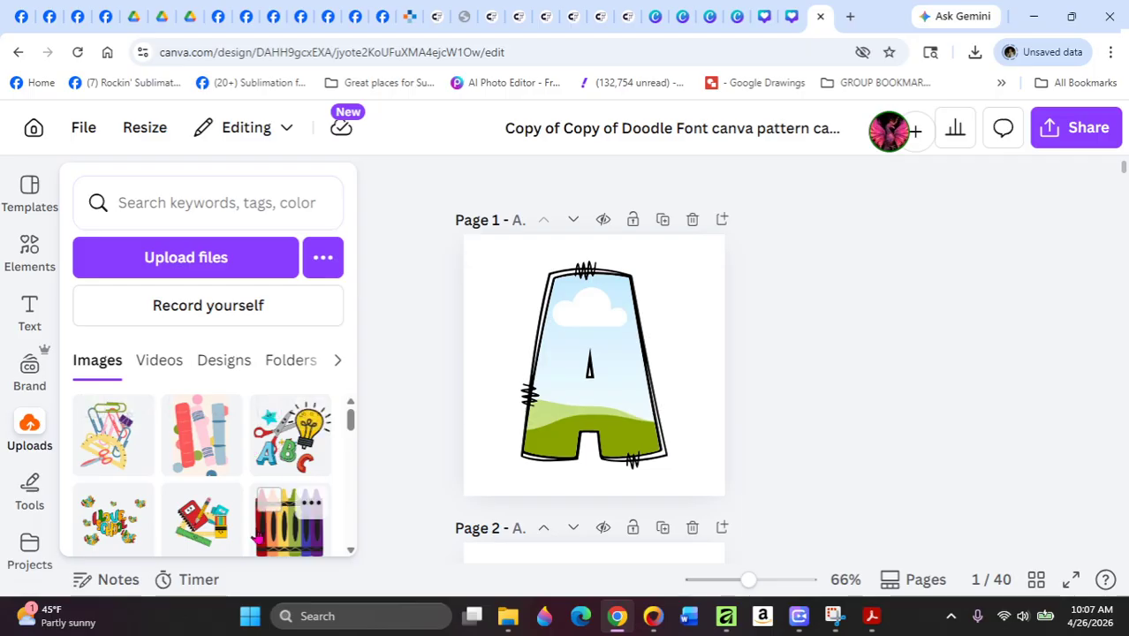
pyautogui.click(297, 368)
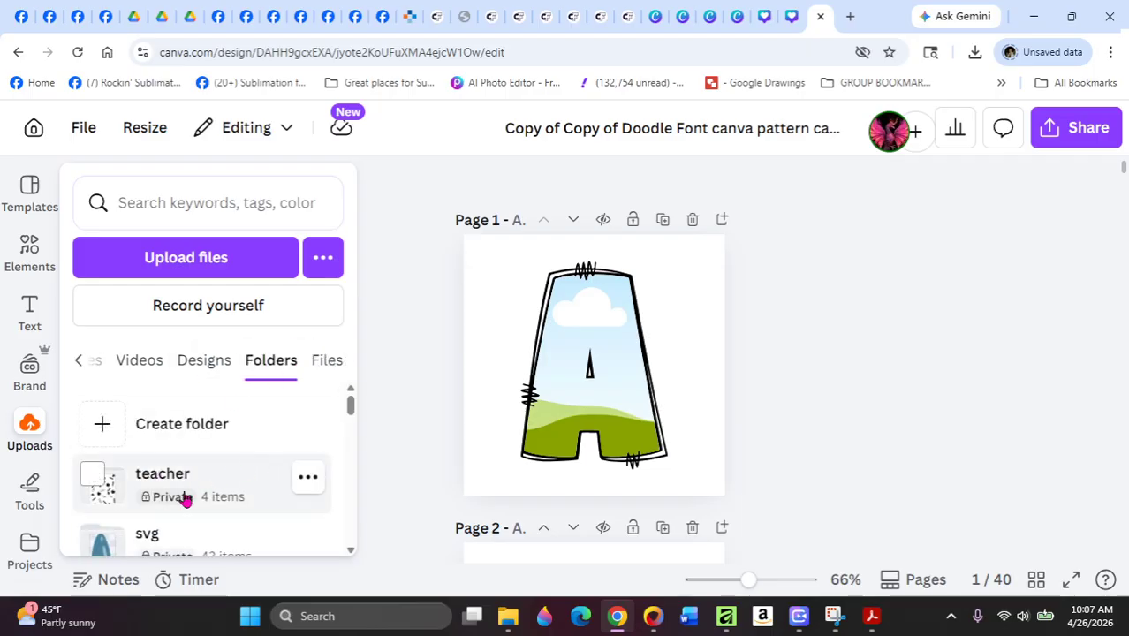
pyautogui.scroll(-5, 185, 499)
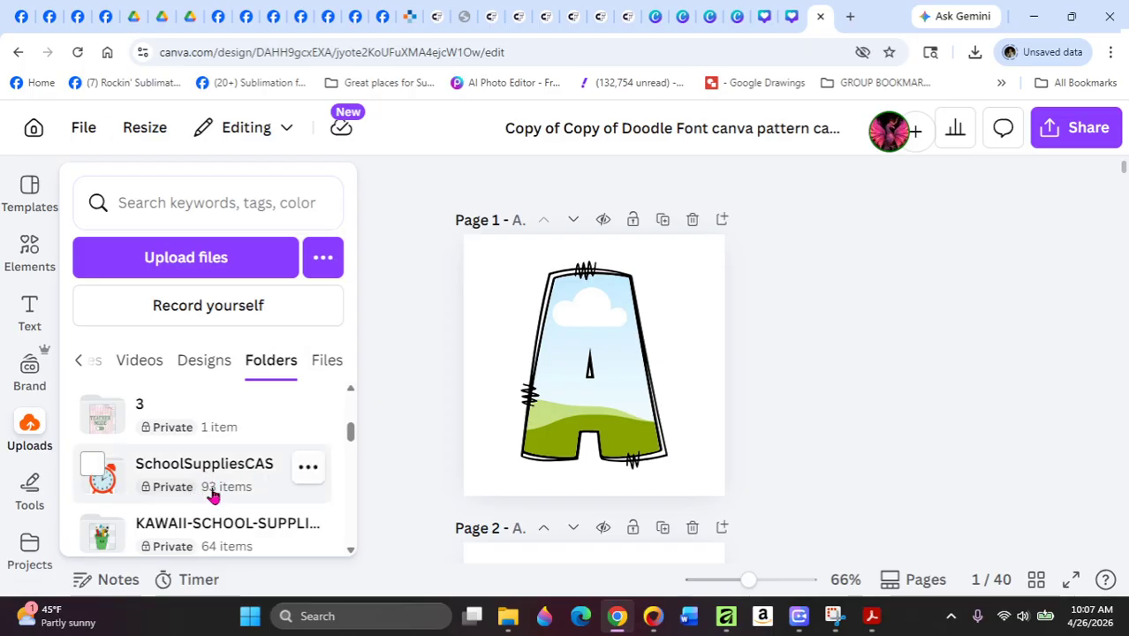
pyautogui.scroll(-2, 241, 508)
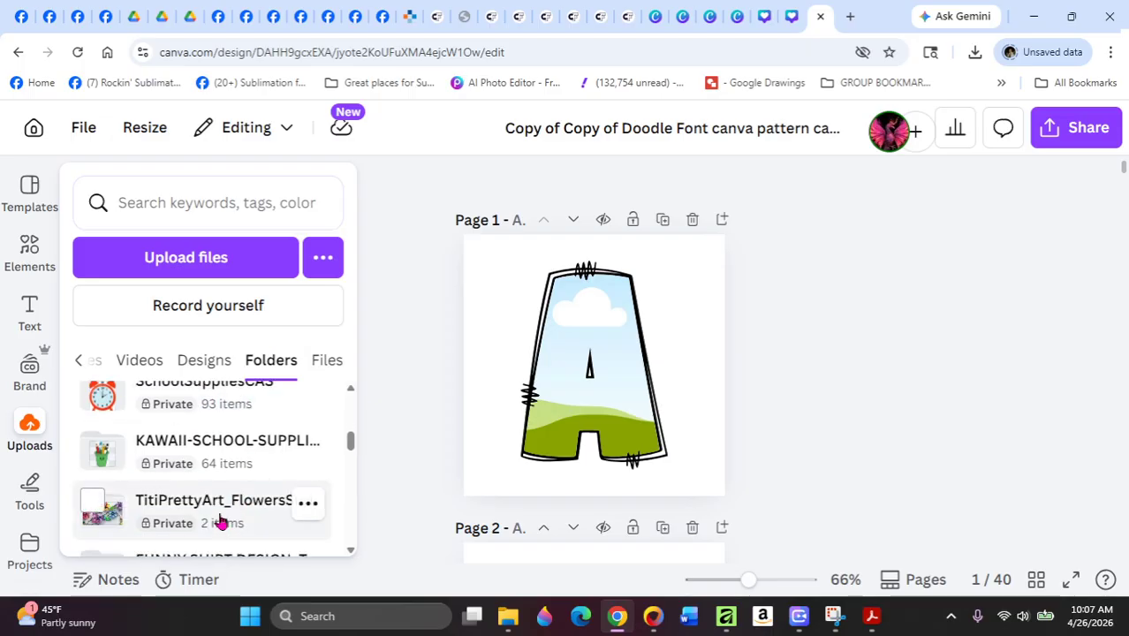
pyautogui.scroll(-2, 220, 512)
pyautogui.scroll(4, 215, 503)
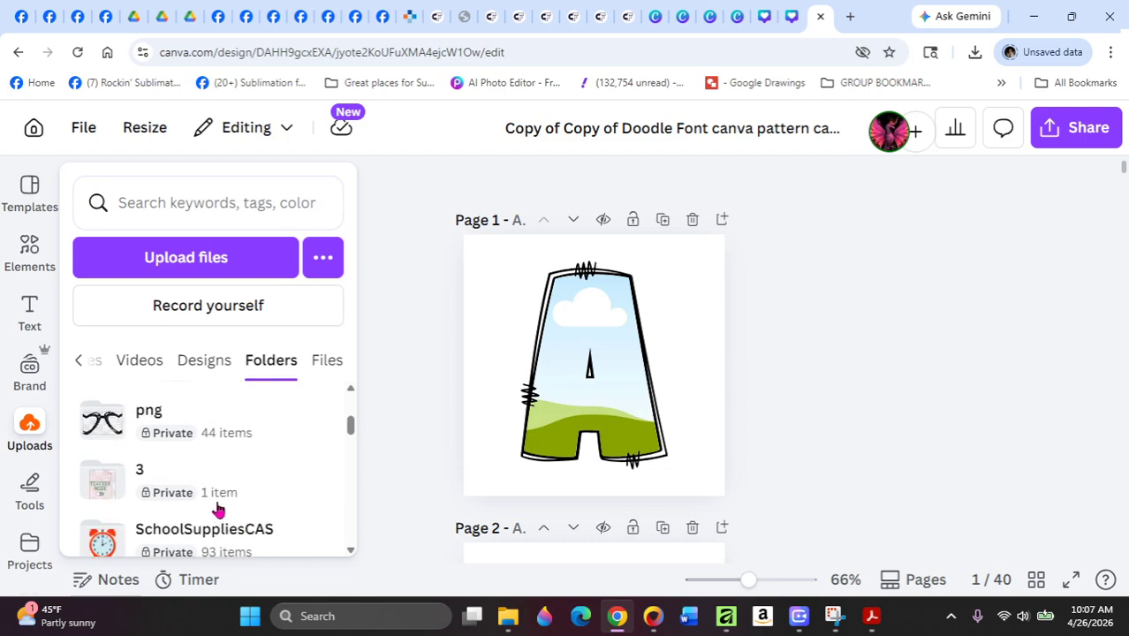
pyautogui.scroll(3, 218, 510)
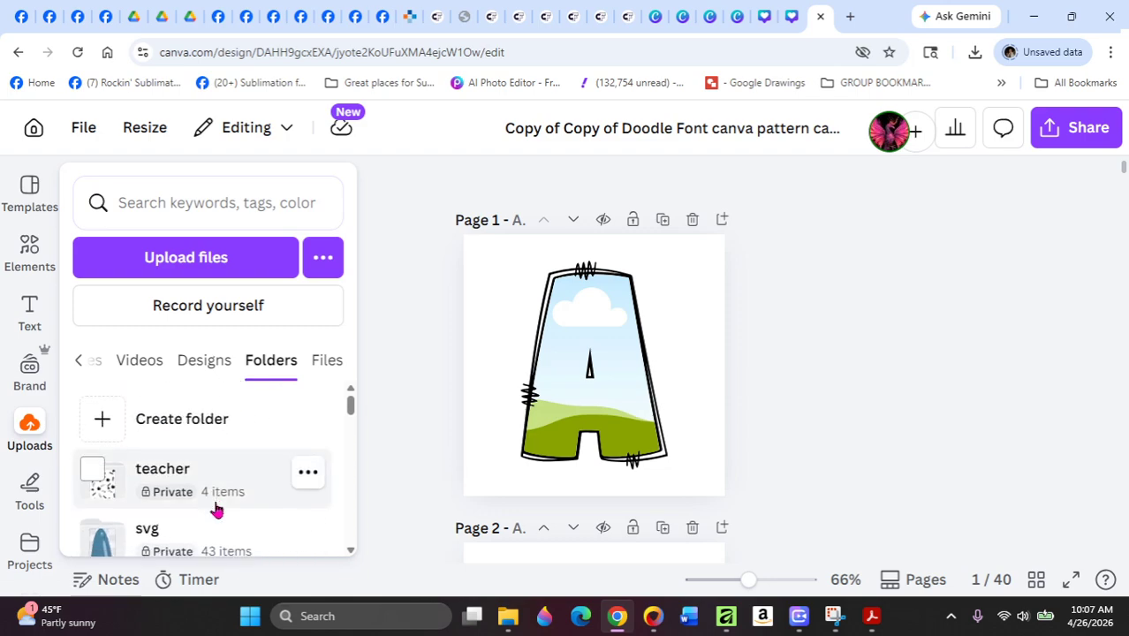
pyautogui.scroll(-4, 218, 510)
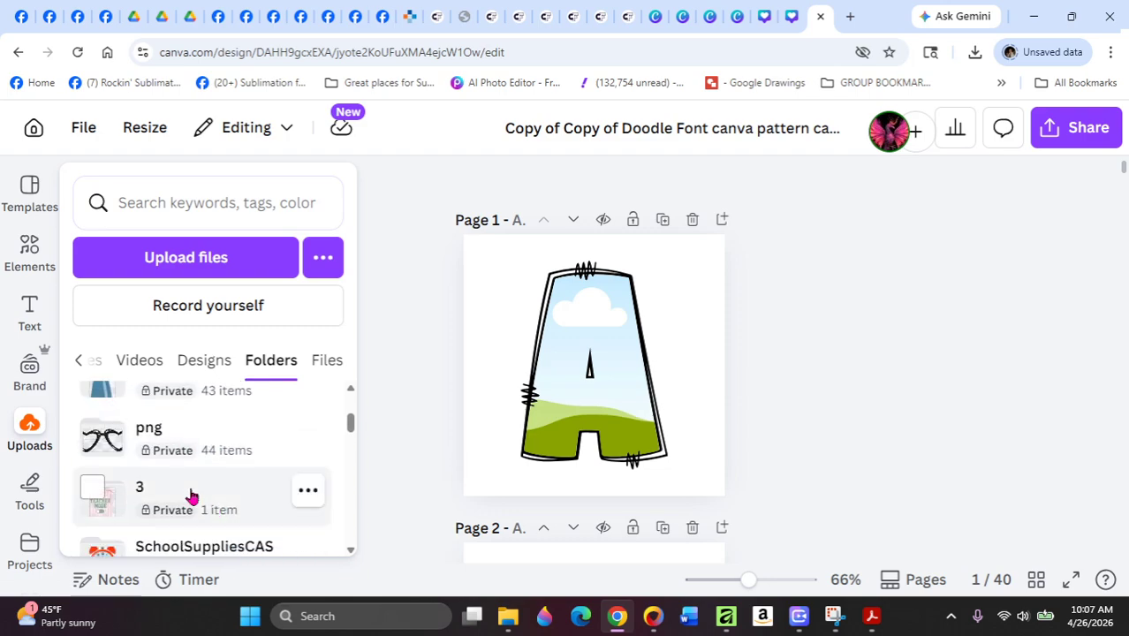
pyautogui.scroll(-1, 190, 496)
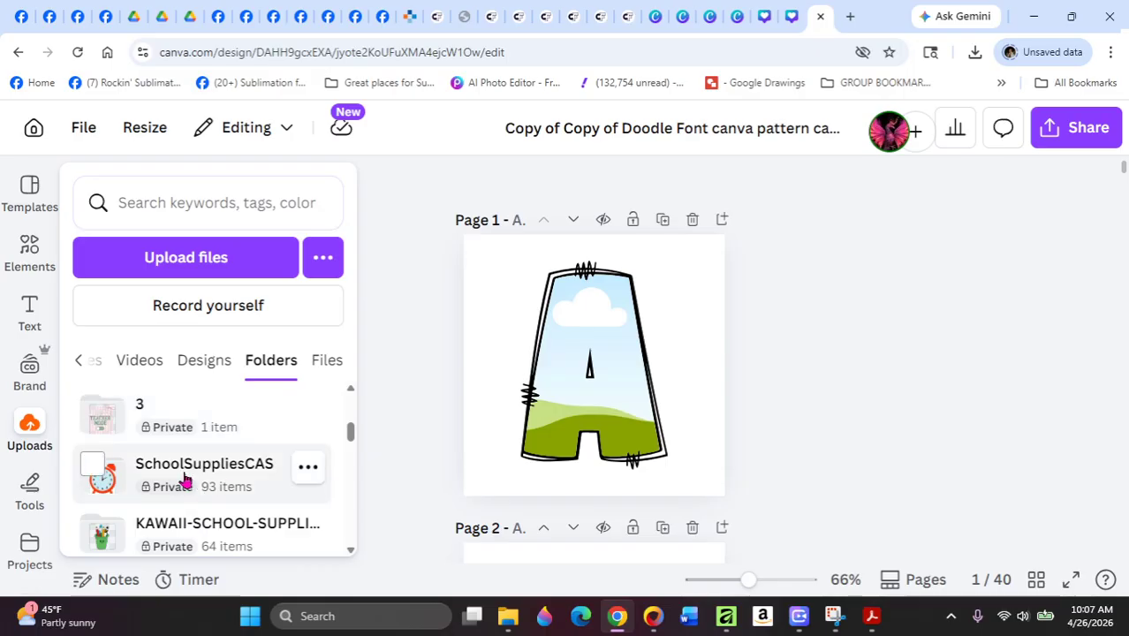
pyautogui.click(184, 478)
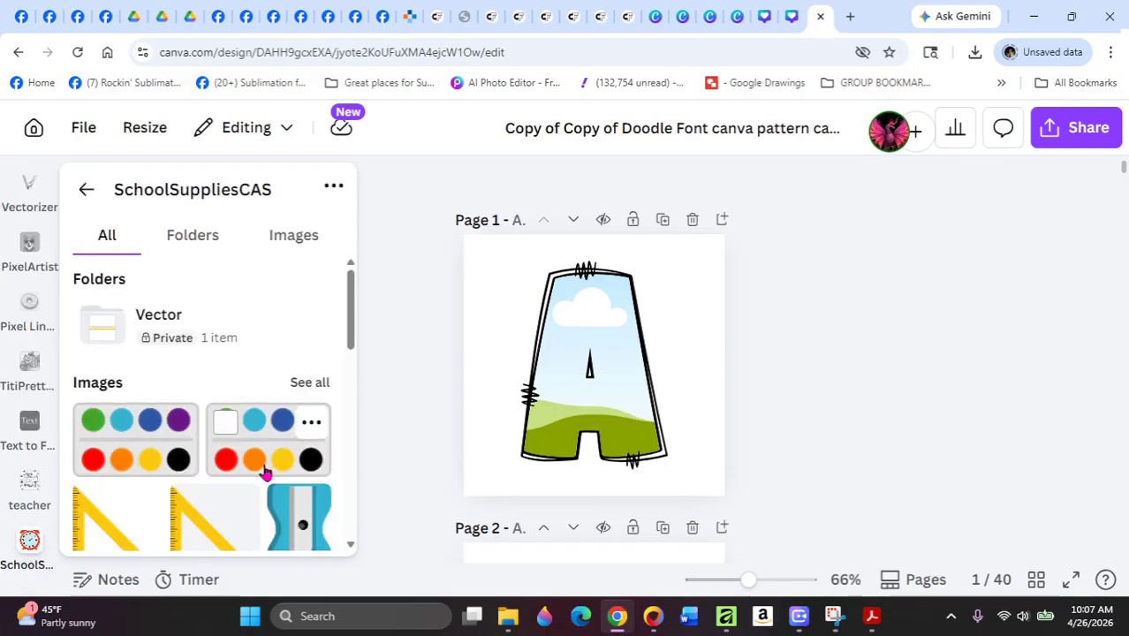
pyautogui.scroll(-2, 221, 494)
pyautogui.scroll(-6, 220, 496)
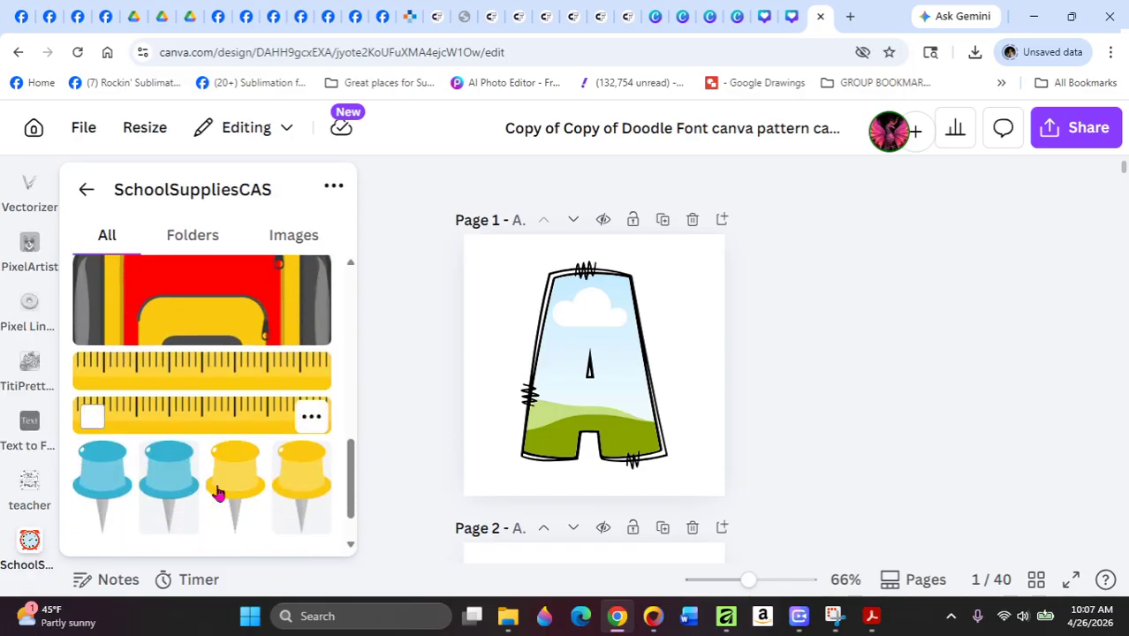
# Fill the letter A frame on page 1 with the uploaded paper clips, protractor and scissors image.
pyautogui.scroll(3, 219, 495)
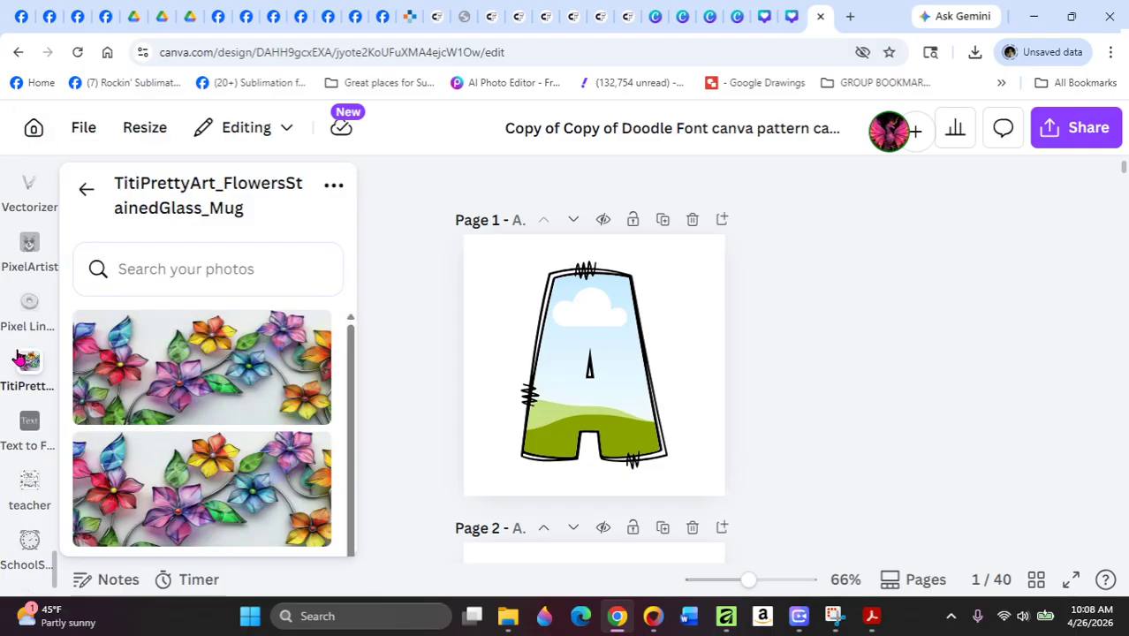
pyautogui.scroll(10, 27, 256)
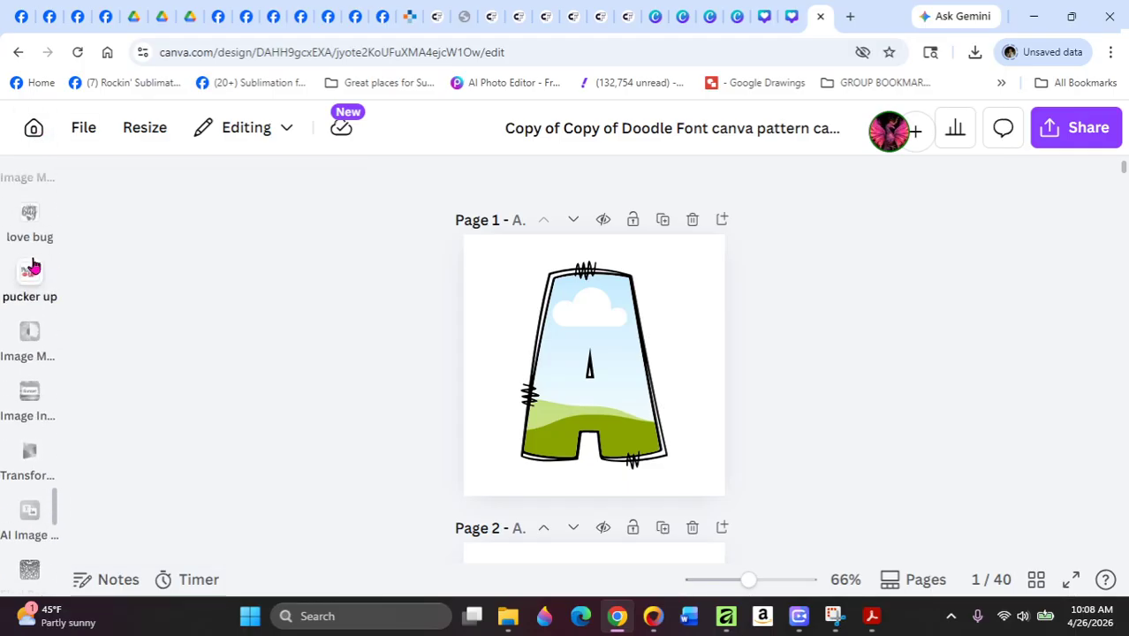
pyautogui.scroll(4, 53, 380)
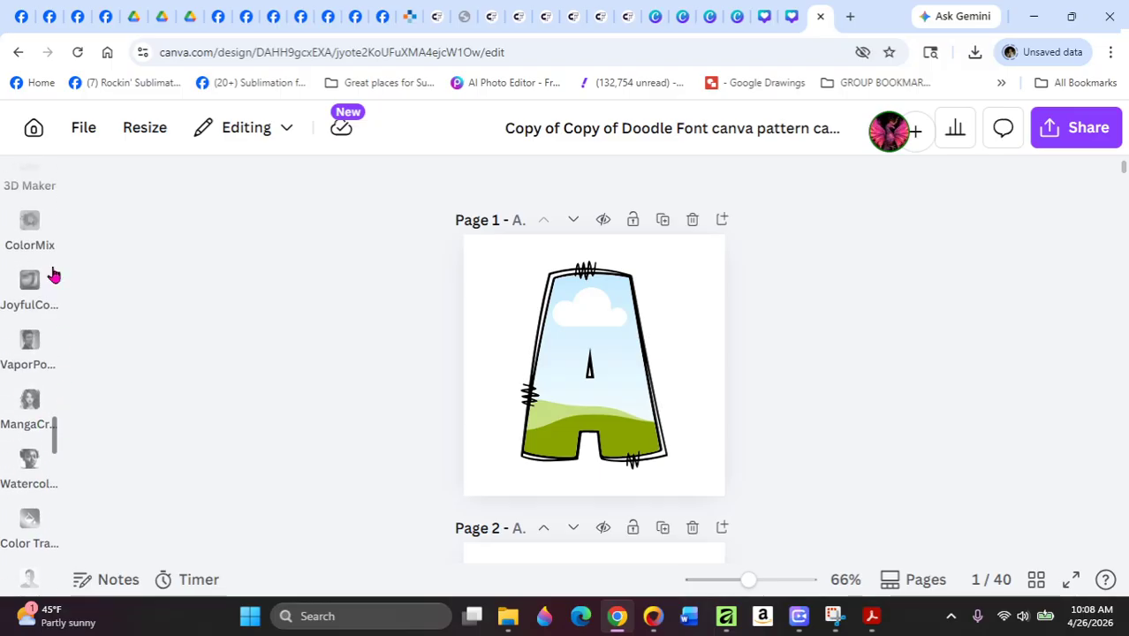
pyautogui.scroll(15, 26, 301)
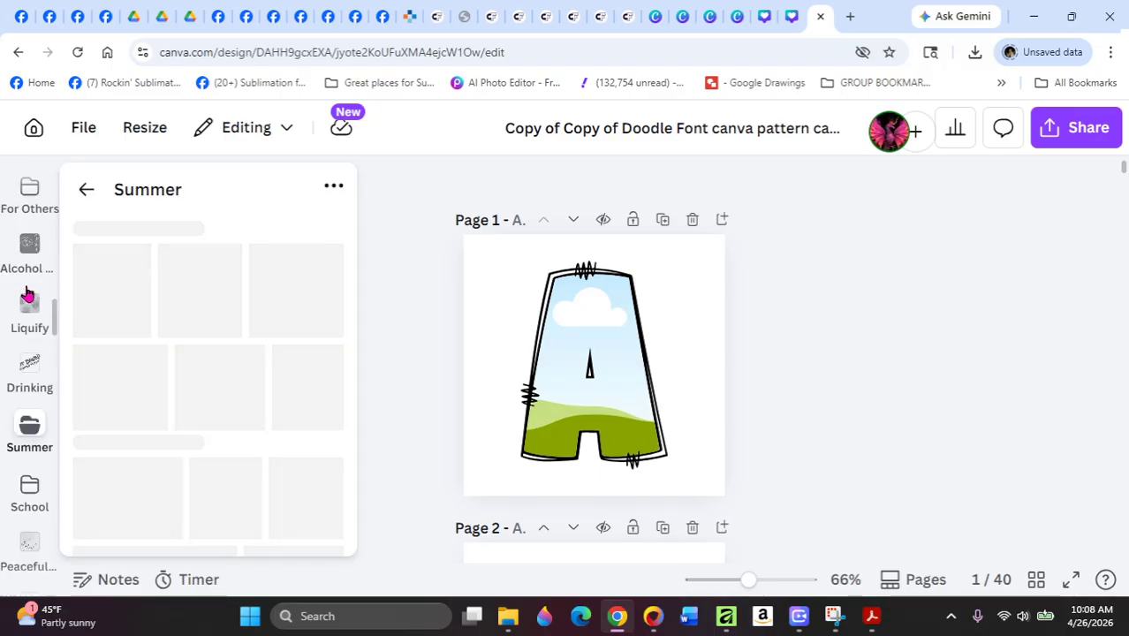
pyautogui.scroll(10, 26, 299)
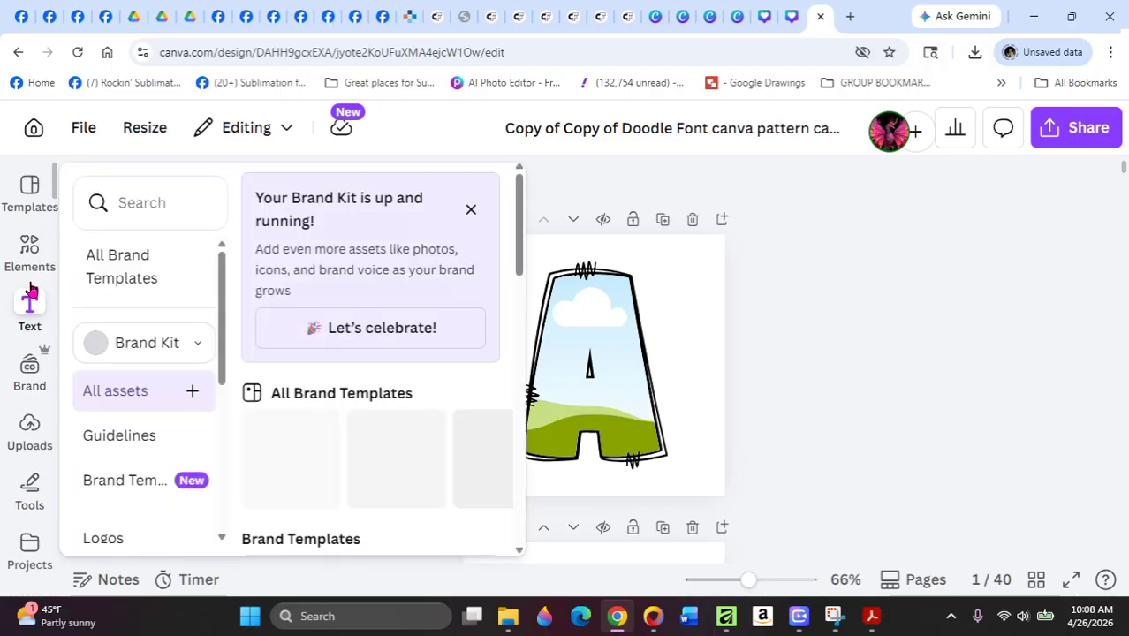
pyautogui.click(29, 442)
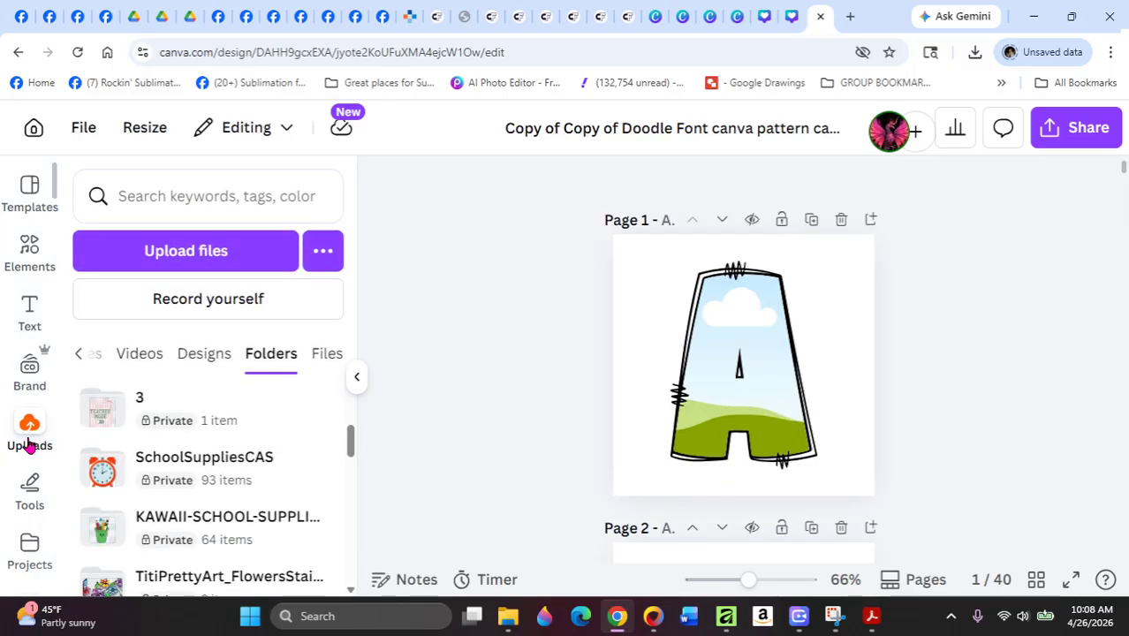
pyautogui.click(81, 354)
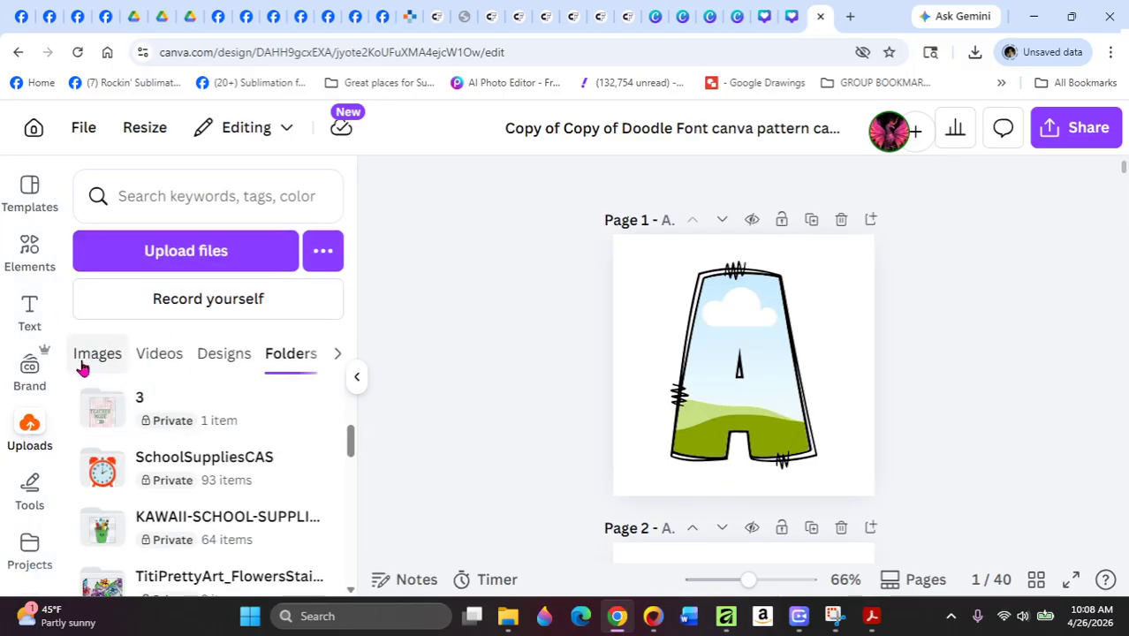
pyautogui.click(89, 357)
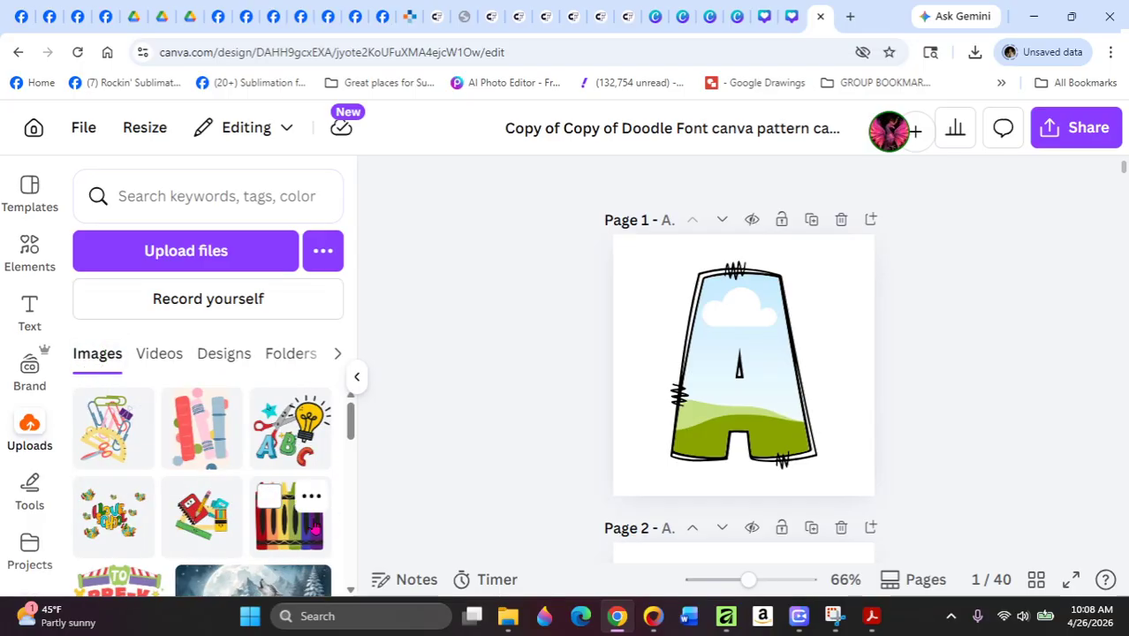
pyautogui.click(101, 457)
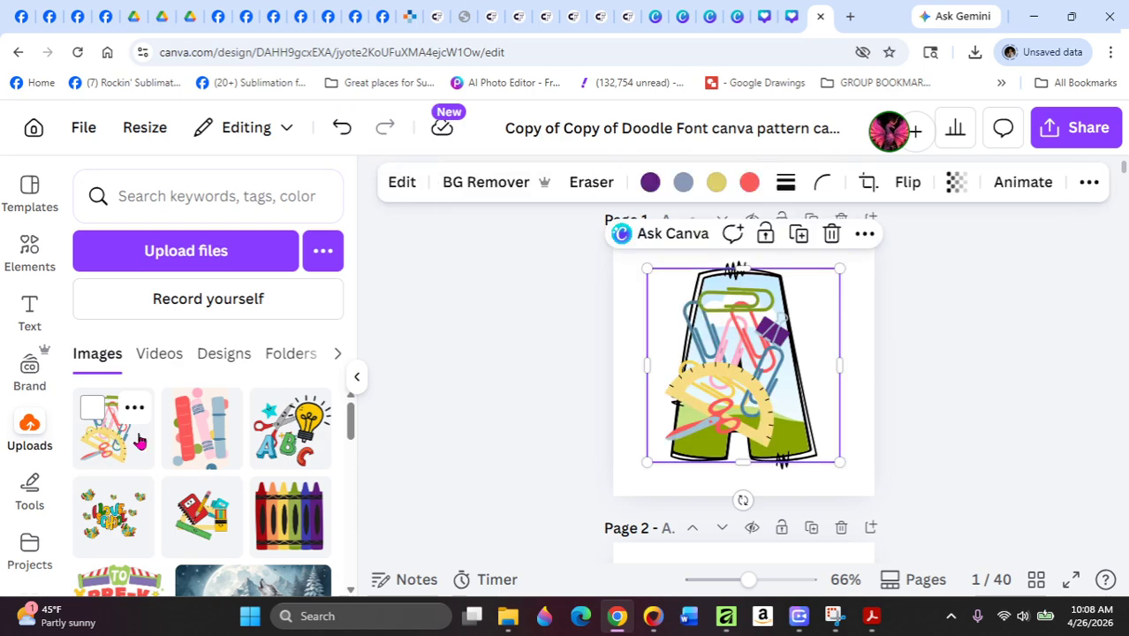
pyautogui.moveTo(723, 370); pyautogui.dragTo(749, 411)
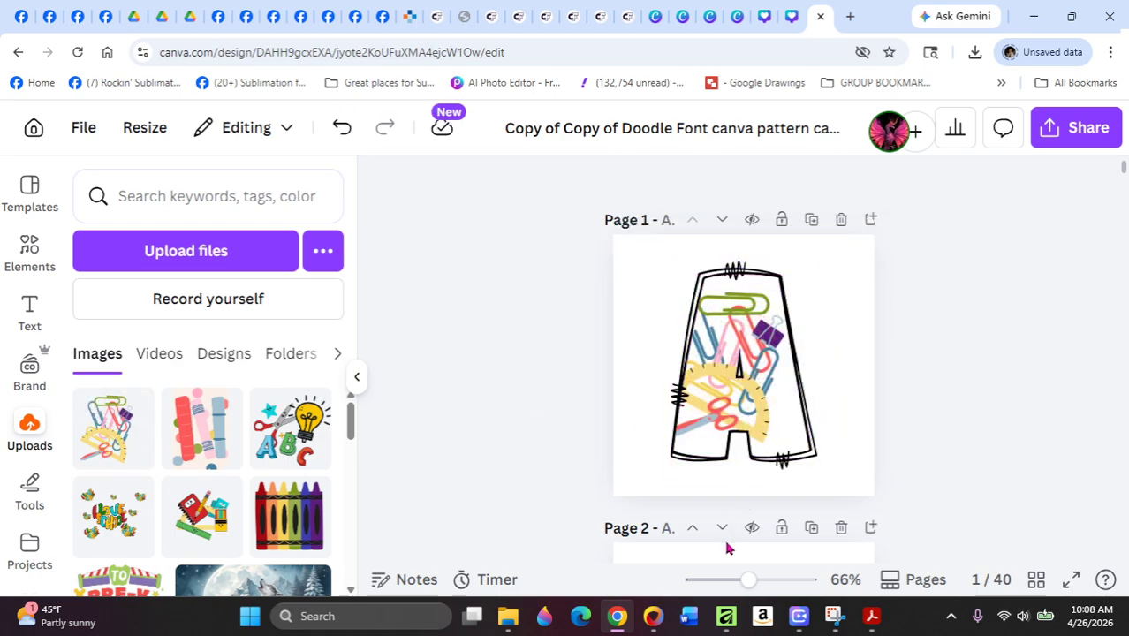
# Enlarge the school supplies image inside the letter A frame on page 1 and reposition it to fill the letter.
pyautogui.doubleClick(741, 412)
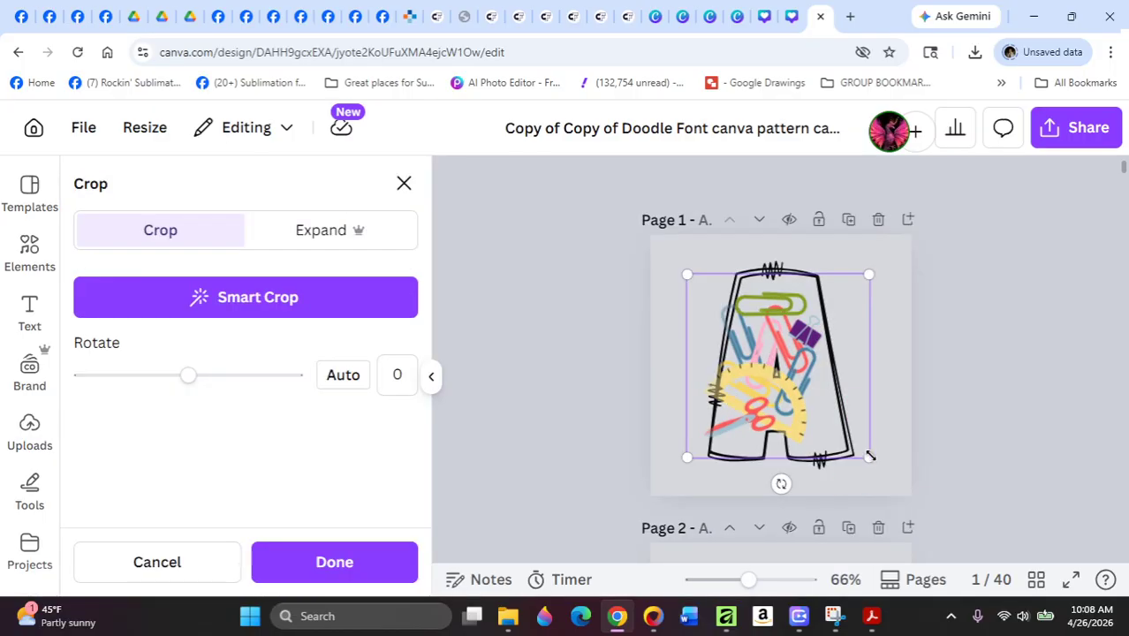
pyautogui.moveTo(869, 460); pyautogui.dragTo(931, 520)
pyautogui.moveTo(803, 423); pyautogui.dragTo(786, 401)
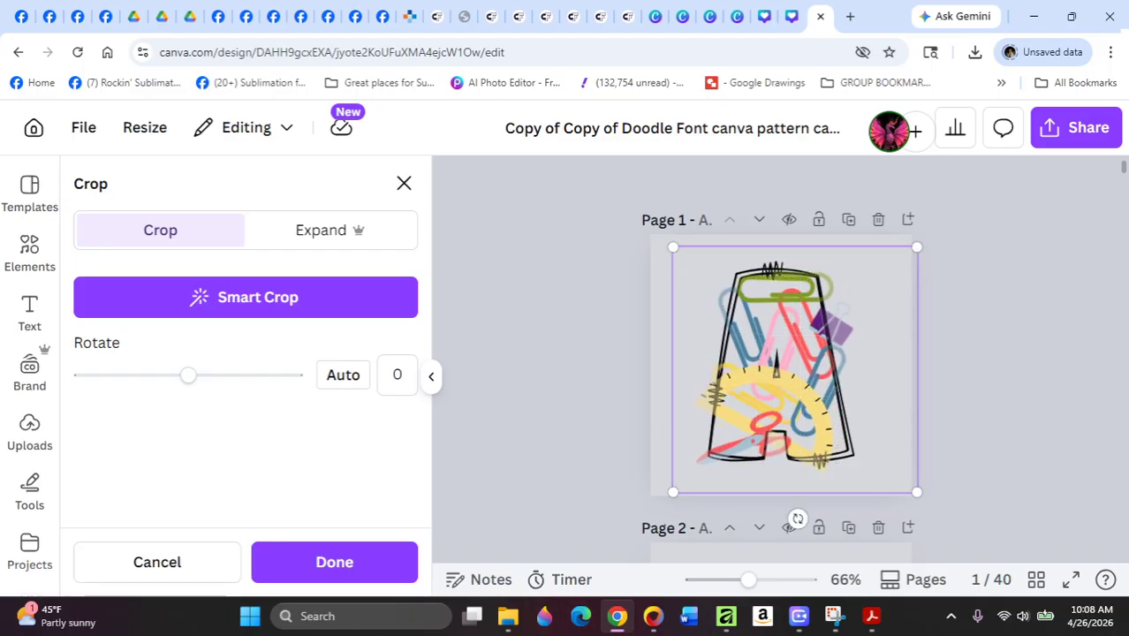
pyautogui.click(303, 564)
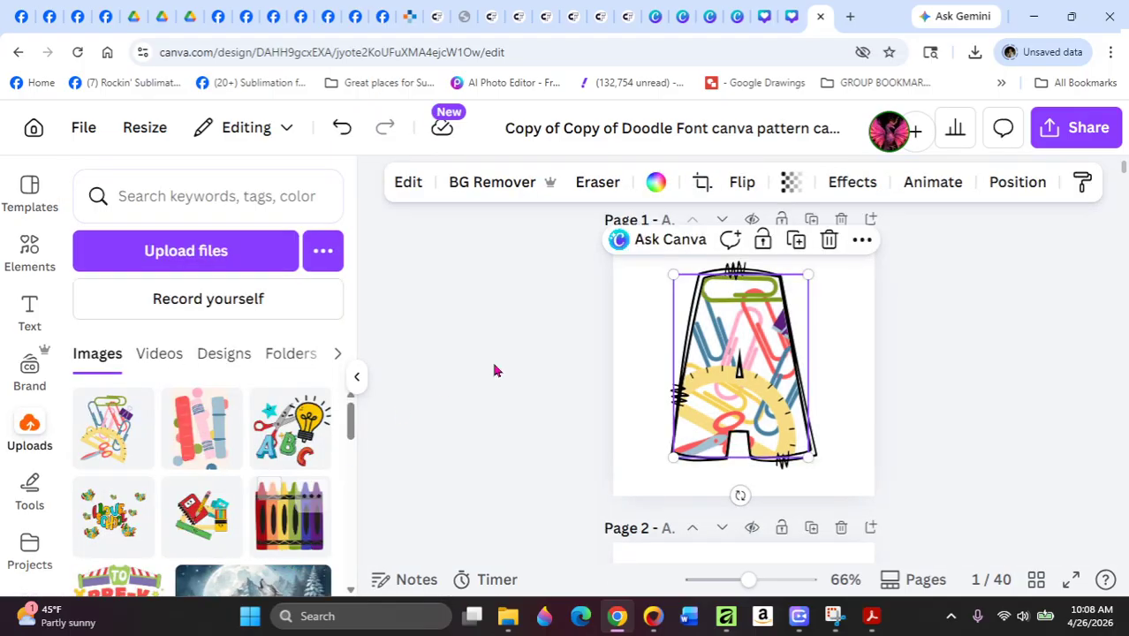
# Fill the letter C frame on page 3 with the uploaded crayons image.
pyautogui.scroll(-5, 830, 487)
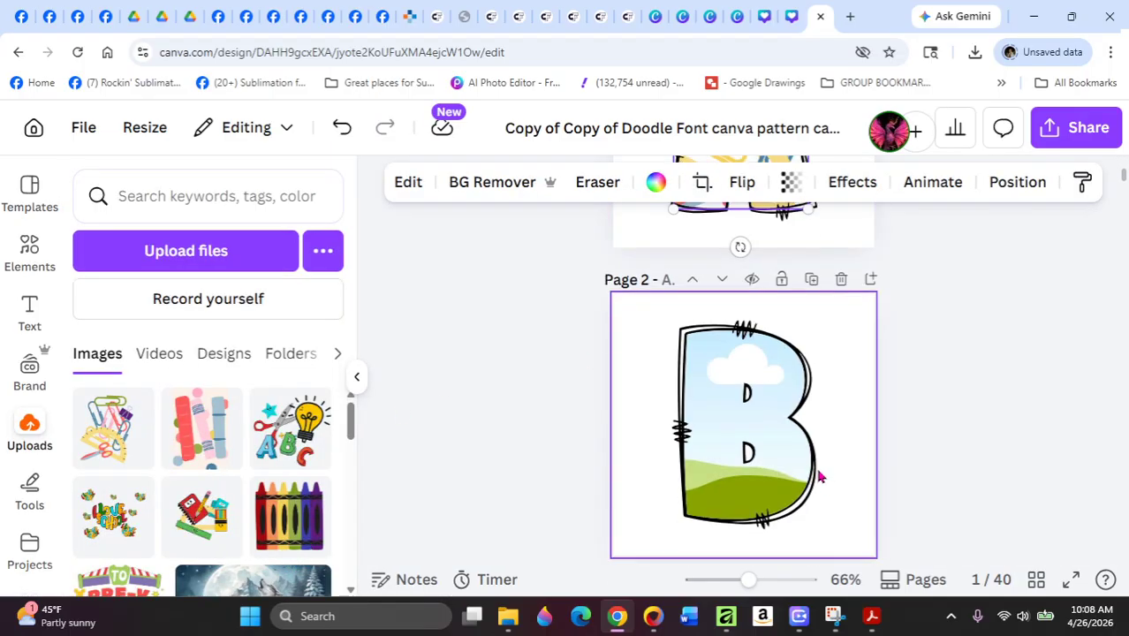
pyautogui.scroll(-2, 815, 475)
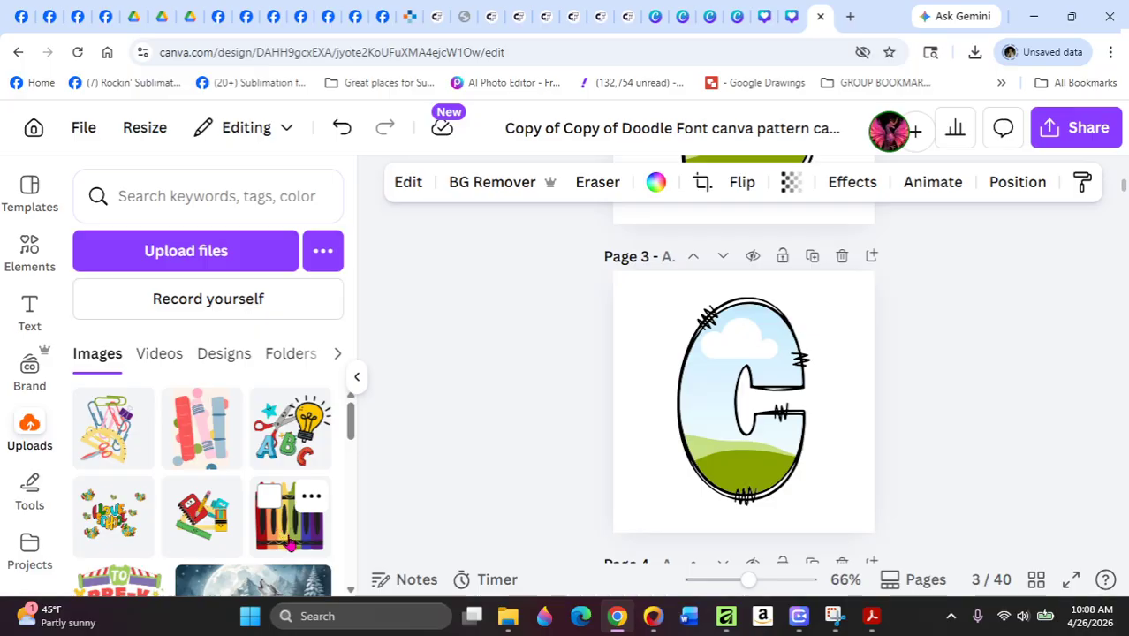
pyautogui.moveTo(288, 545); pyautogui.dragTo(729, 452)
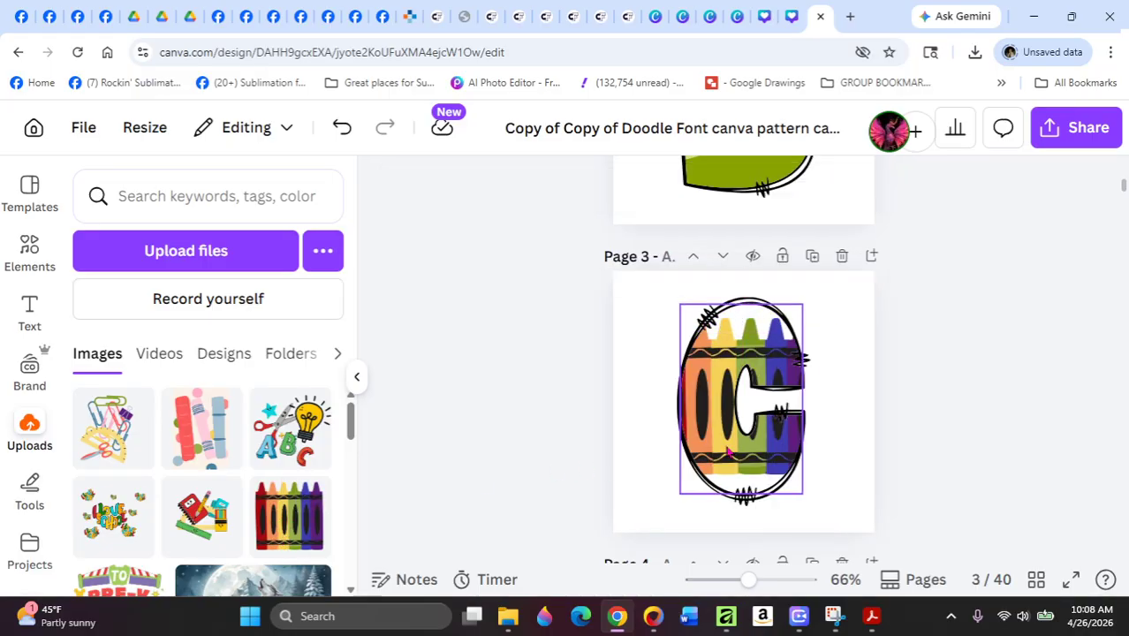
pyautogui.click(727, 451)
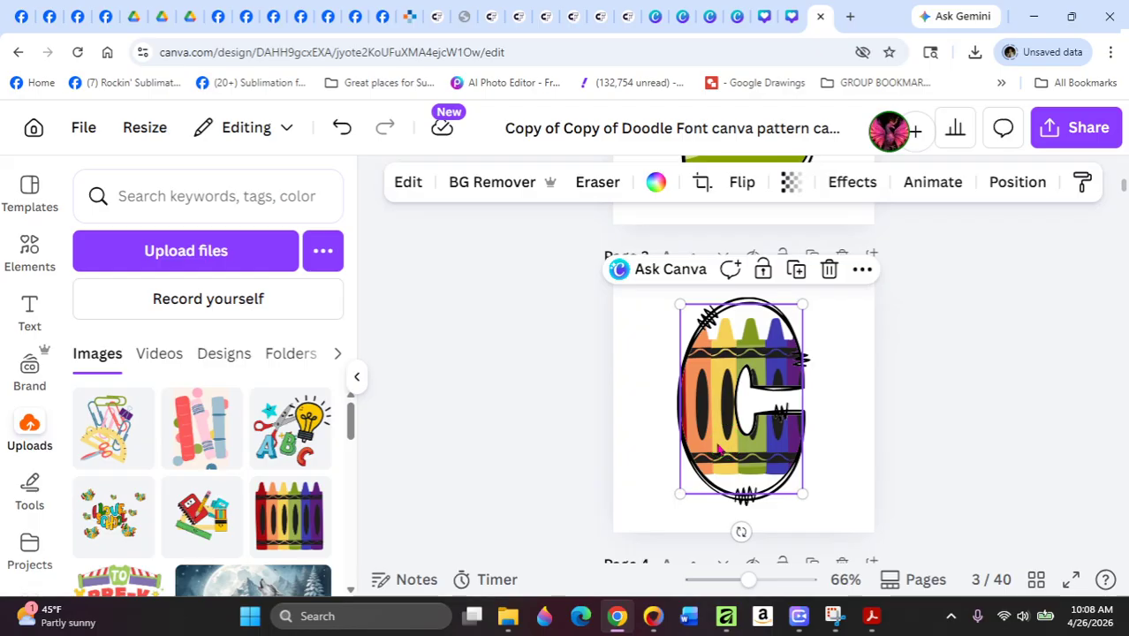
# Enlarge the crayons inside the letter C and shift them so the red, orange and yellow crayons fill most of the letter.
pyautogui.doubleClick(718, 449)
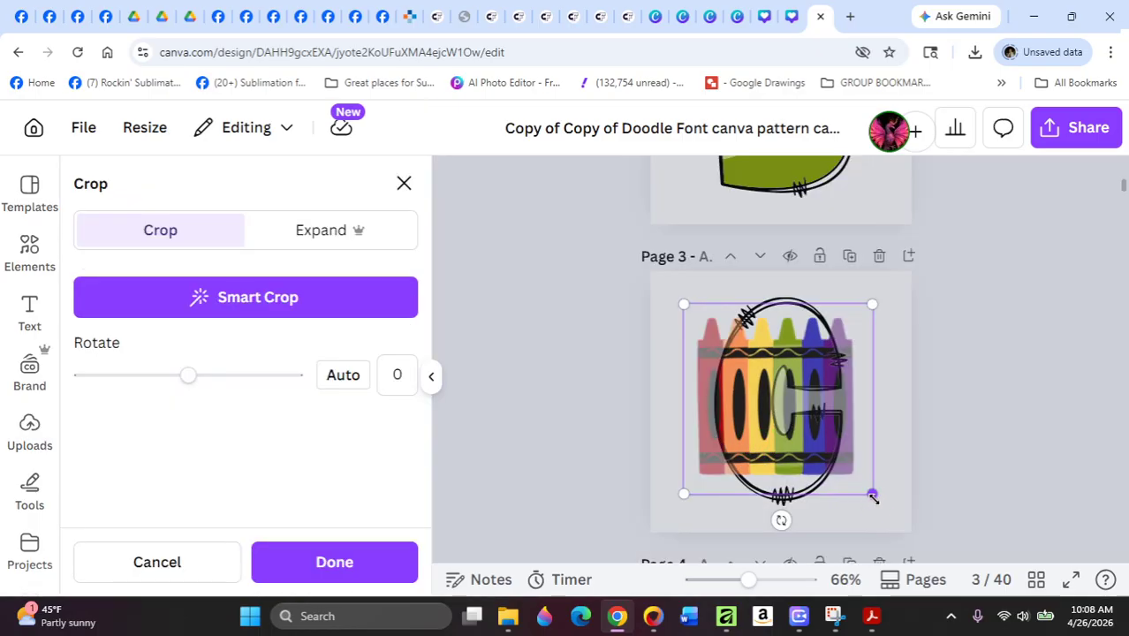
pyautogui.moveTo(873, 496); pyautogui.dragTo(932, 546)
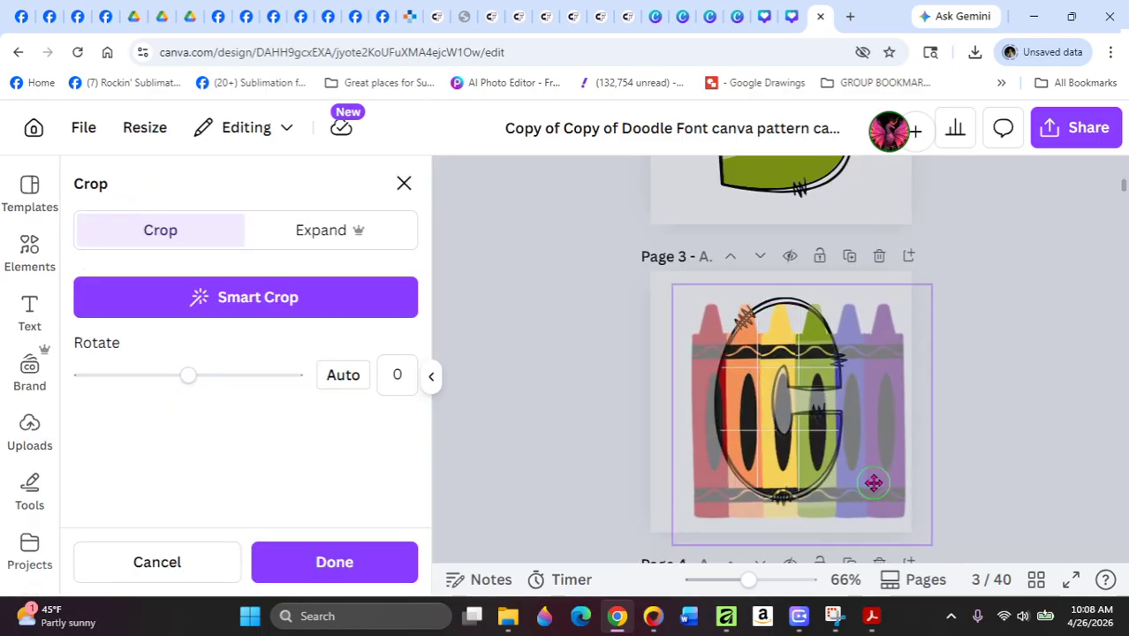
pyautogui.moveTo(872, 482); pyautogui.dragTo(913, 461)
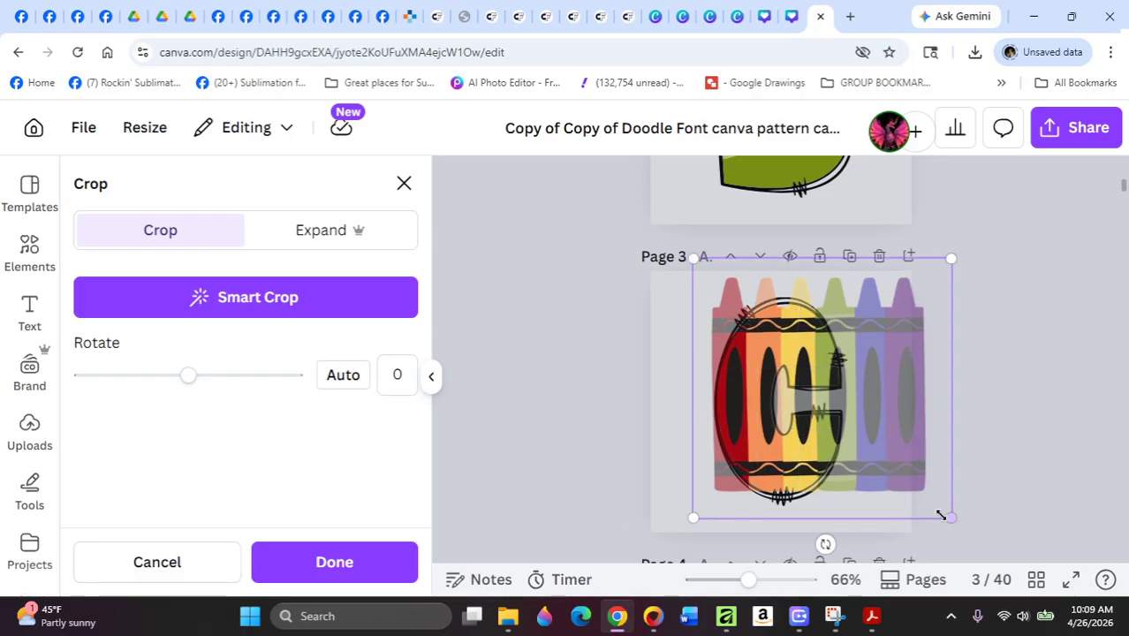
pyautogui.moveTo(890, 477); pyautogui.dragTo(884, 474)
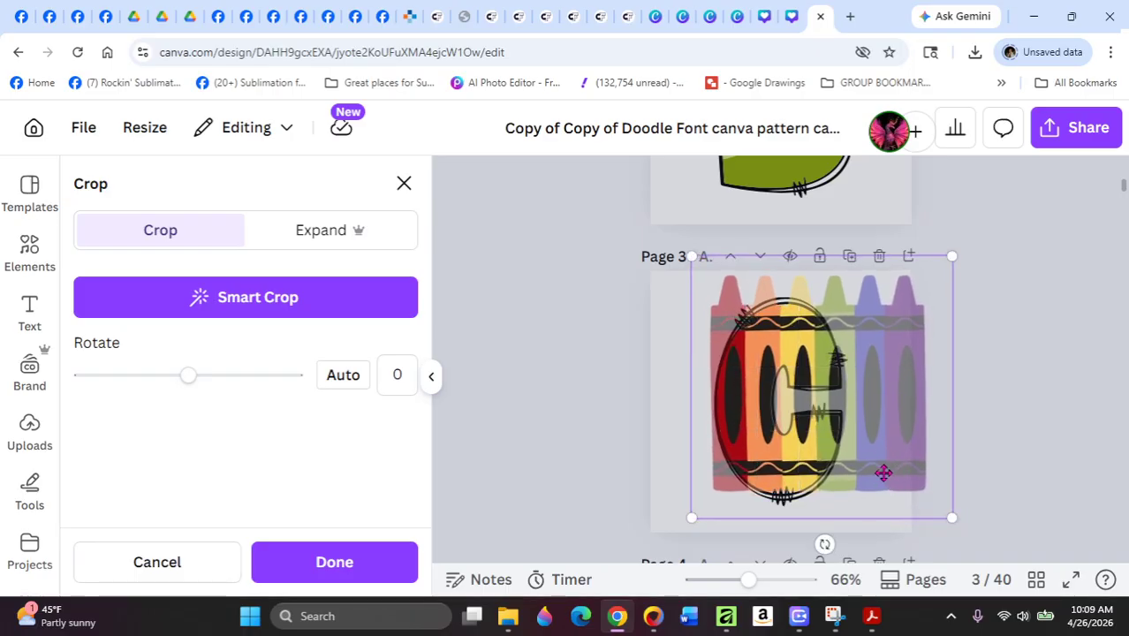
pyautogui.click(320, 561)
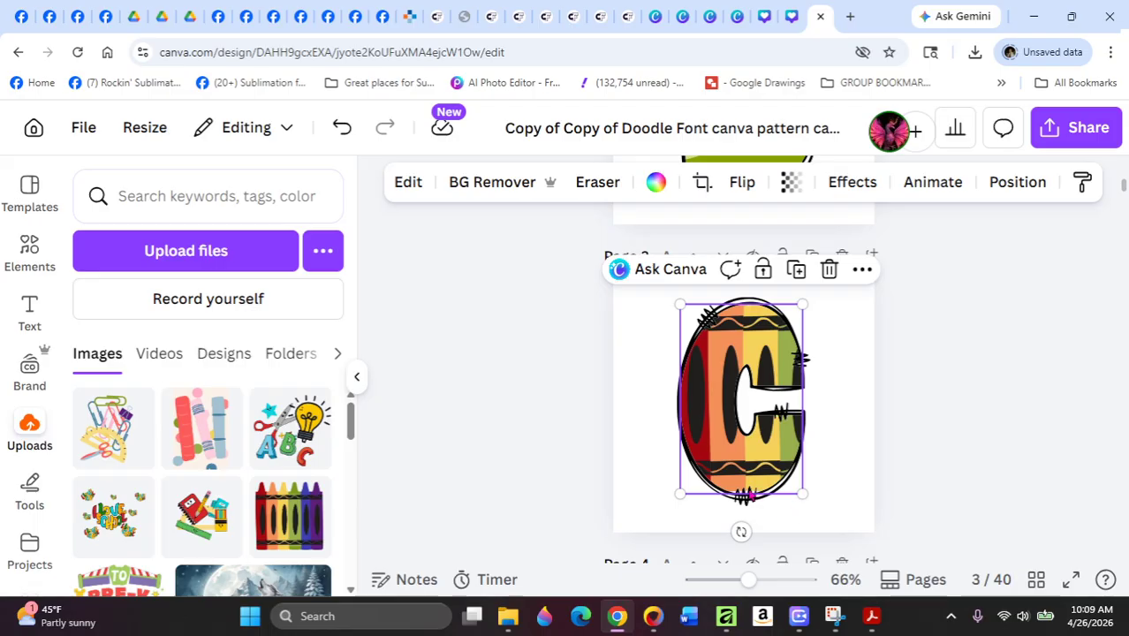
# Fill the letter H frame on page 8 with the uploaded scissors, light bulb and ABC image.
pyautogui.scroll(-3, 730, 497)
pyautogui.scroll(-10, 730, 496)
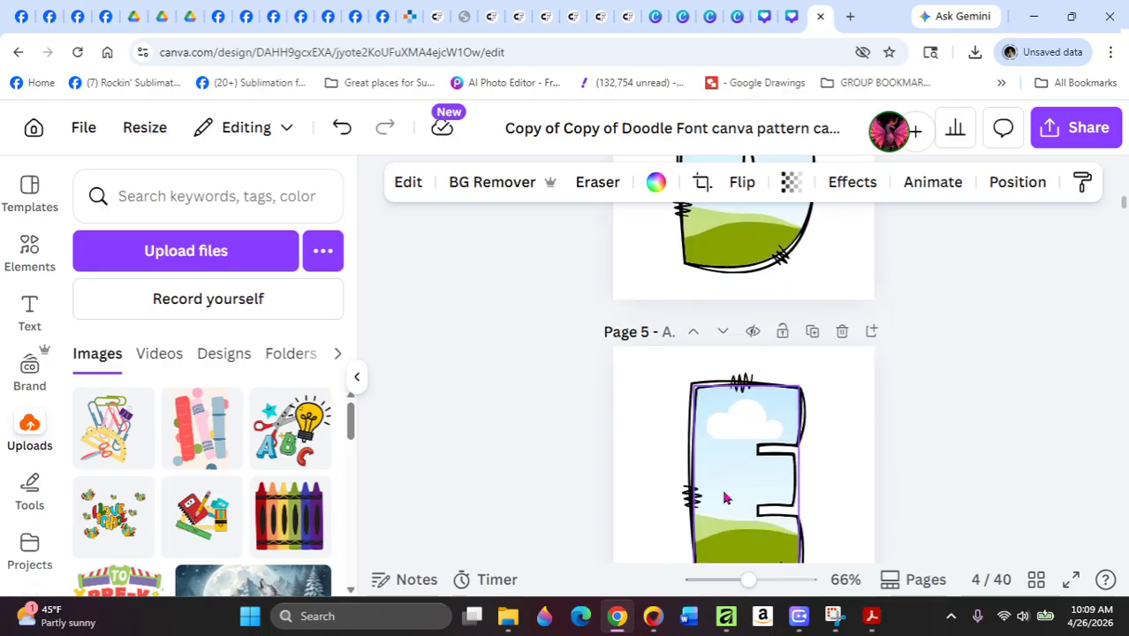
pyautogui.scroll(-8, 723, 500)
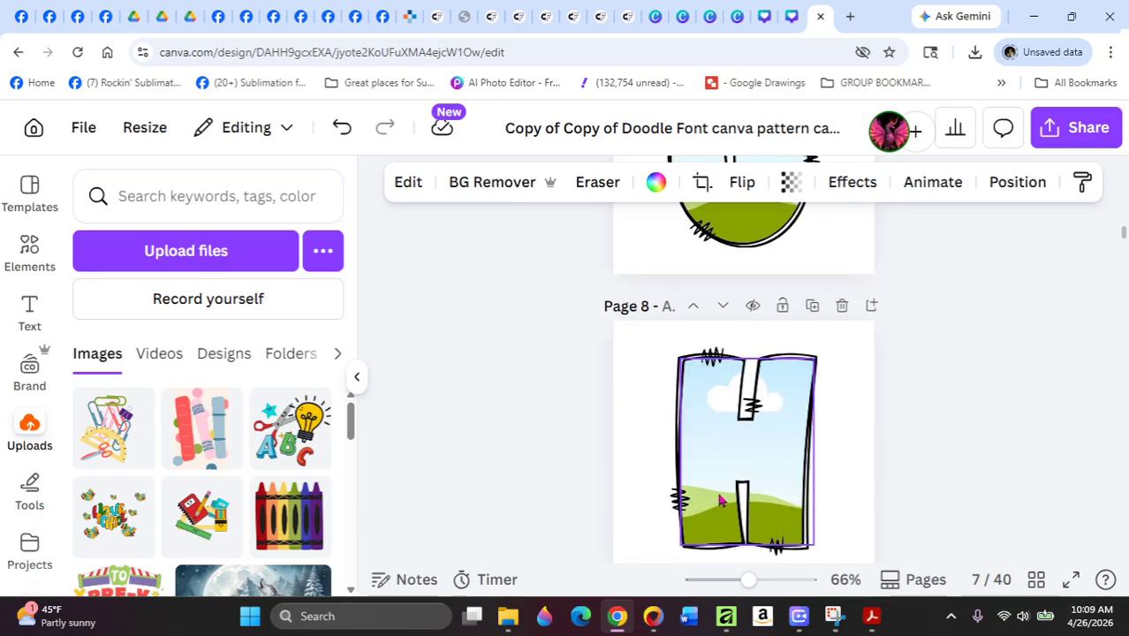
pyautogui.click(740, 481)
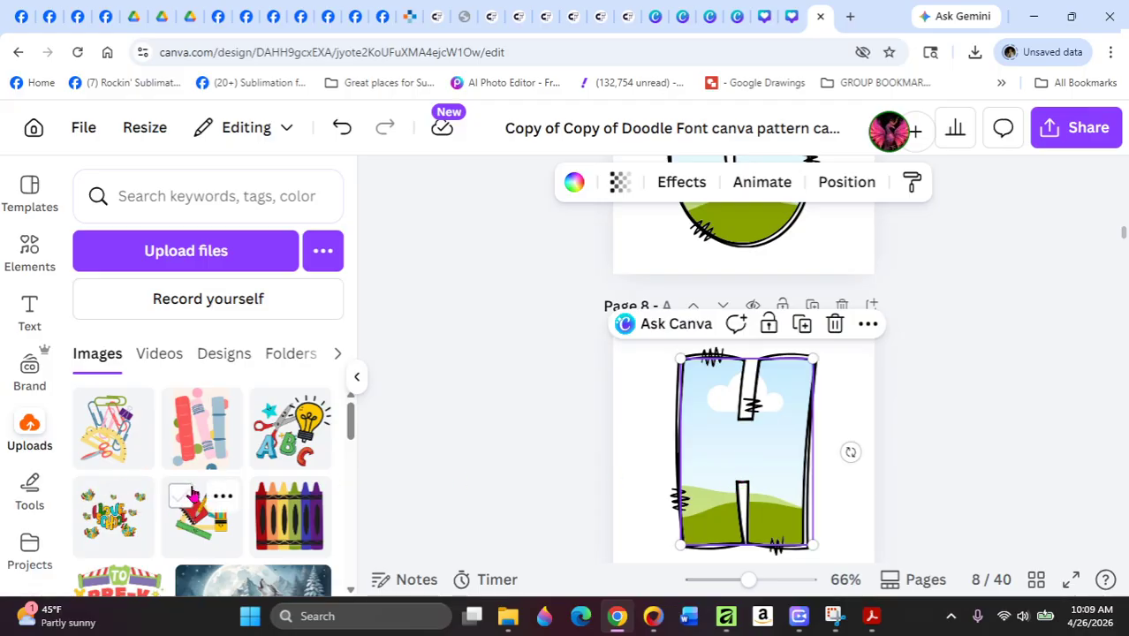
pyautogui.scroll(-2, 181, 508)
pyautogui.scroll(2, 181, 508)
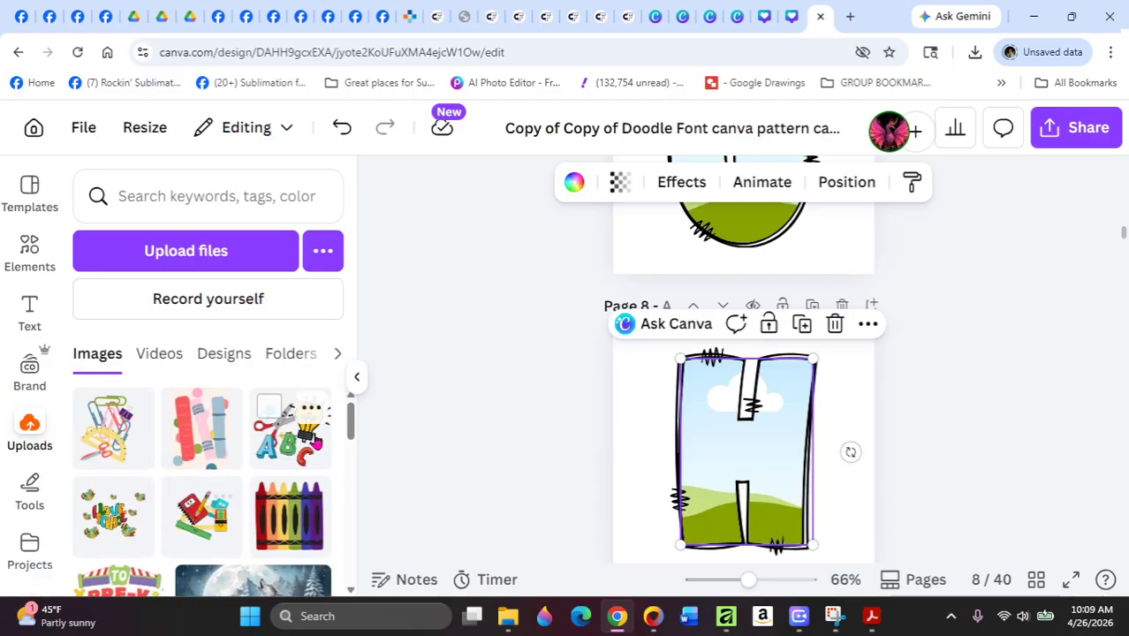
pyautogui.click(289, 452)
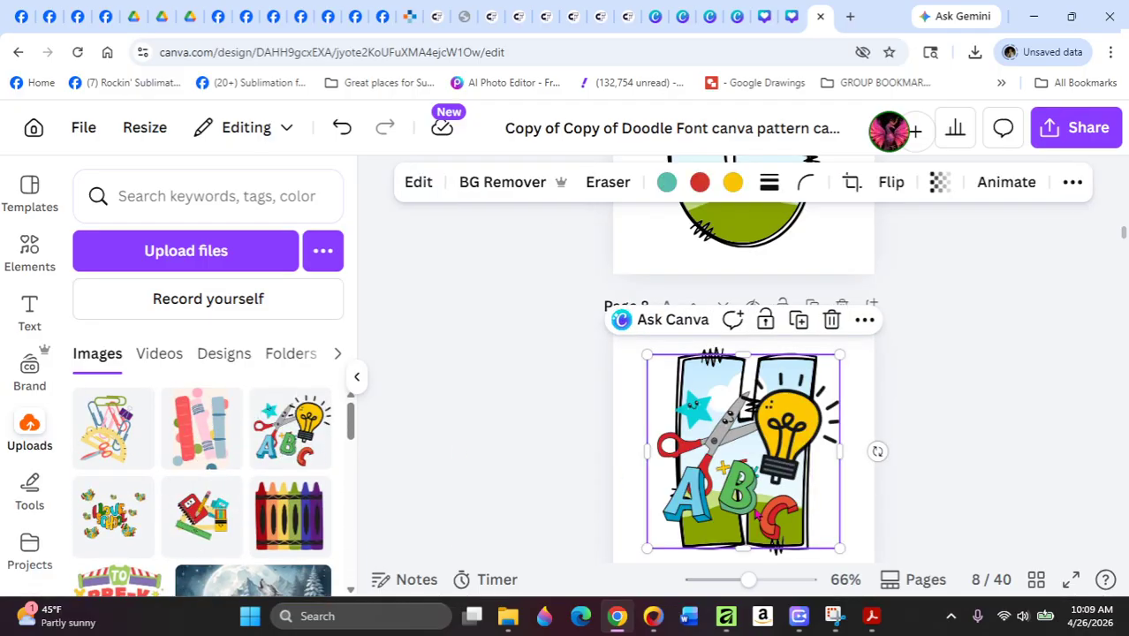
pyautogui.moveTo(754, 500); pyautogui.dragTo(758, 501)
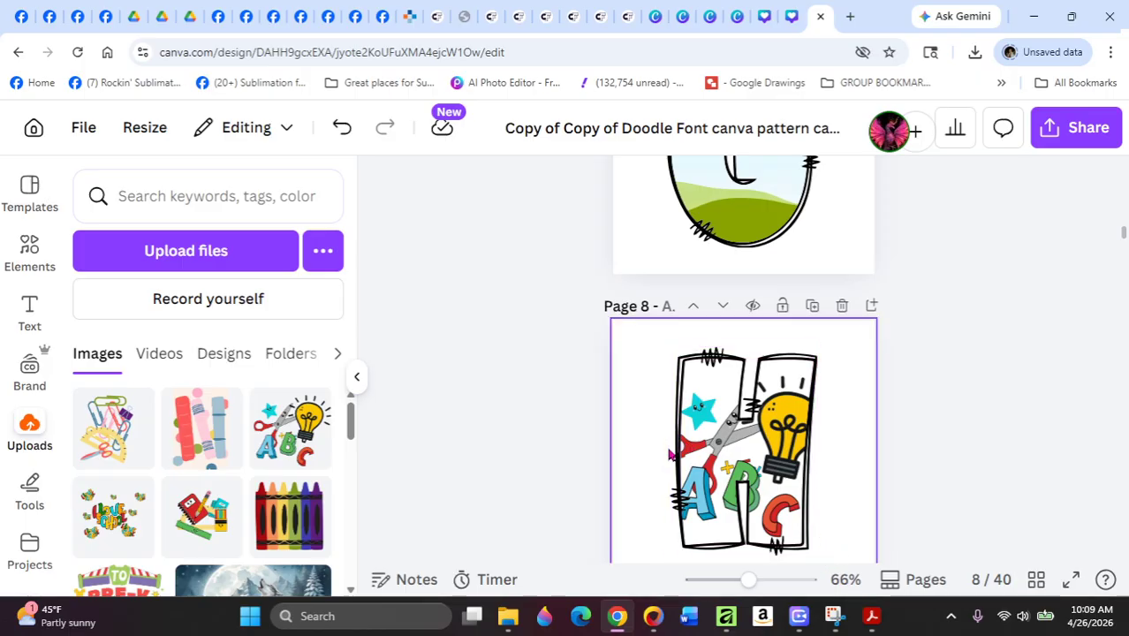
# Fill the letter R frame on page 18 with the uploaded crayons image.
pyautogui.scroll(-8, 720, 477)
pyautogui.scroll(-5, 720, 477)
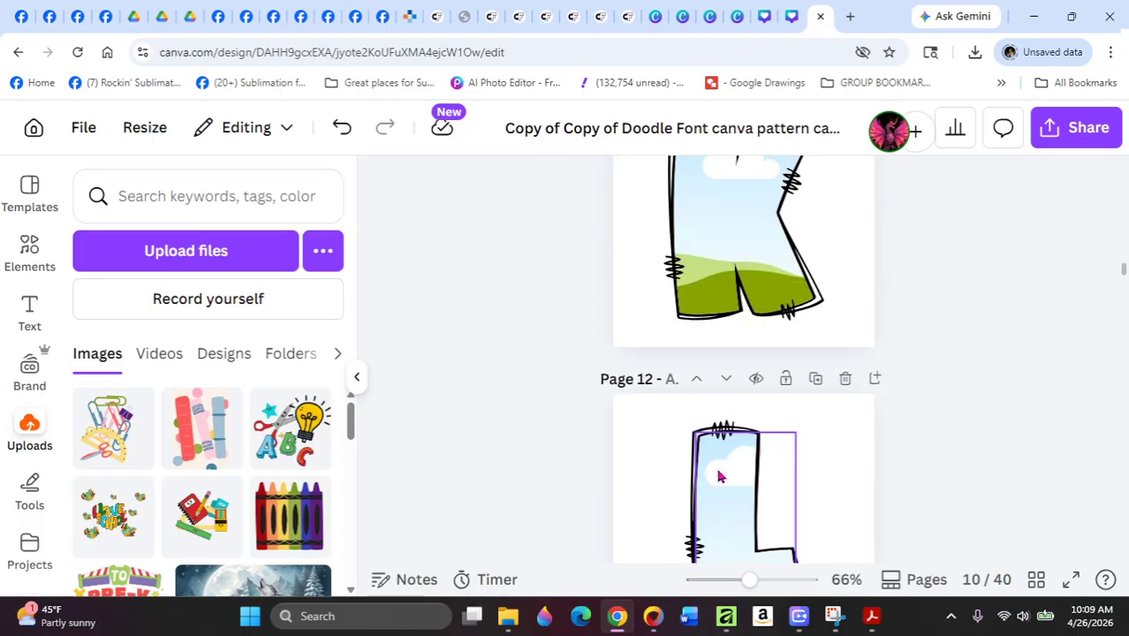
pyautogui.scroll(-15, 720, 477)
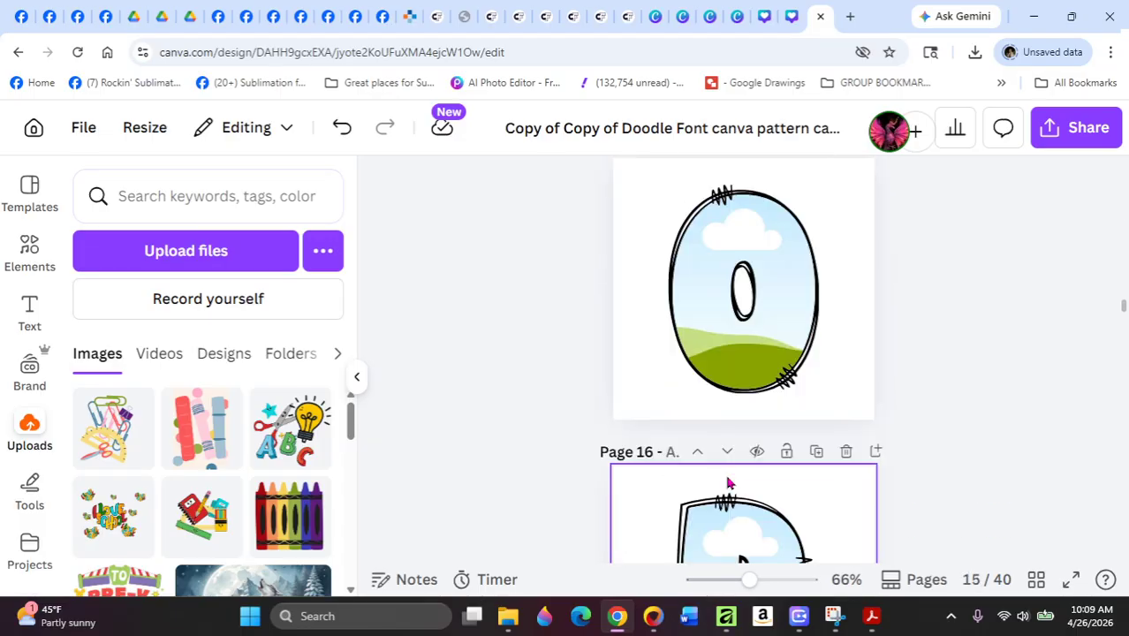
pyautogui.scroll(-8, 730, 481)
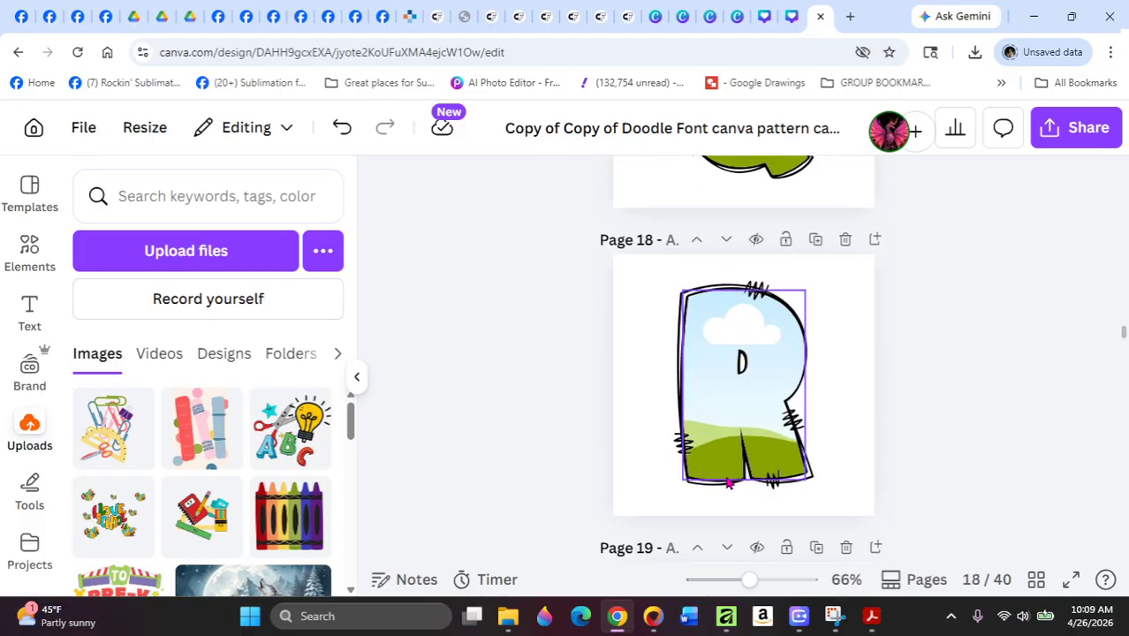
pyautogui.click(754, 442)
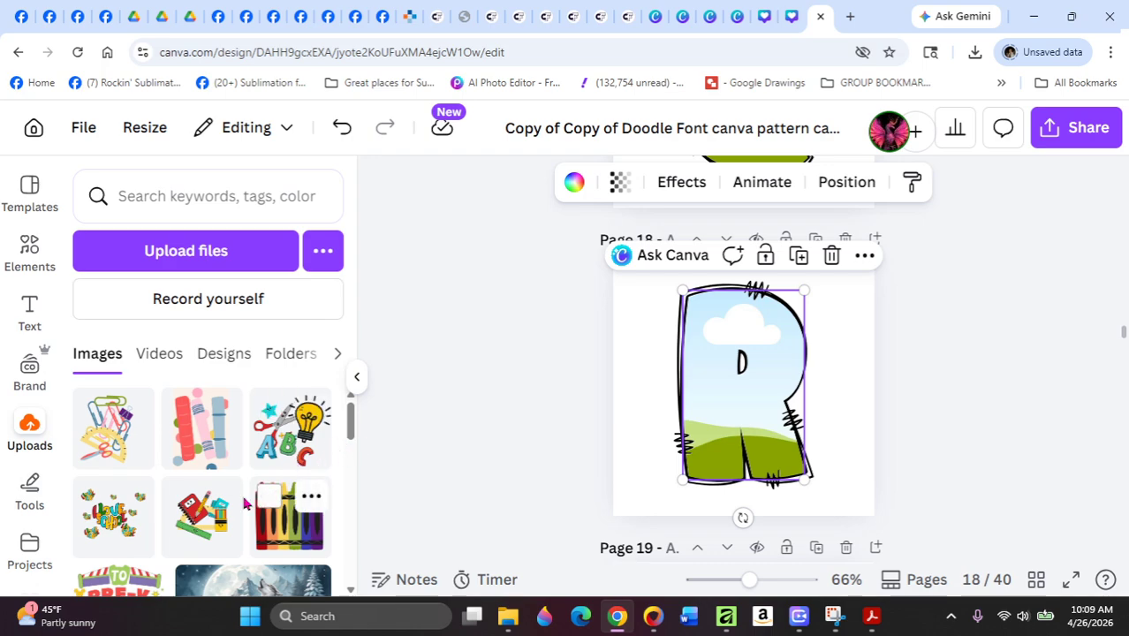
pyautogui.click(287, 542)
pyautogui.moveTo(738, 422); pyautogui.dragTo(698, 430)
pyautogui.click(728, 441)
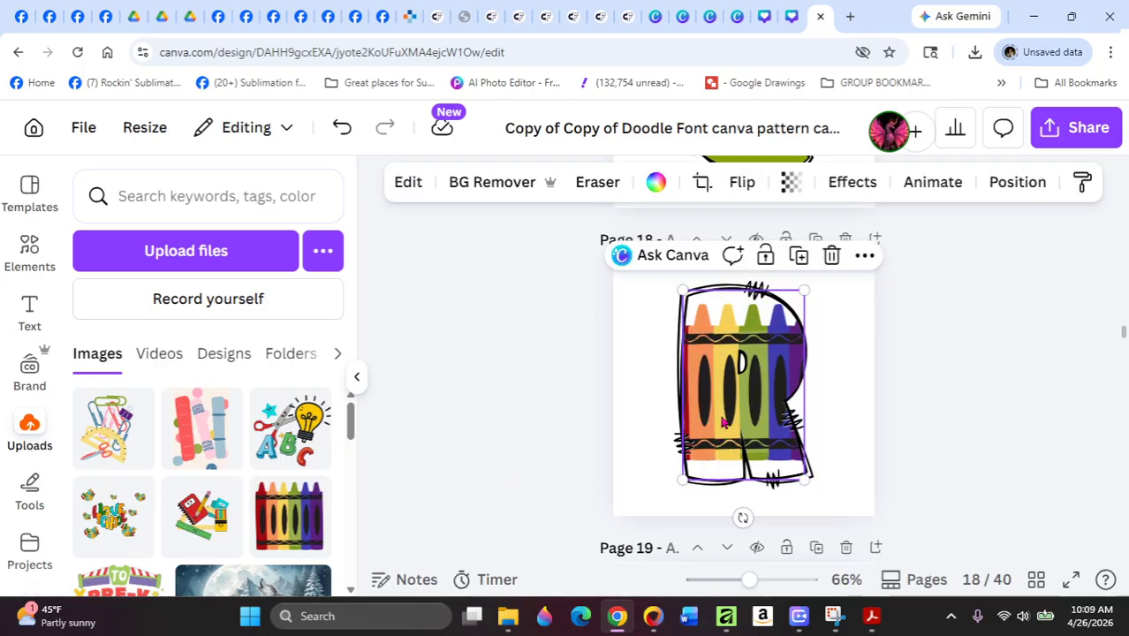
# Enlarge the crayons inside the letter R and shift them so the green, blue and purple crayons fill the letter.
pyautogui.doubleClick(722, 422)
pyautogui.moveTo(686, 479); pyautogui.dragTo(530, 552)
pyautogui.moveTo(700, 466); pyautogui.dragTo(699, 394)
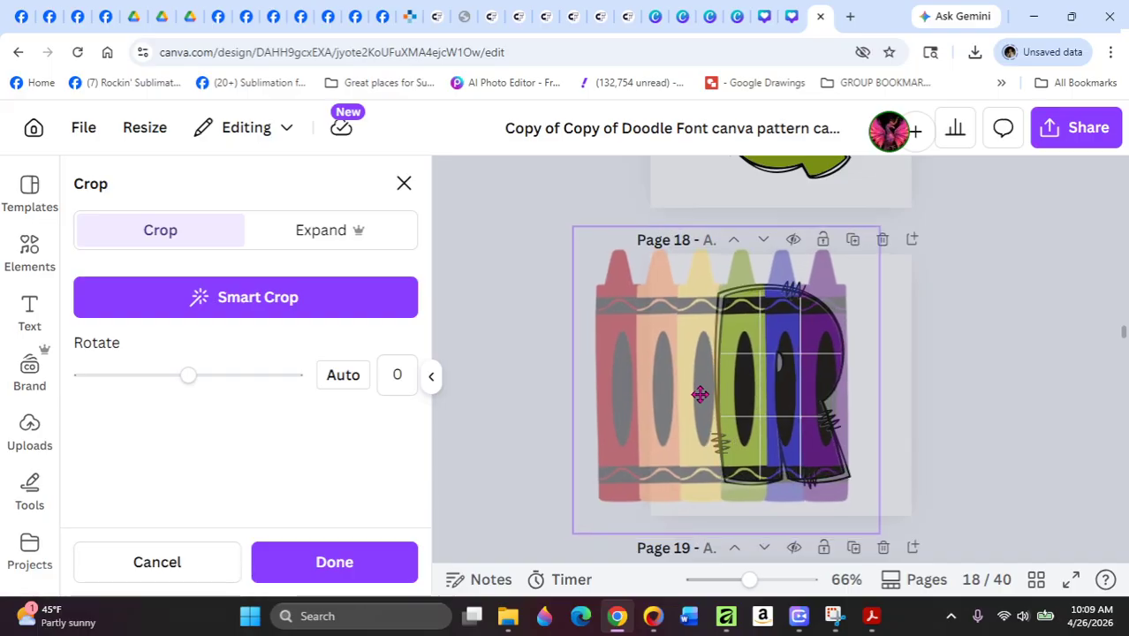
pyautogui.moveTo(700, 394); pyautogui.dragTo(700, 394)
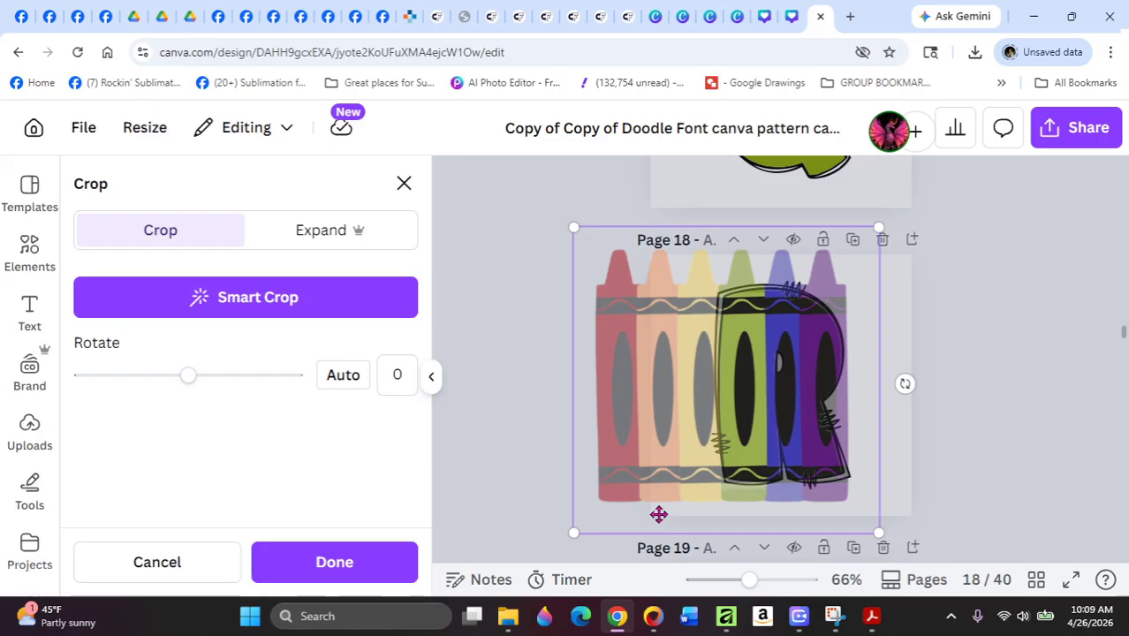
pyautogui.click(364, 567)
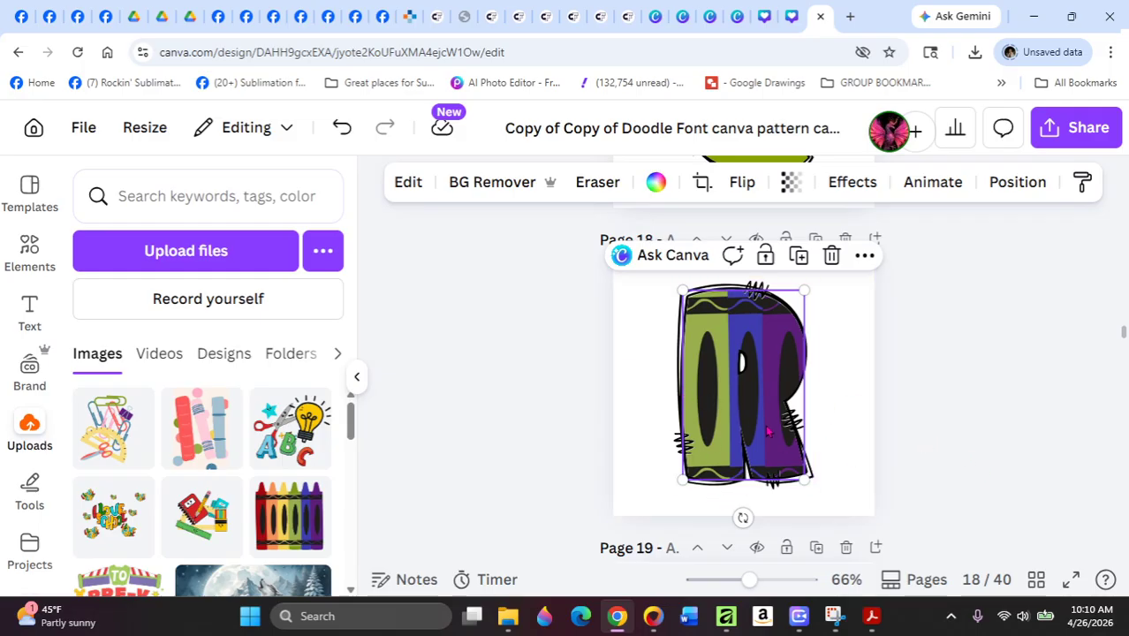
# Nudge the crayon-filled frame within the letter R outline and undo the moves.
pyautogui.moveTo(756, 417); pyautogui.dragTo(755, 420)
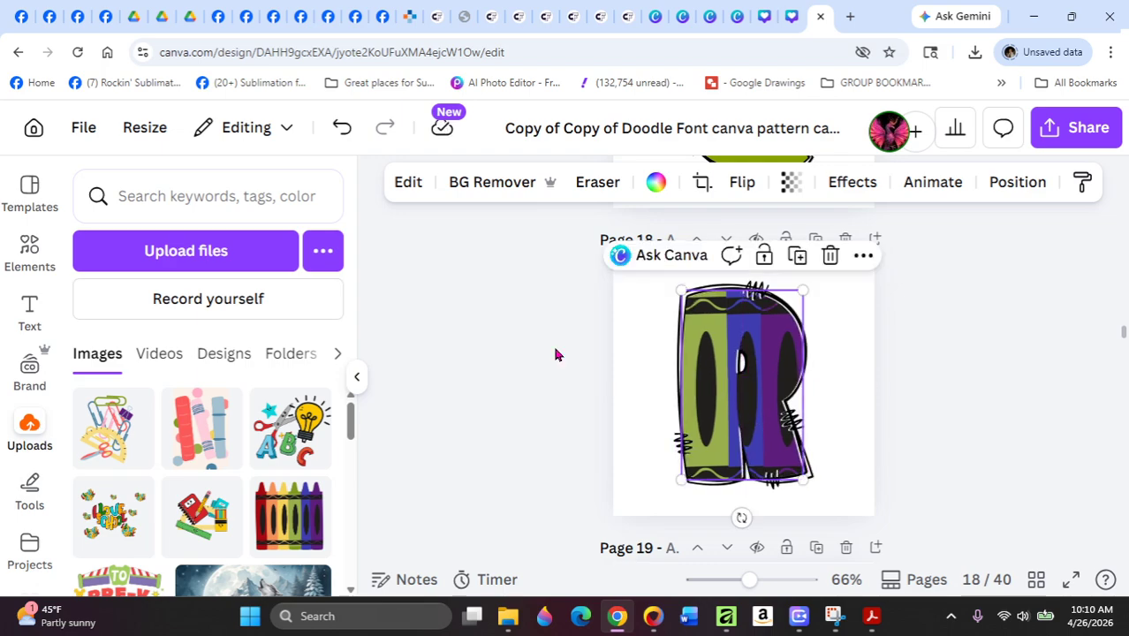
pyautogui.click(340, 130)
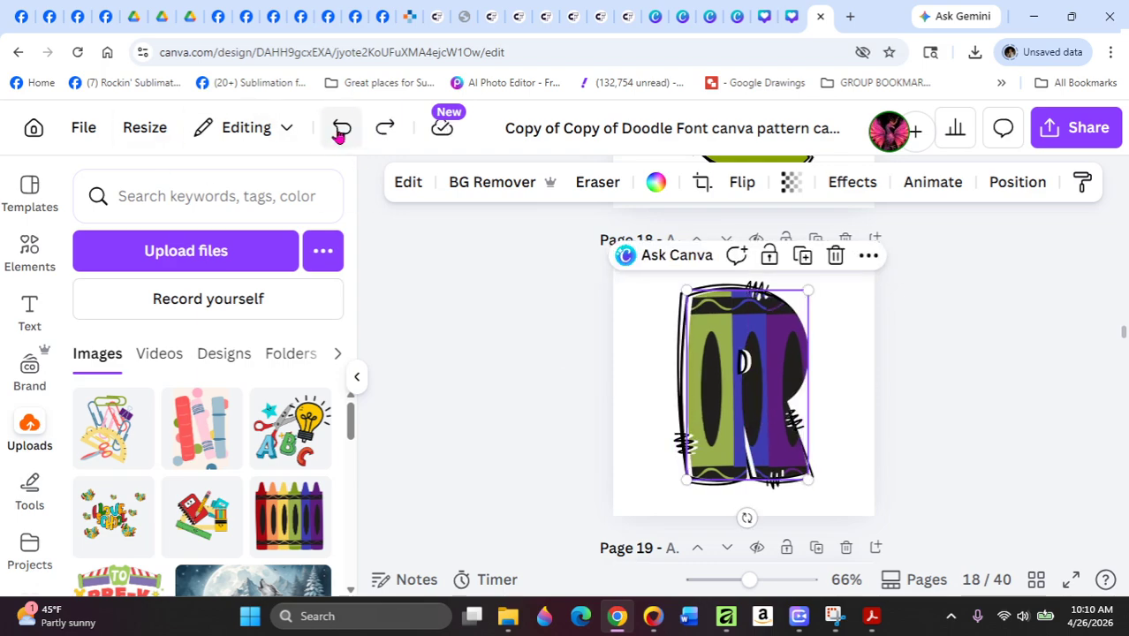
pyautogui.click(340, 130)
pyautogui.click(415, 344)
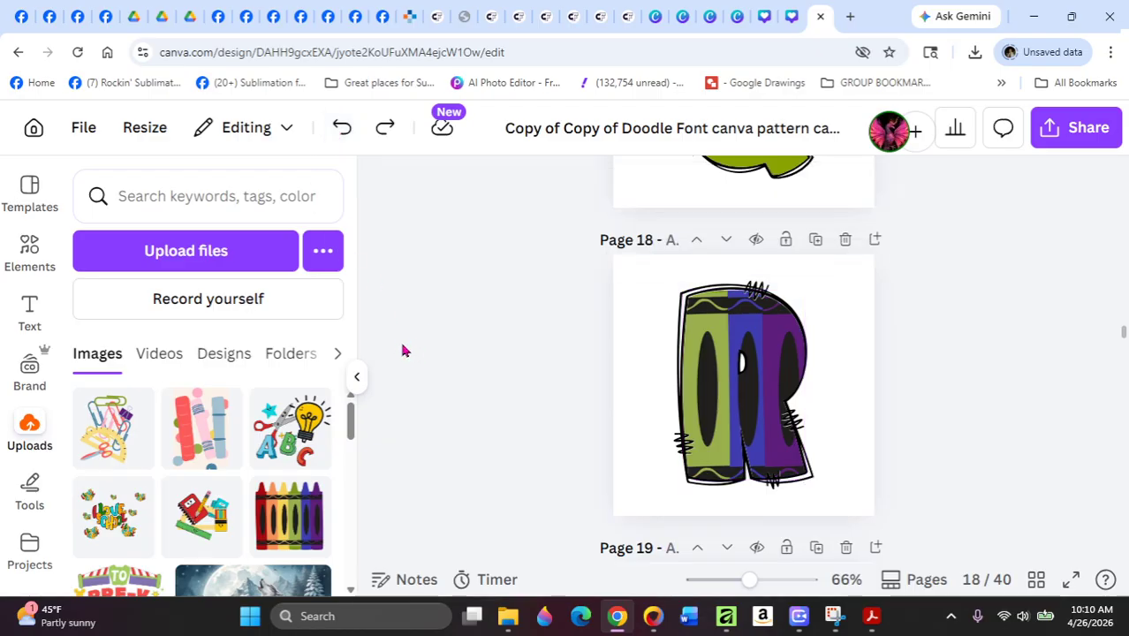
# Select all the elements of the letter R on page 18 together and copy them.
pyautogui.moveTo(636, 257); pyautogui.dragTo(857, 521)
pyautogui.rightClick(730, 402)
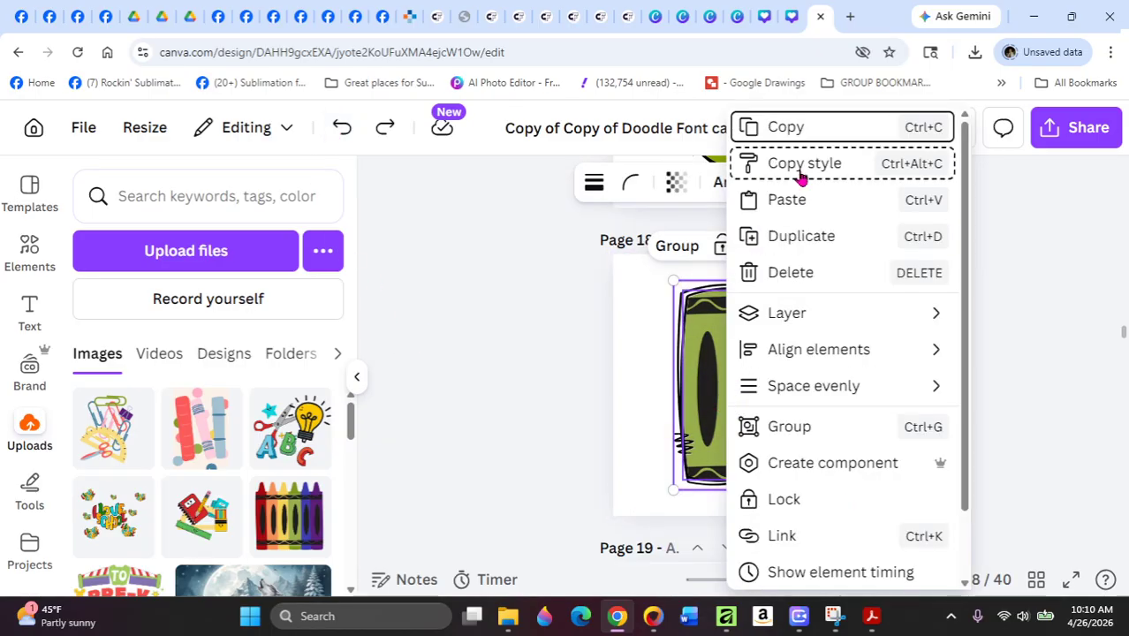
pyautogui.click(781, 135)
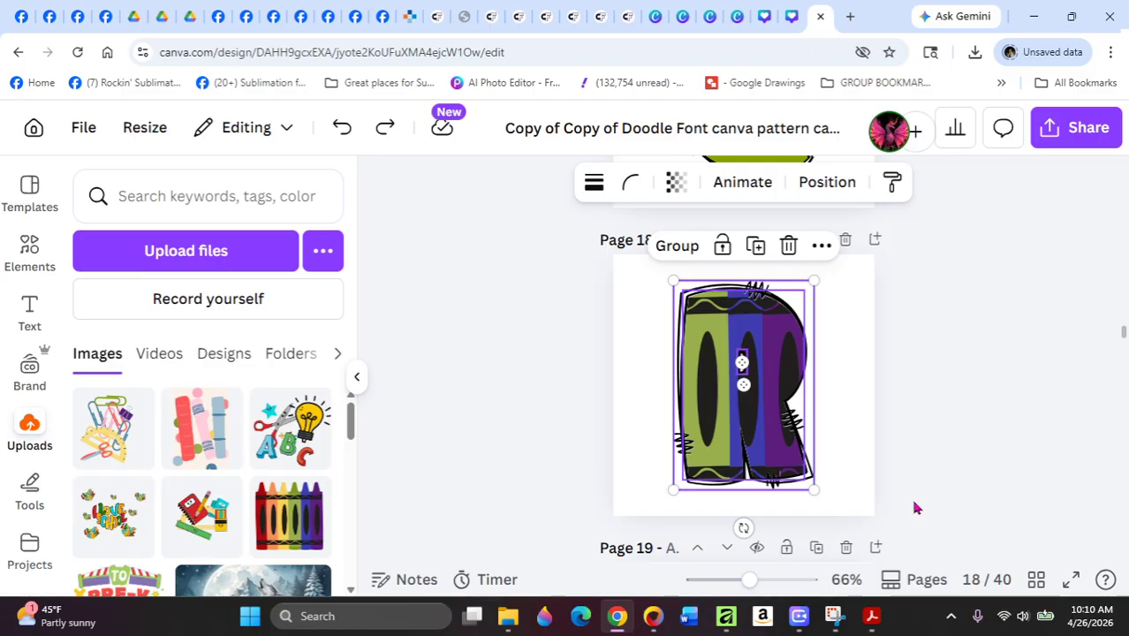
# Add a blank page at the end of the design and paste the copied letter R onto it.
pyautogui.scroll(-10, 916, 508)
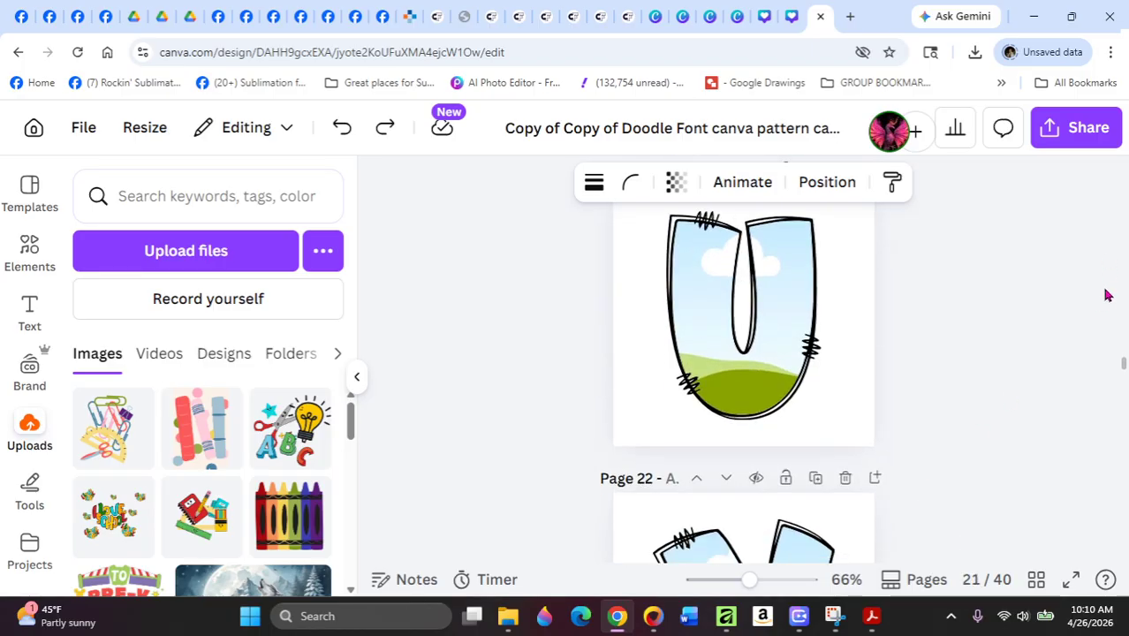
pyautogui.moveTo(1123, 371); pyautogui.dragTo(1124, 548)
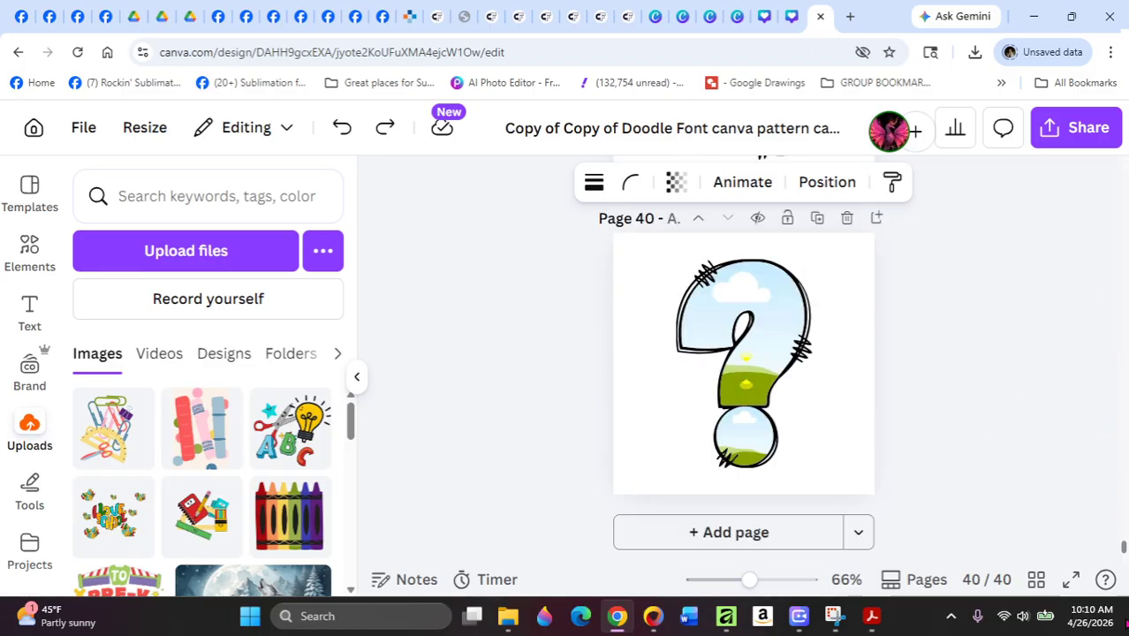
pyautogui.click(712, 532)
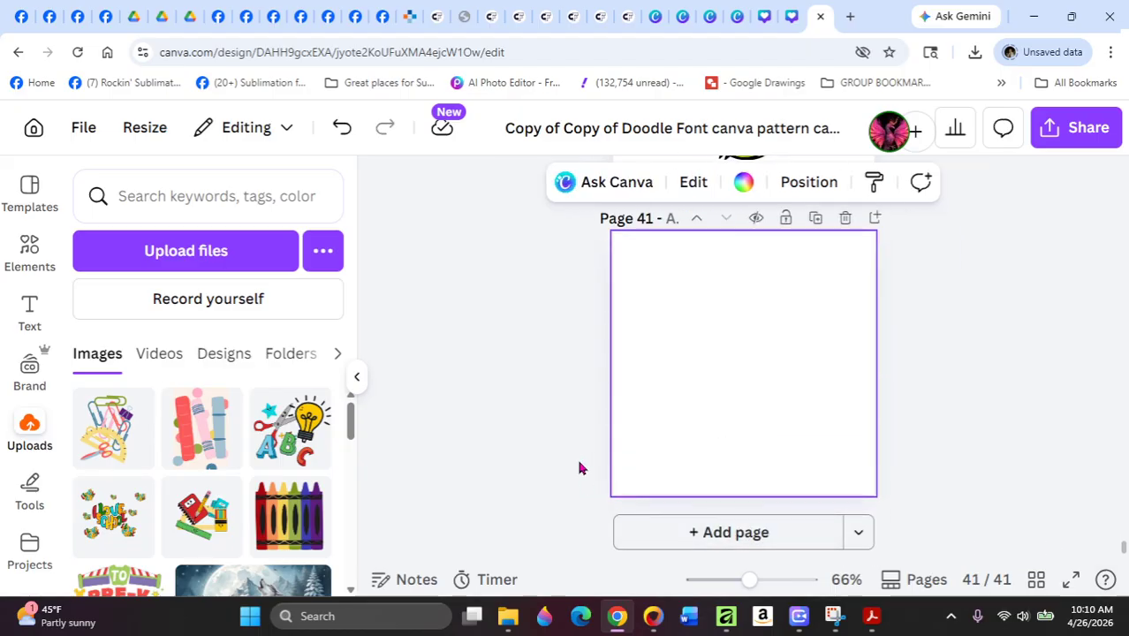
pyautogui.rightClick(686, 371)
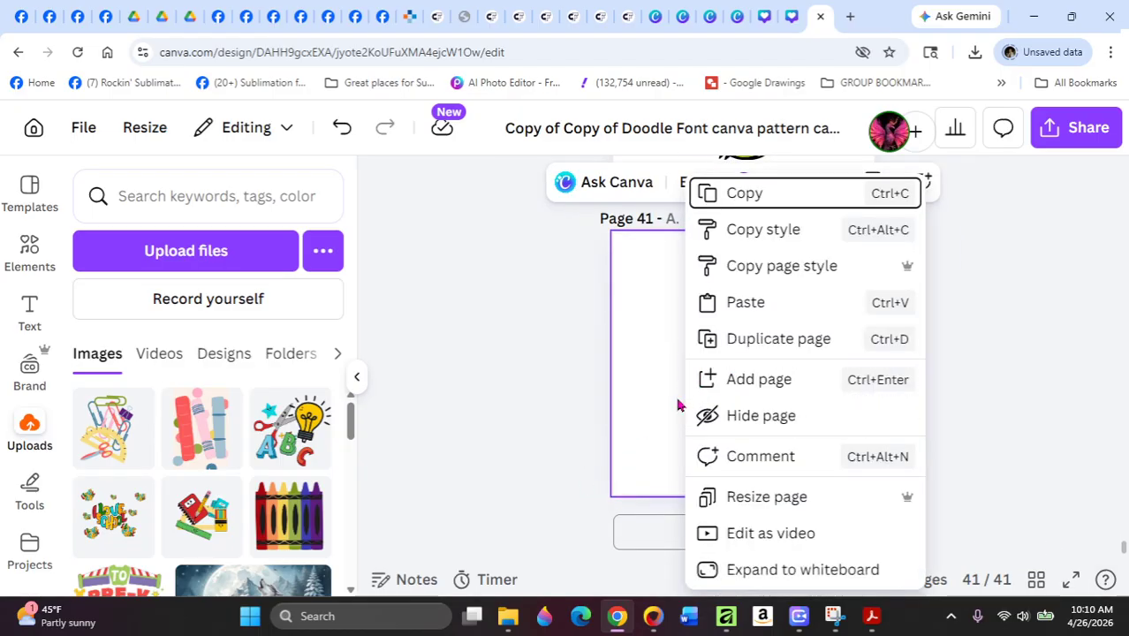
pyautogui.click(738, 300)
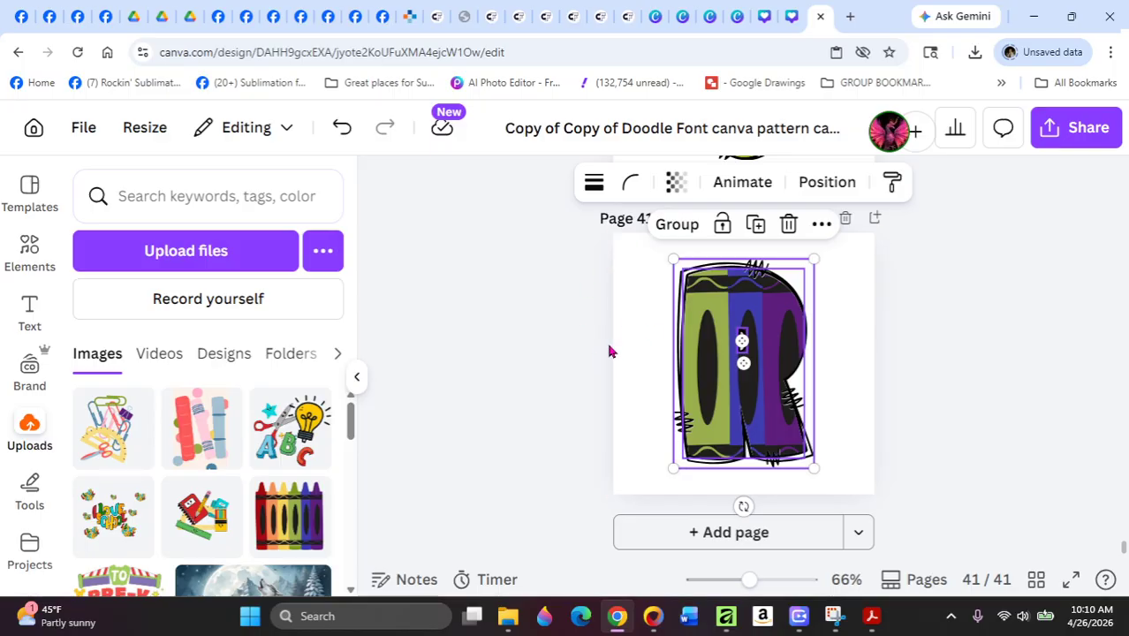
# Add another blank page at the end, and copy all the elements of the letter H on page 8 together.
pyautogui.click(701, 530)
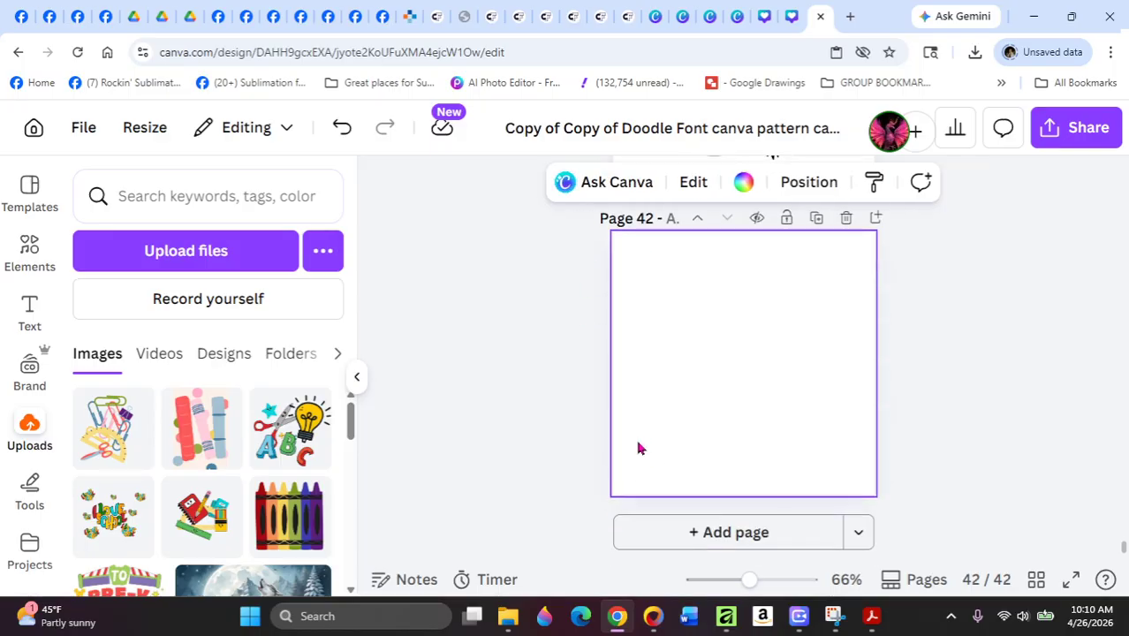
pyautogui.scroll(6, 540, 429)
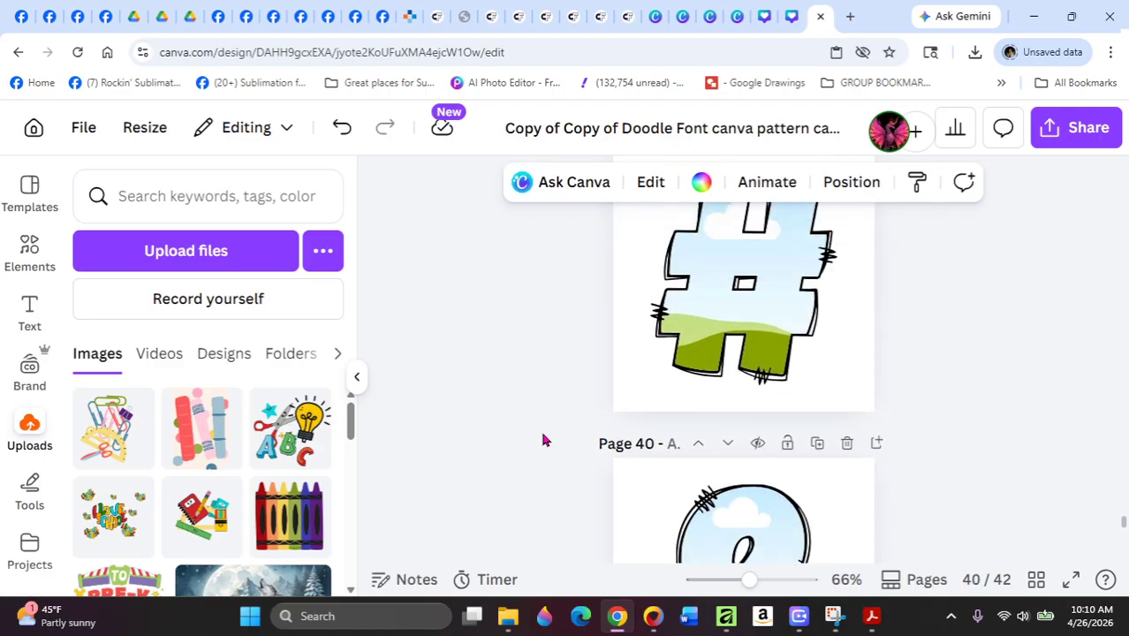
pyautogui.scroll(8, 541, 435)
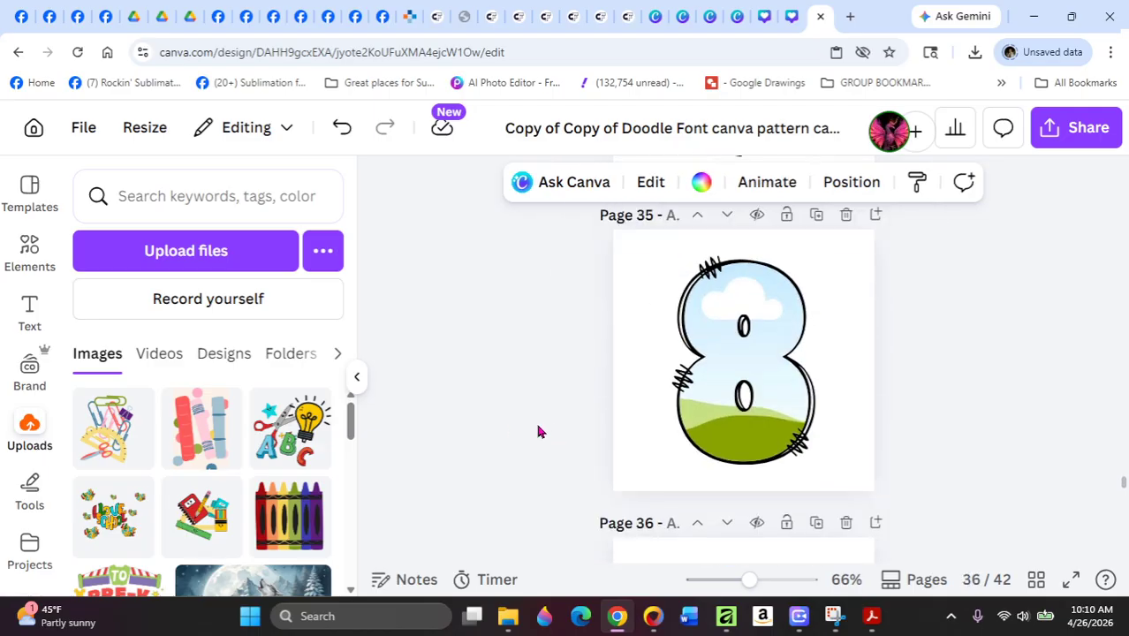
pyautogui.scroll(10, 539, 431)
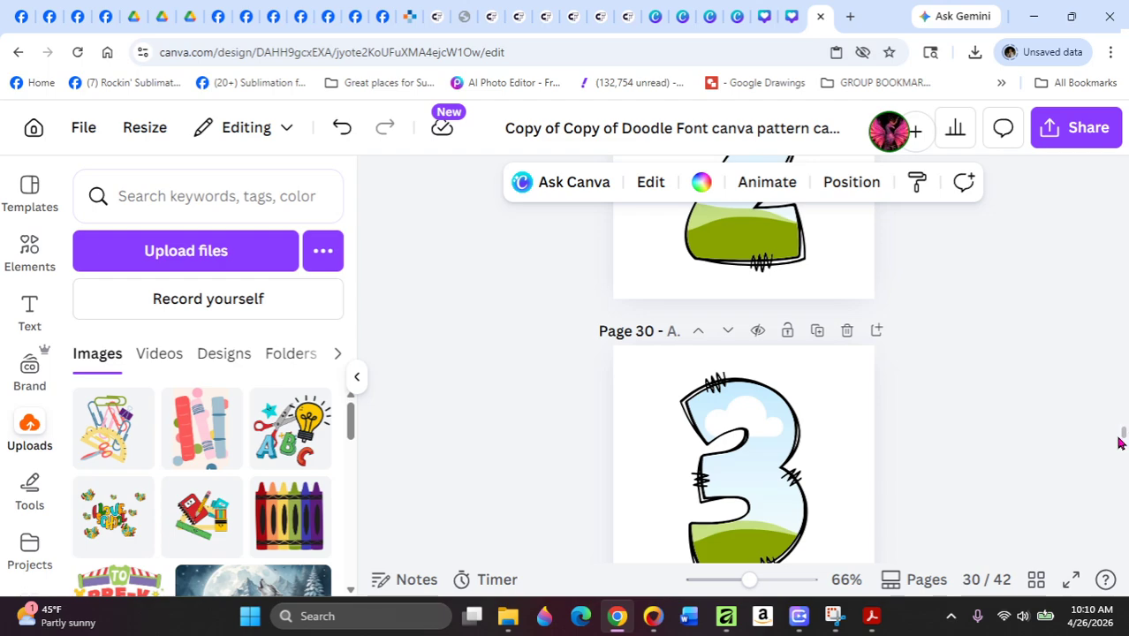
pyautogui.moveTo(1120, 442); pyautogui.dragTo(1122, 227)
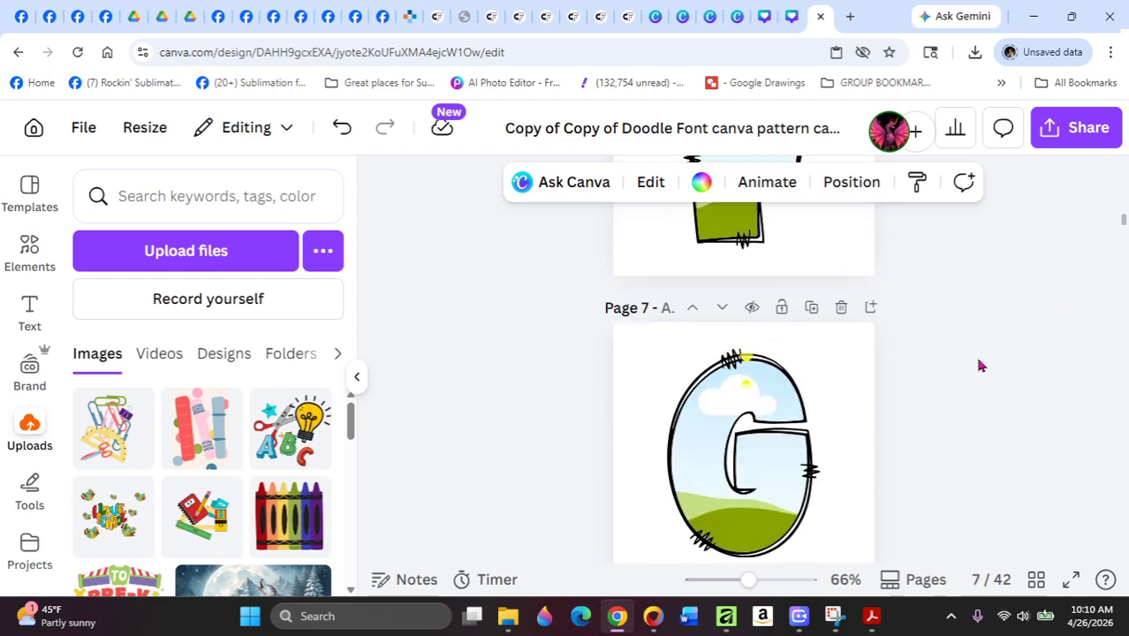
pyautogui.scroll(-4, 940, 399)
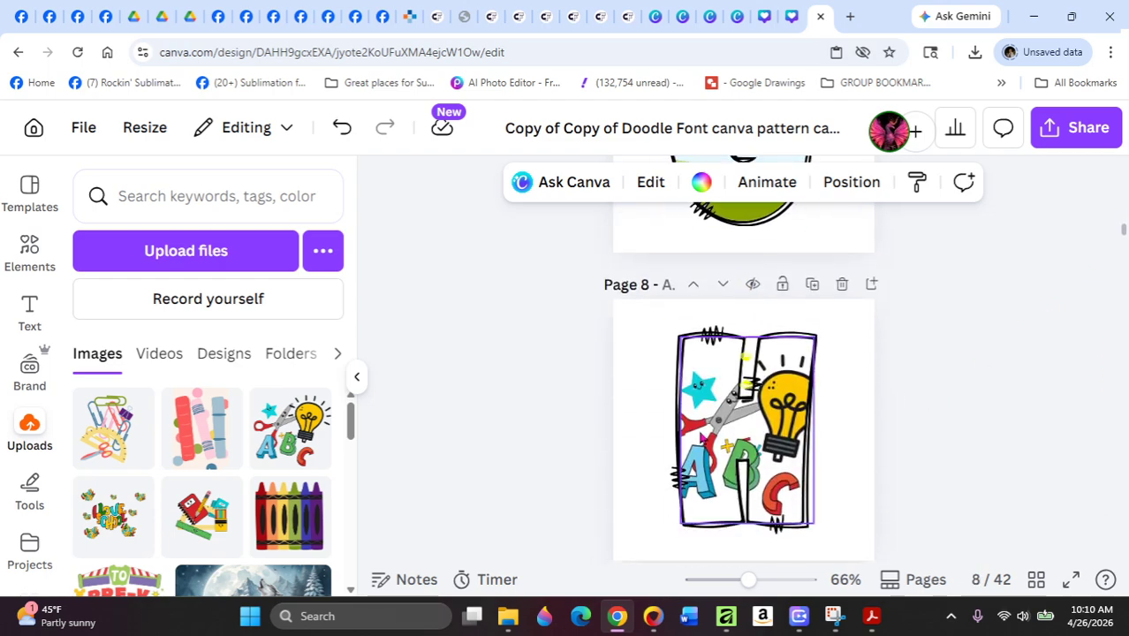
pyautogui.moveTo(645, 318); pyautogui.dragTo(850, 557)
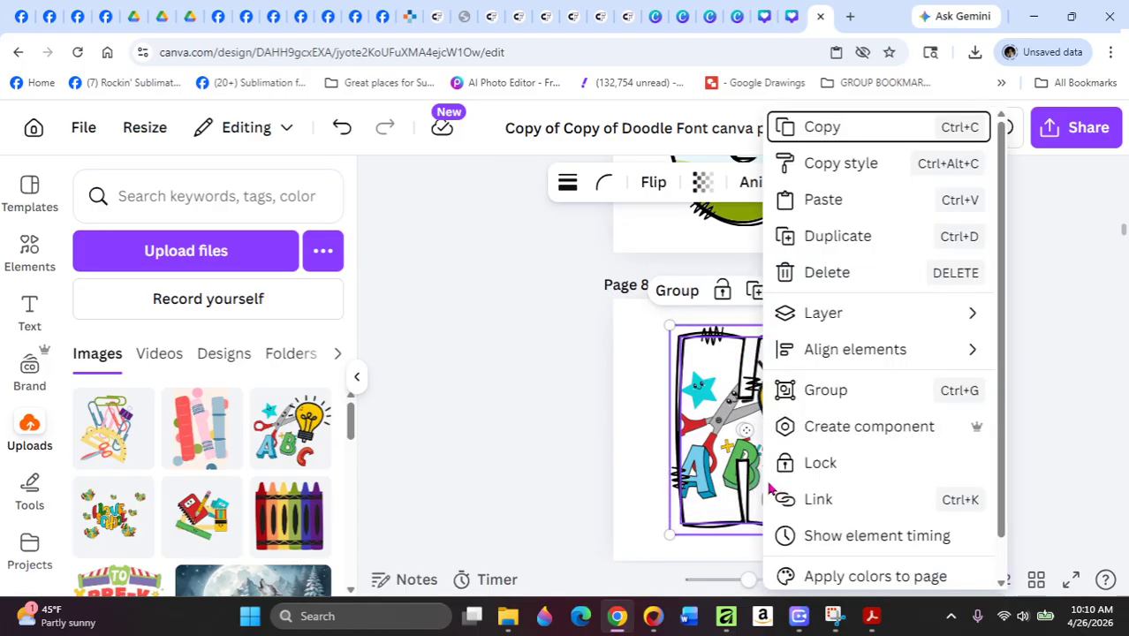
pyautogui.rightClick(763, 488)
pyautogui.click(807, 136)
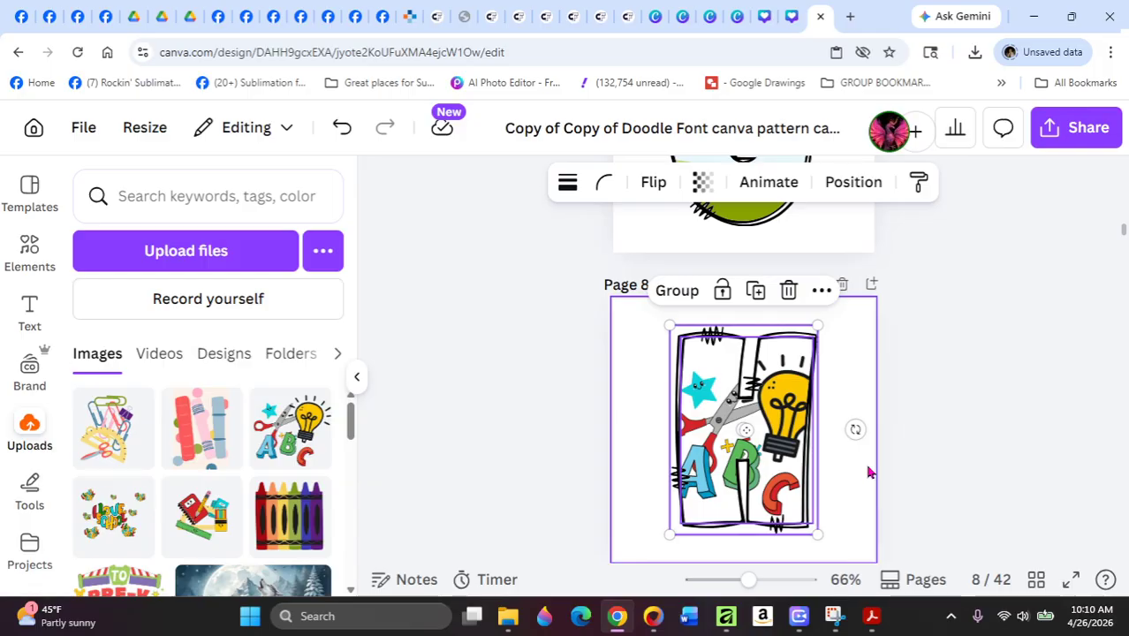
# Paste the copied letter H onto the blank page 42 and add one more page at the end.
pyautogui.scroll(-3, 1117, 267)
pyautogui.moveTo(1123, 244); pyautogui.dragTo(1122, 572)
pyautogui.press('Delete')
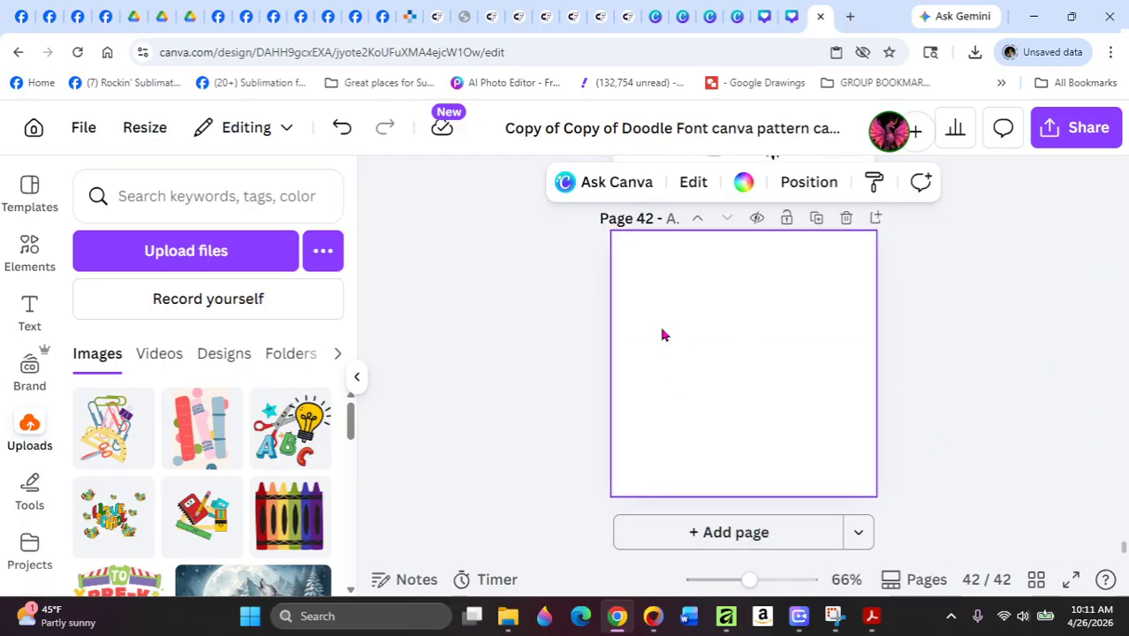
pyautogui.rightClick(642, 326)
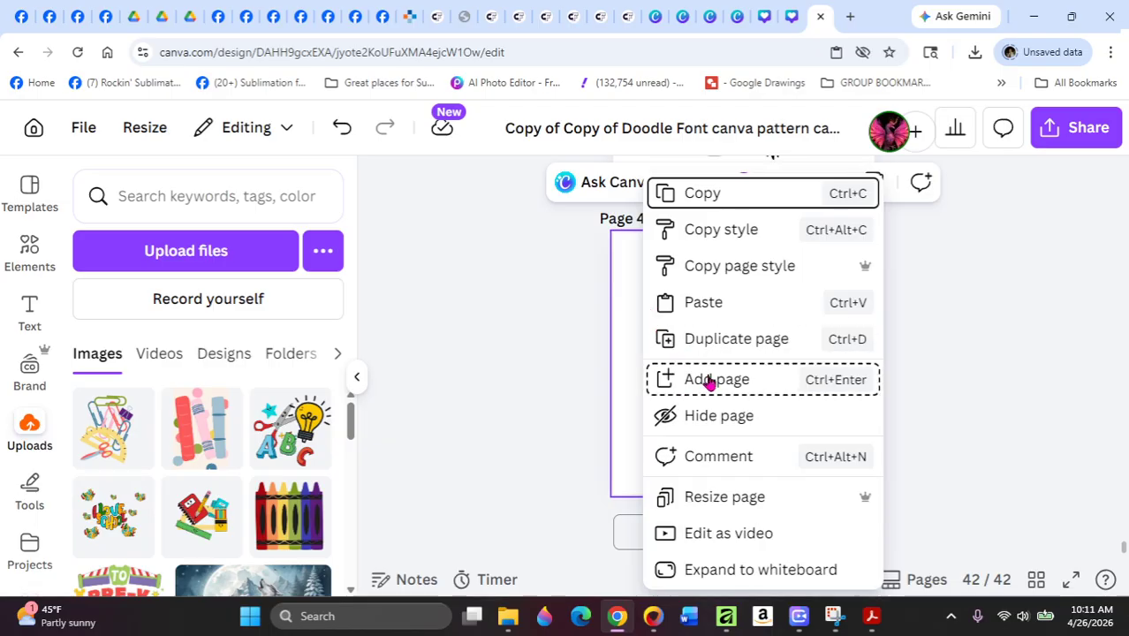
pyautogui.click(707, 302)
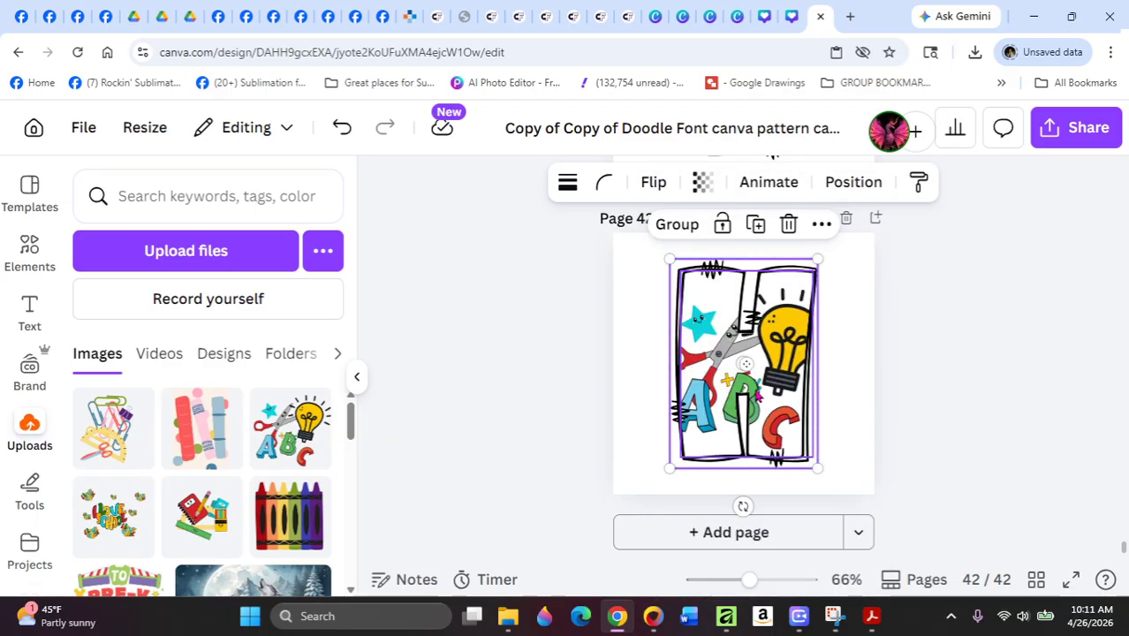
pyautogui.click(713, 532)
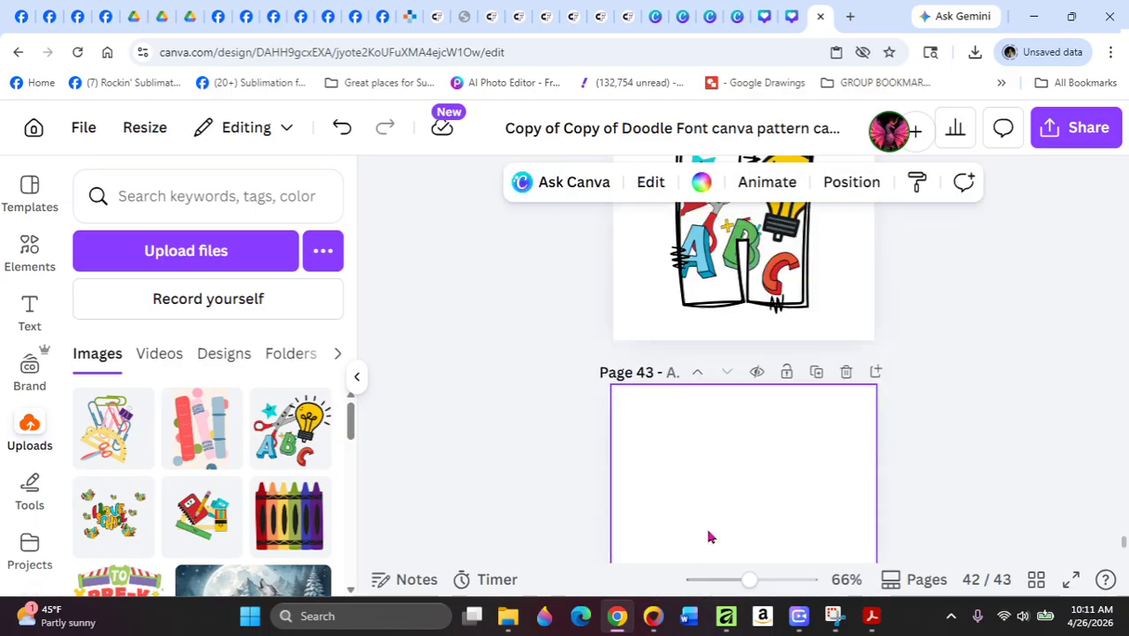
pyautogui.scroll(6, 887, 428)
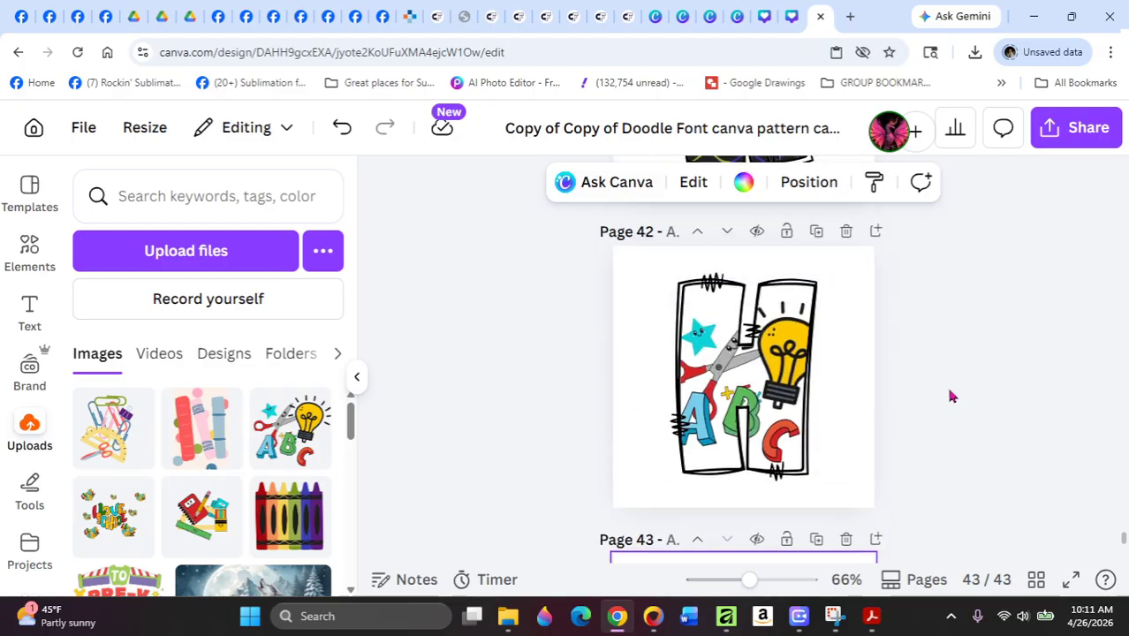
pyautogui.moveTo(1119, 72)
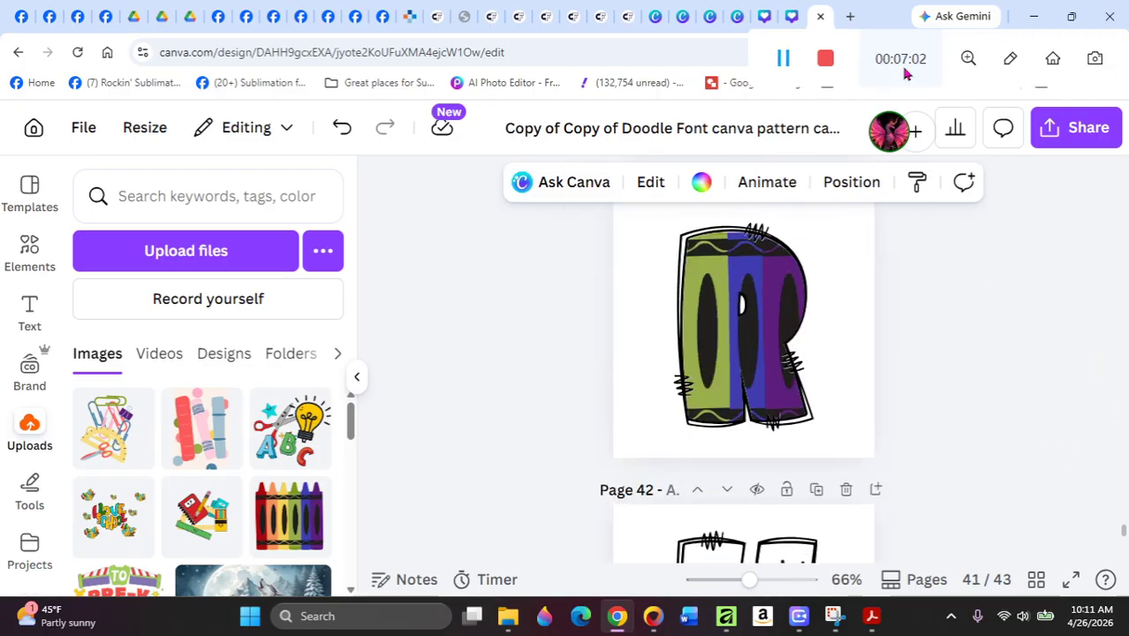
pyautogui.click(785, 61)
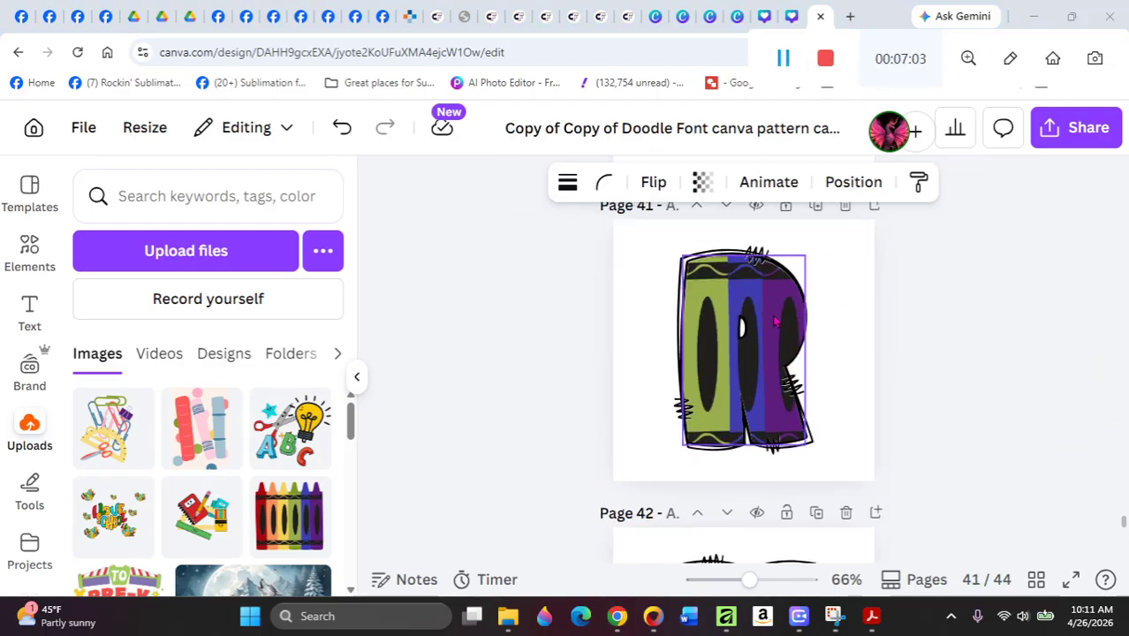
# Select all the elements of the pasted letter R on page 41 together and delete them.
pyautogui.click(720, 341)
pyautogui.click(718, 340)
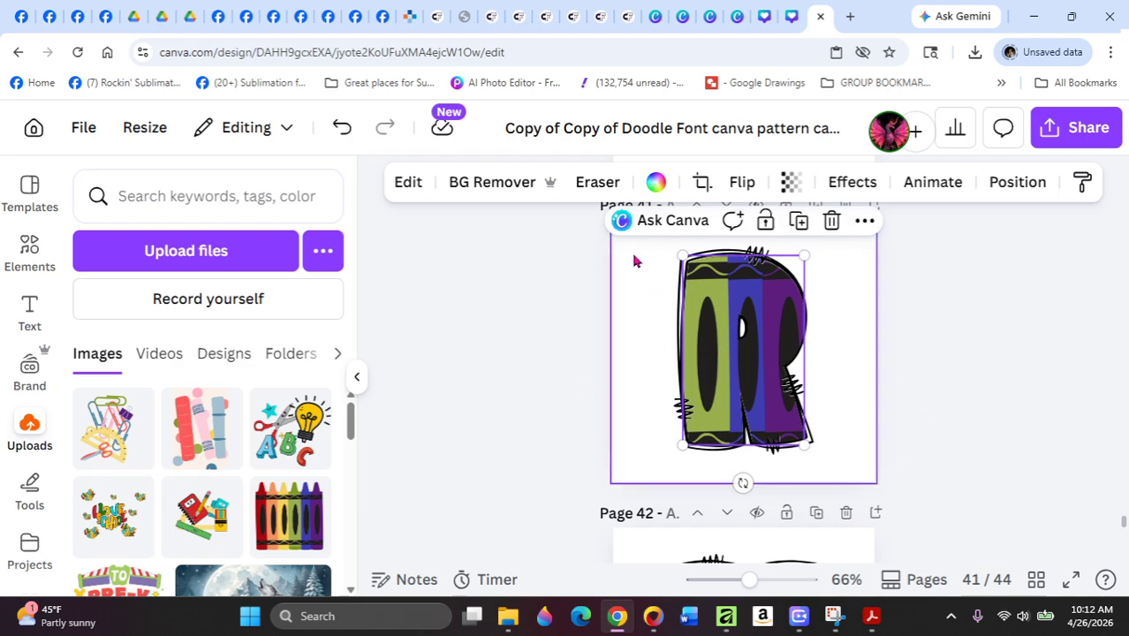
pyautogui.moveTo(649, 253); pyautogui.dragTo(830, 452)
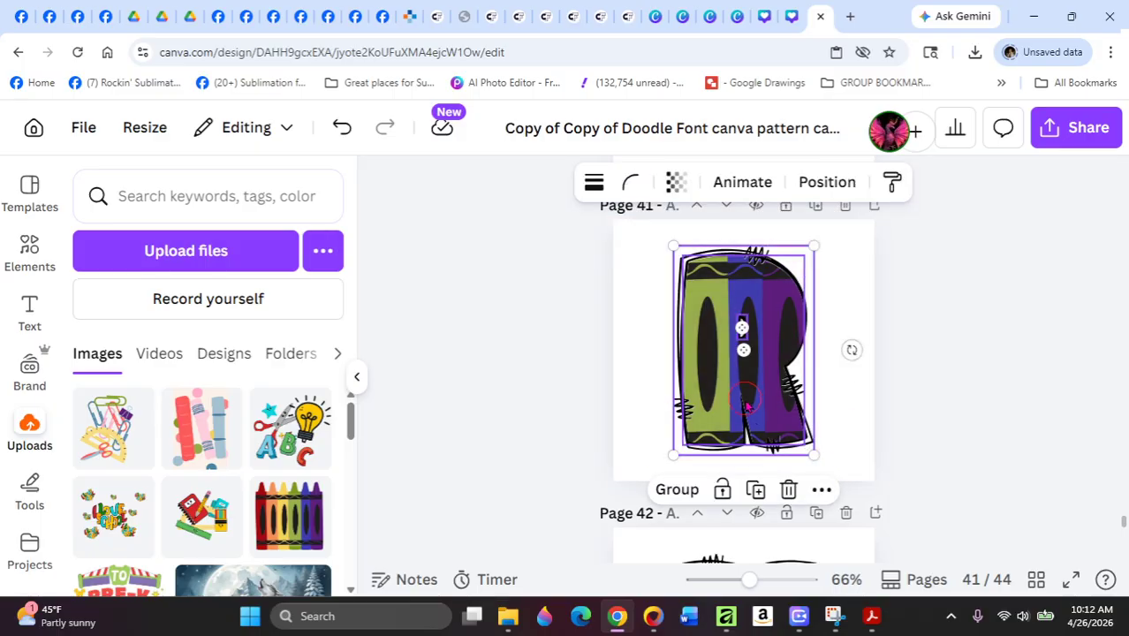
pyautogui.rightClick(751, 354)
pyautogui.click(835, 276)
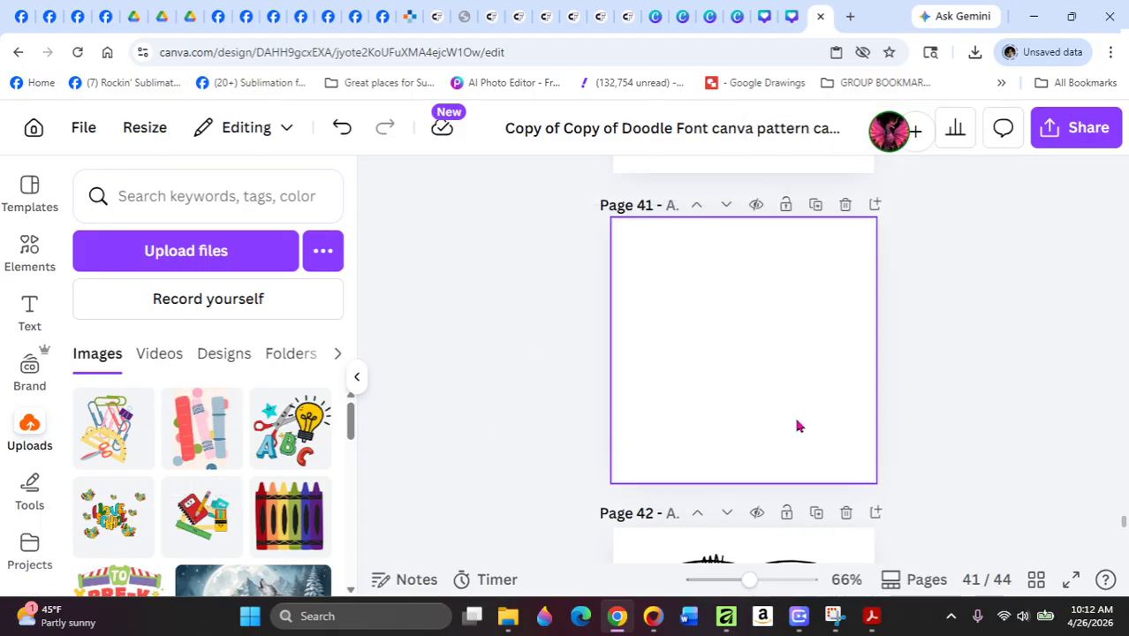
# Delete the crayon-filled frame from the letter R on page 18 and undo the deletion.
pyautogui.scroll(10, 797, 423)
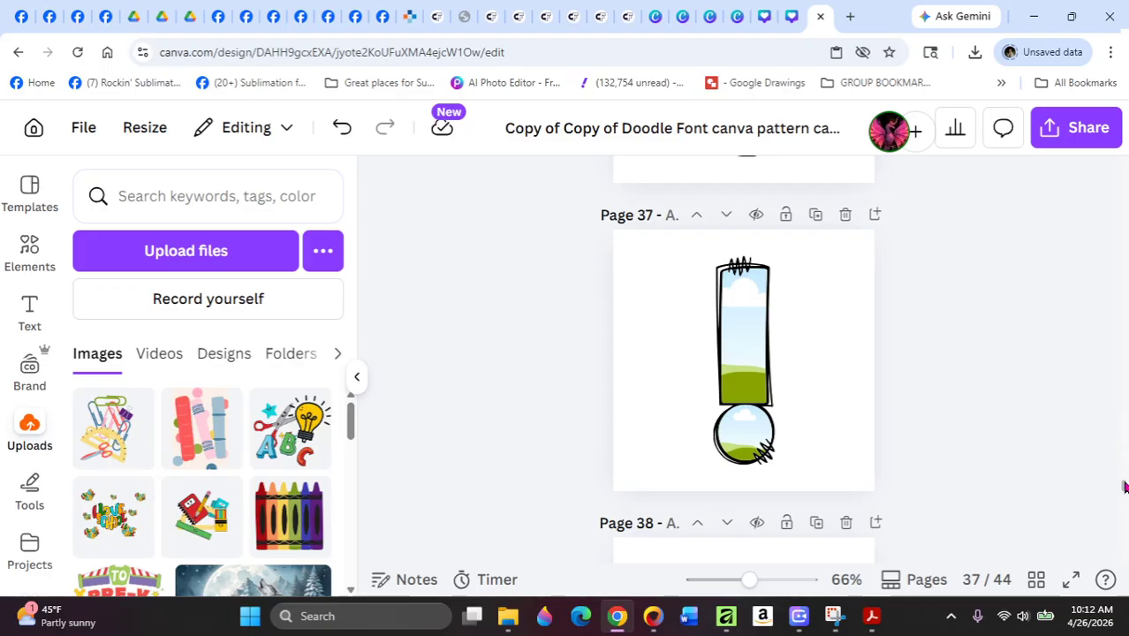
pyautogui.moveTo(1124, 493); pyautogui.dragTo(1102, 327)
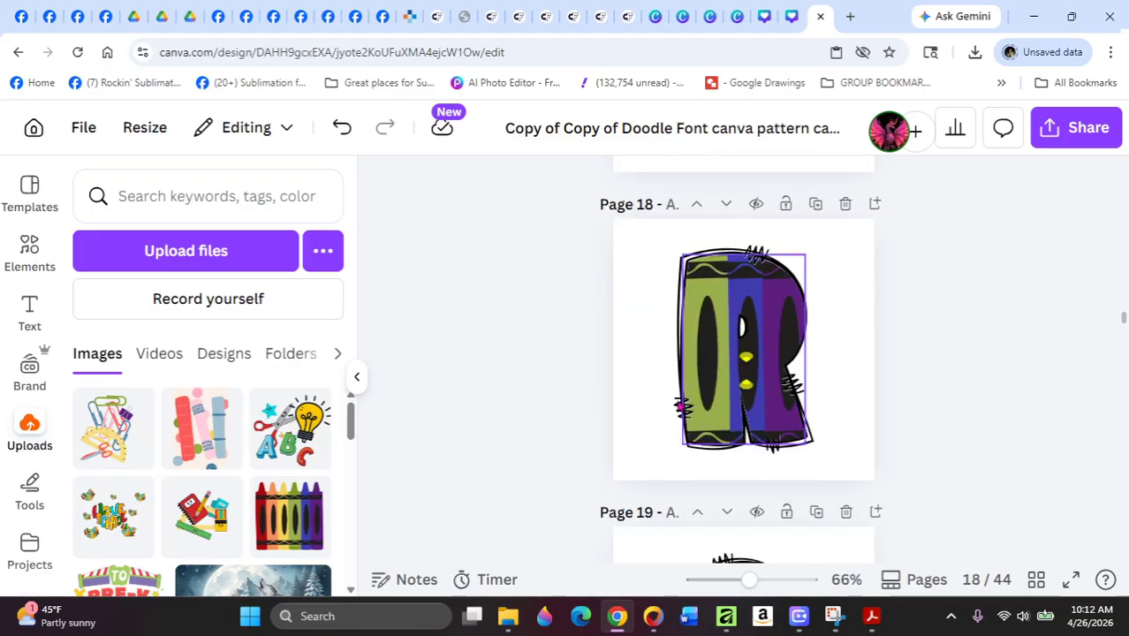
pyautogui.click(704, 402)
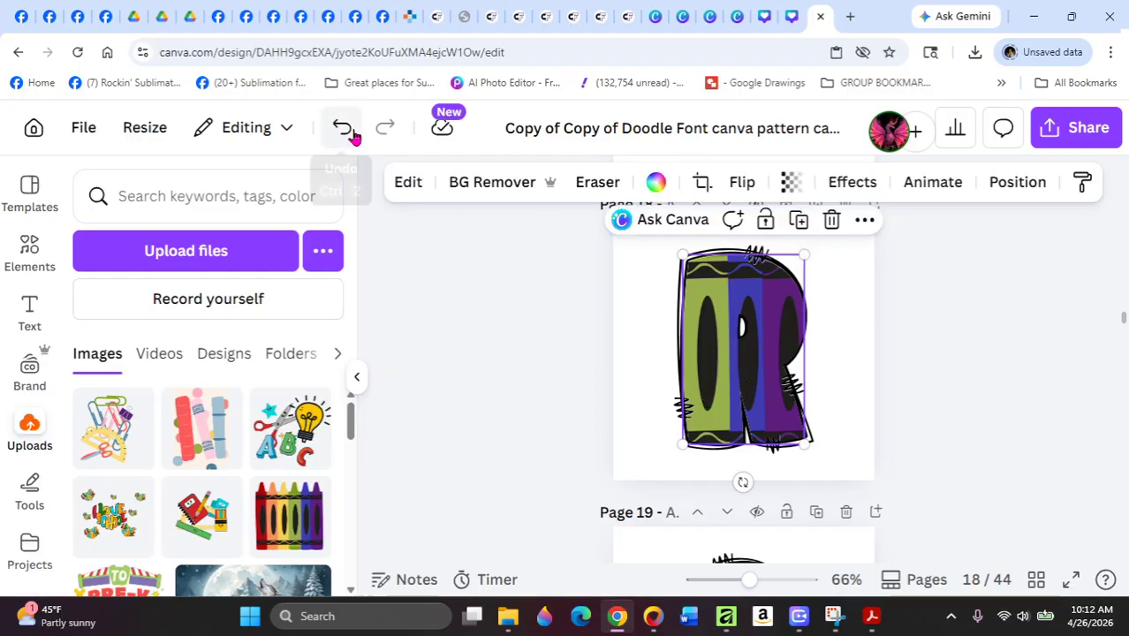
pyautogui.rightClick(699, 333)
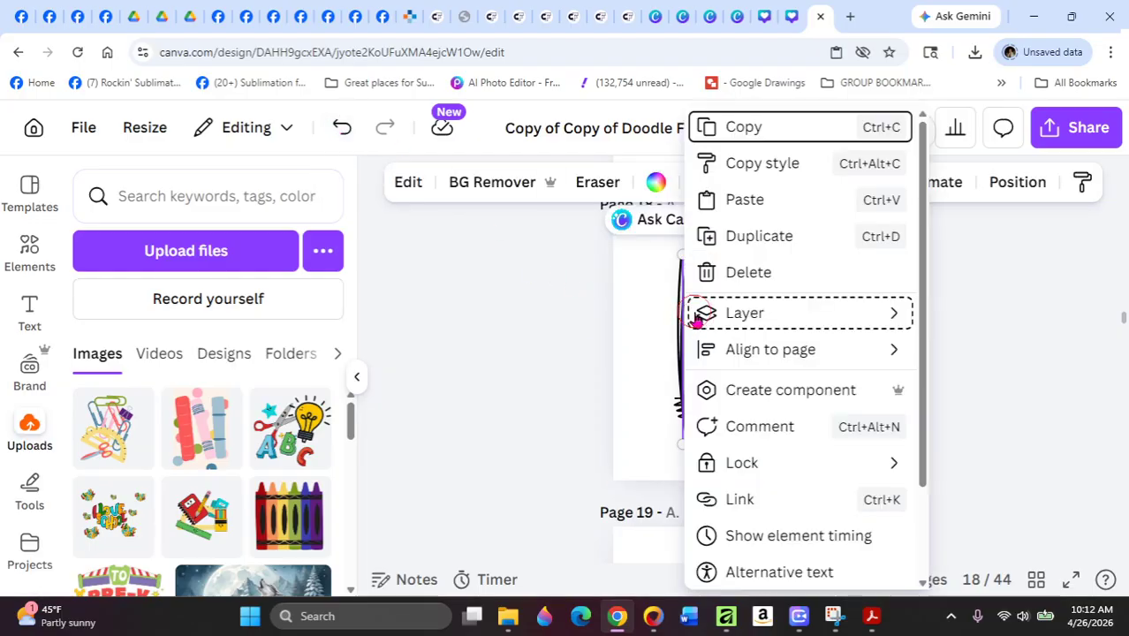
pyautogui.click(785, 274)
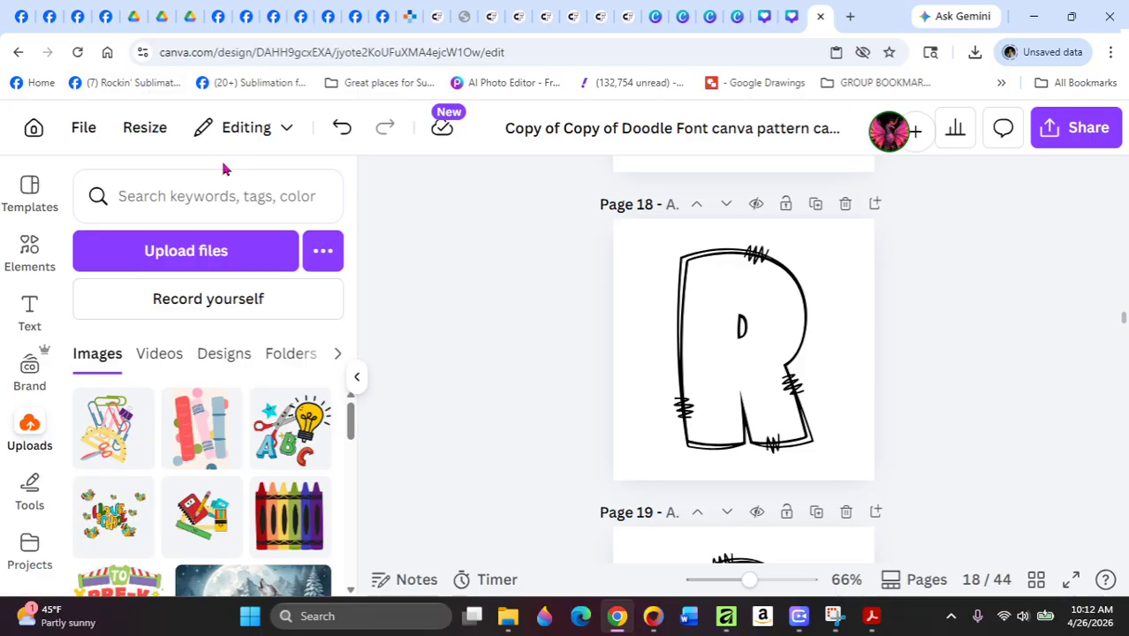
pyautogui.click(341, 129)
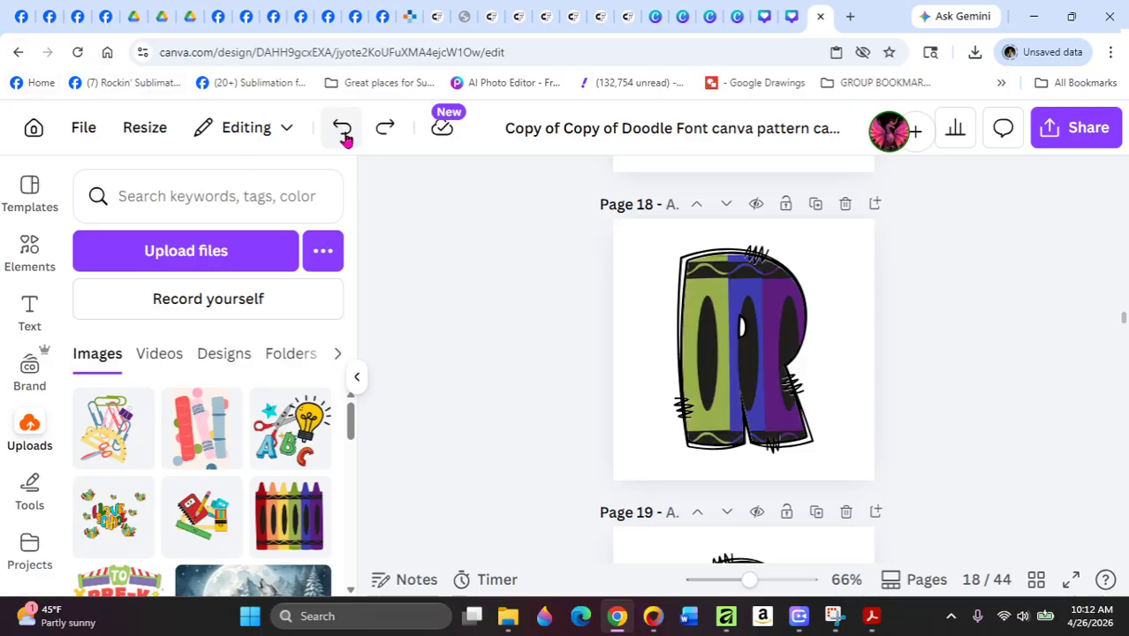
pyautogui.click(717, 360)
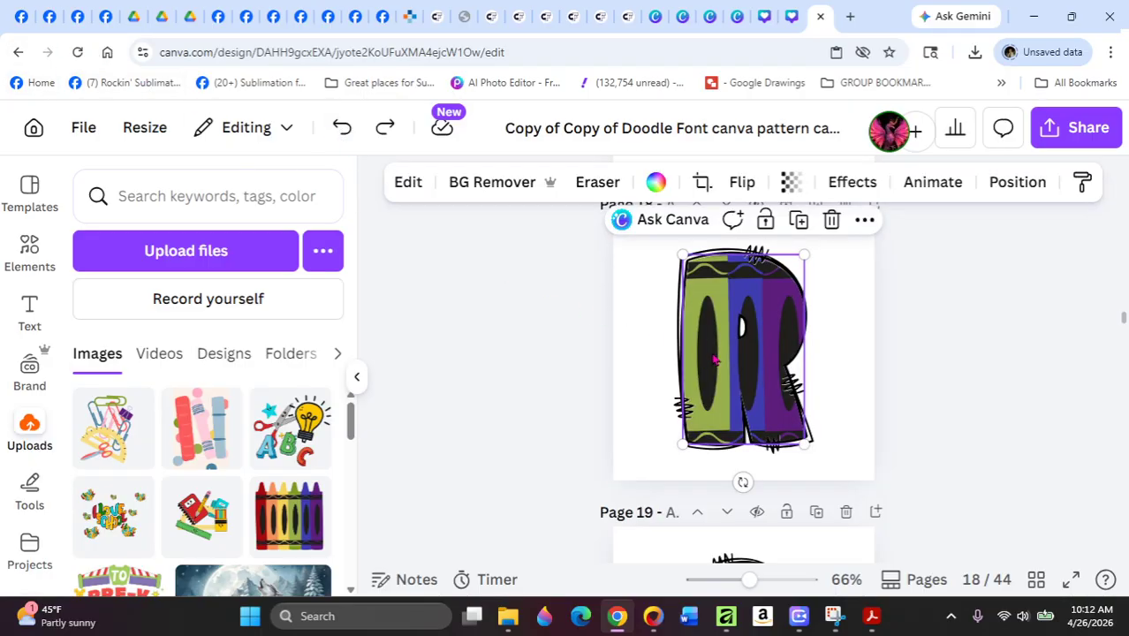
pyautogui.doubleClick(715, 359)
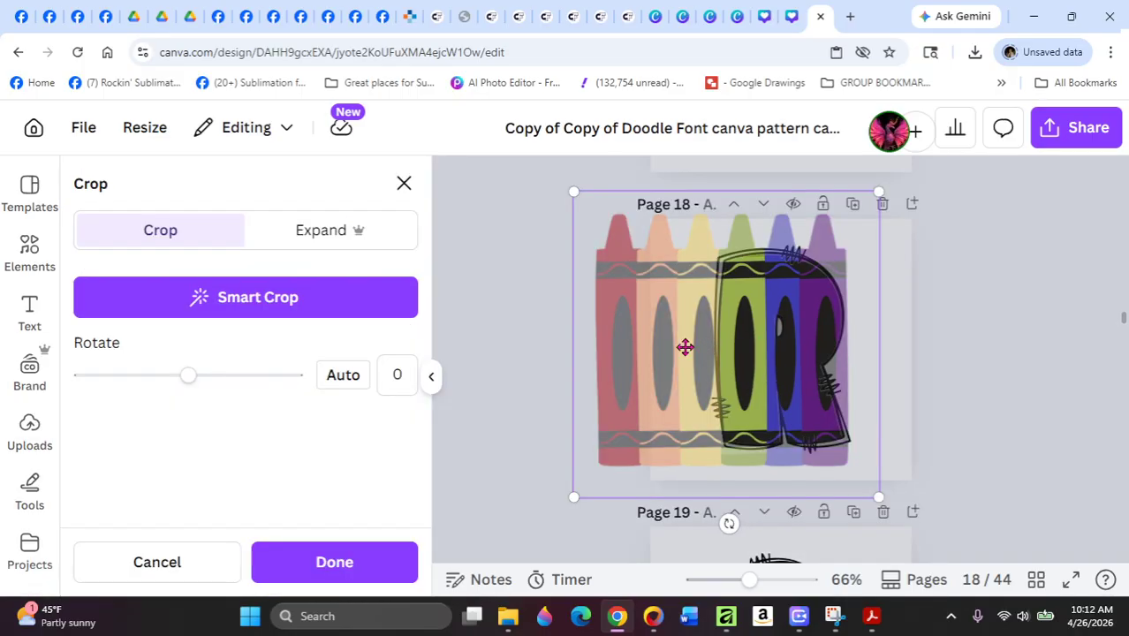
pyautogui.click(151, 571)
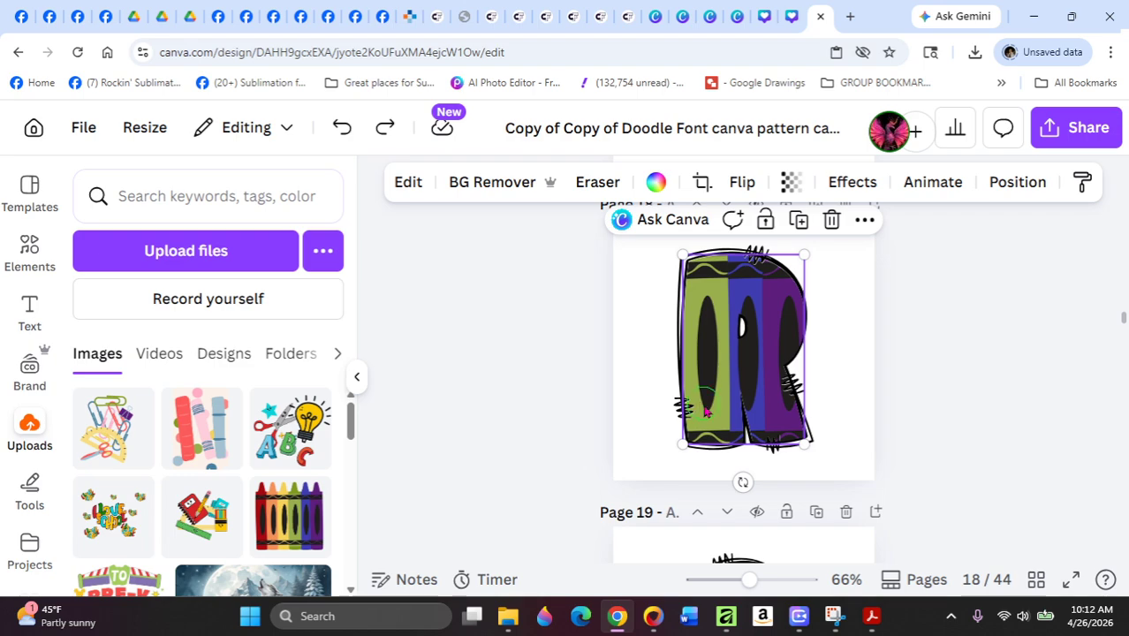
# Try repositioning the crayon image inside the letter R frame on page 18.
pyautogui.doubleClick(706, 411)
pyautogui.moveTo(784, 396); pyautogui.dragTo(975, 217)
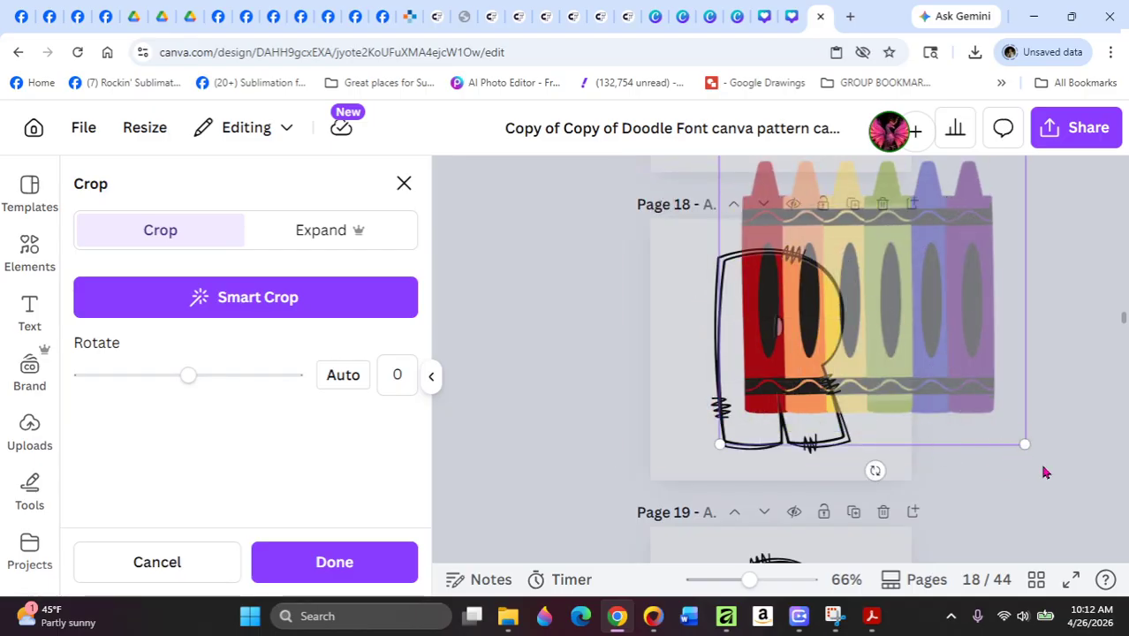
pyautogui.moveTo(821, 320); pyautogui.dragTo(500, 503)
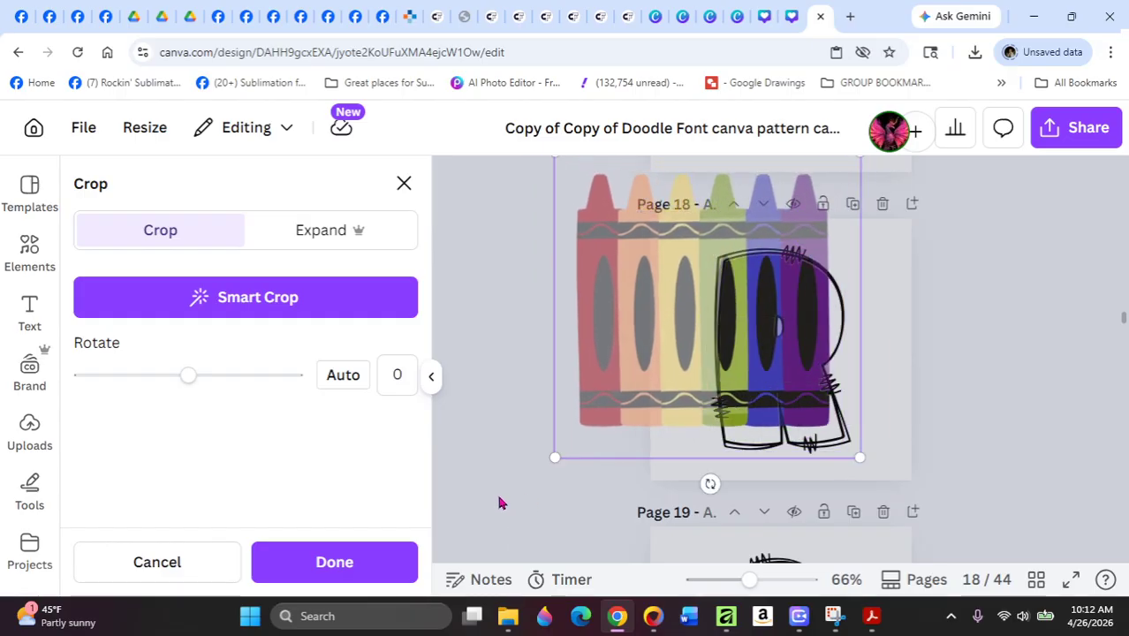
# Delete the crayon image from the letter R on page 18, select the letter's outline, and undo the deletion.
pyautogui.rightClick(582, 325)
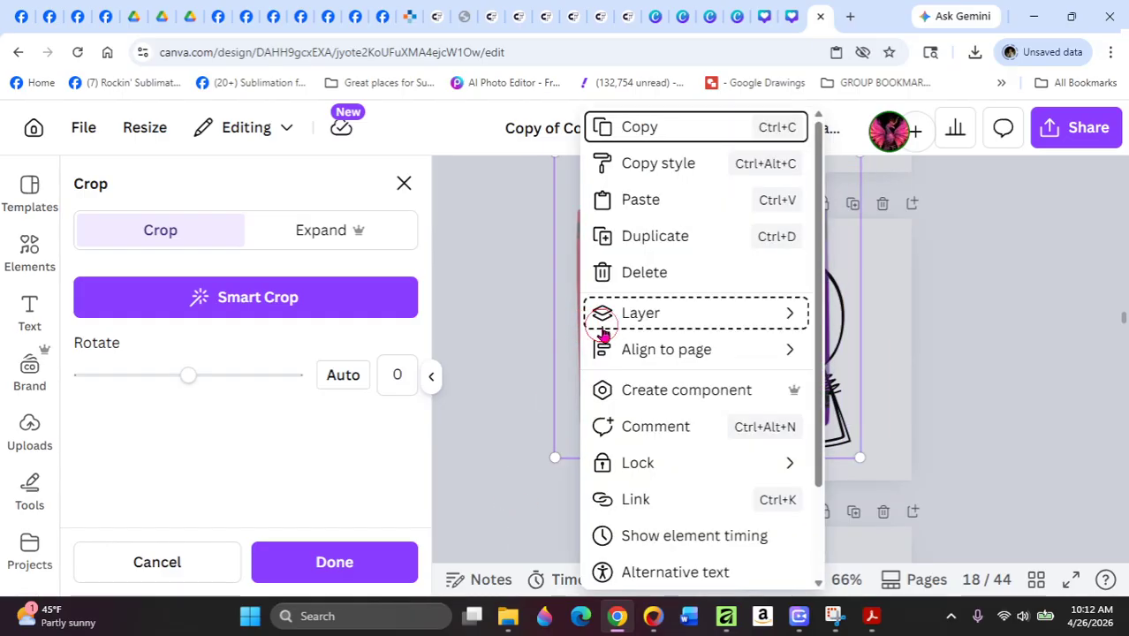
pyautogui.click(614, 279)
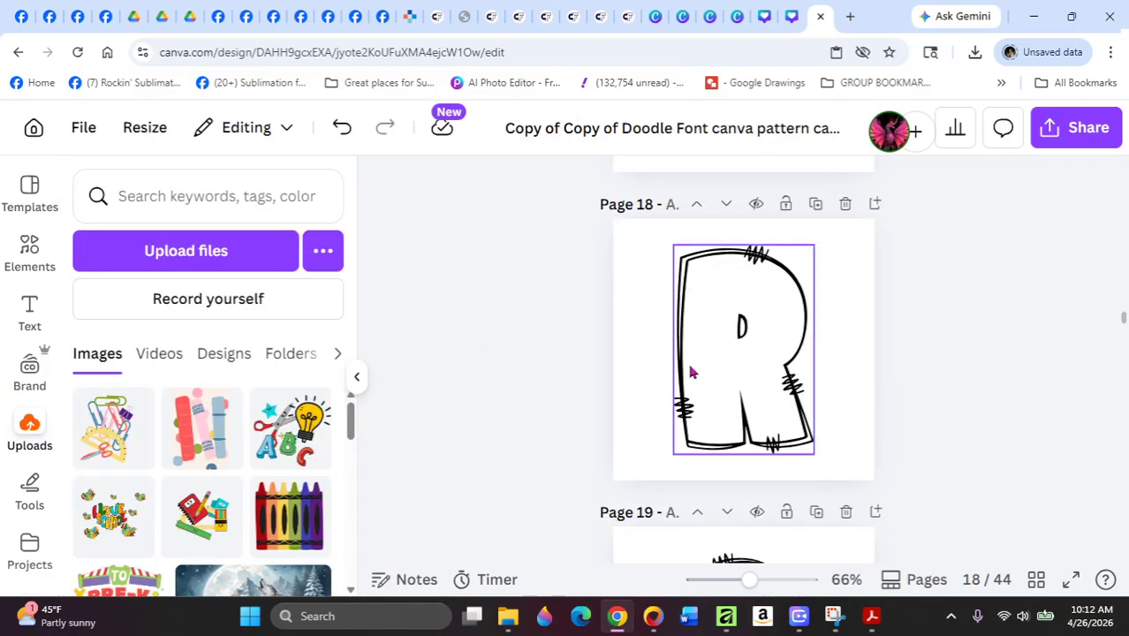
pyautogui.click(699, 383)
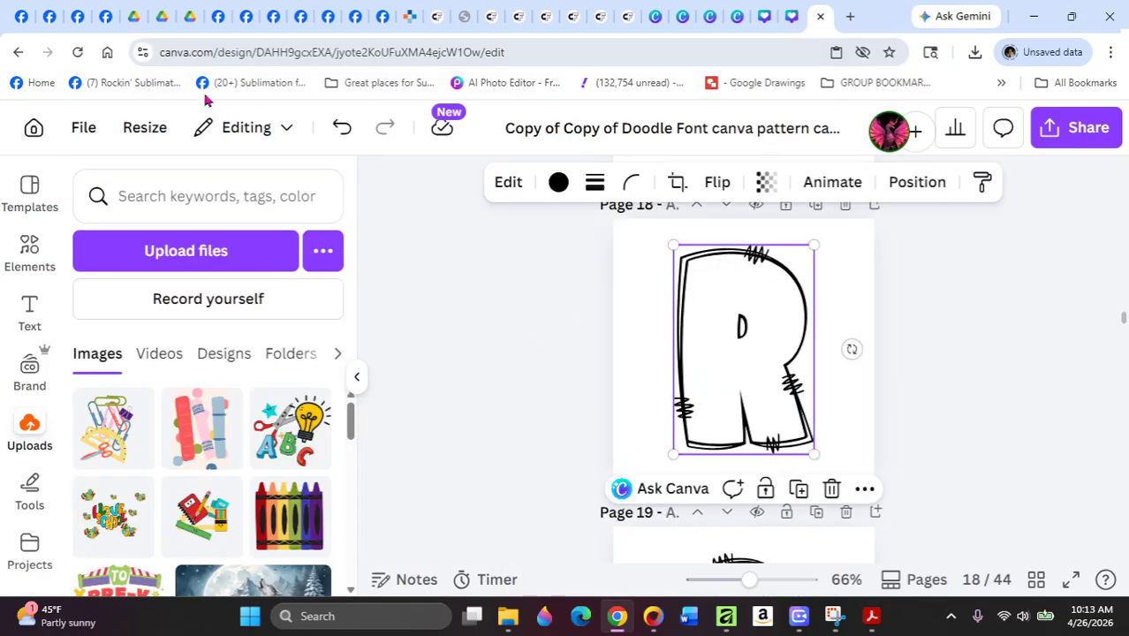
pyautogui.click(342, 127)
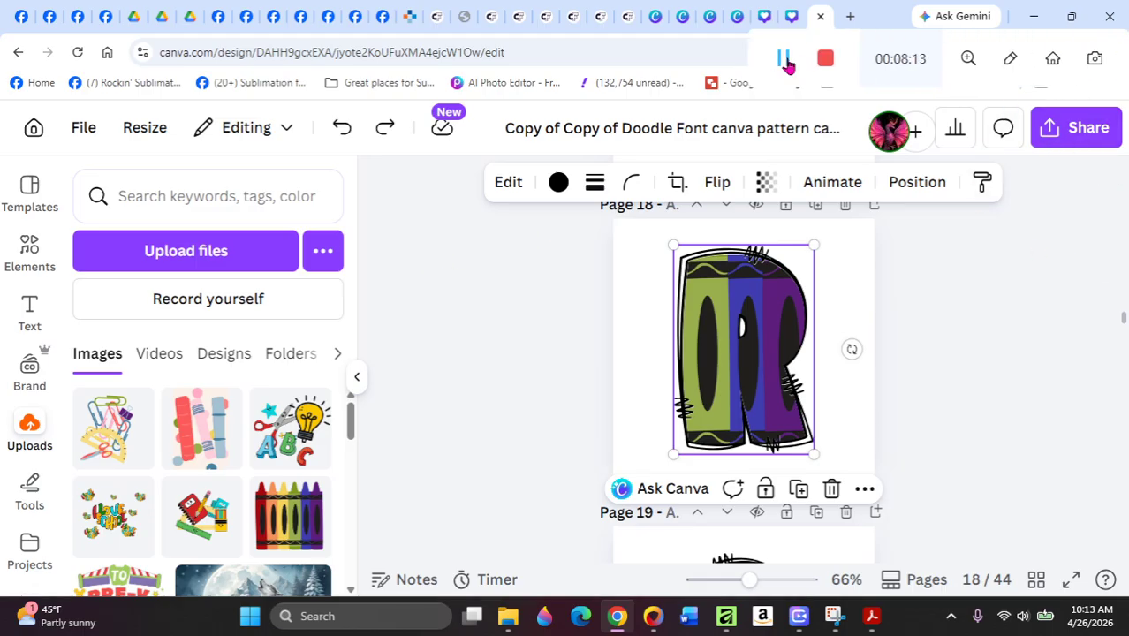
pyautogui.click(783, 59)
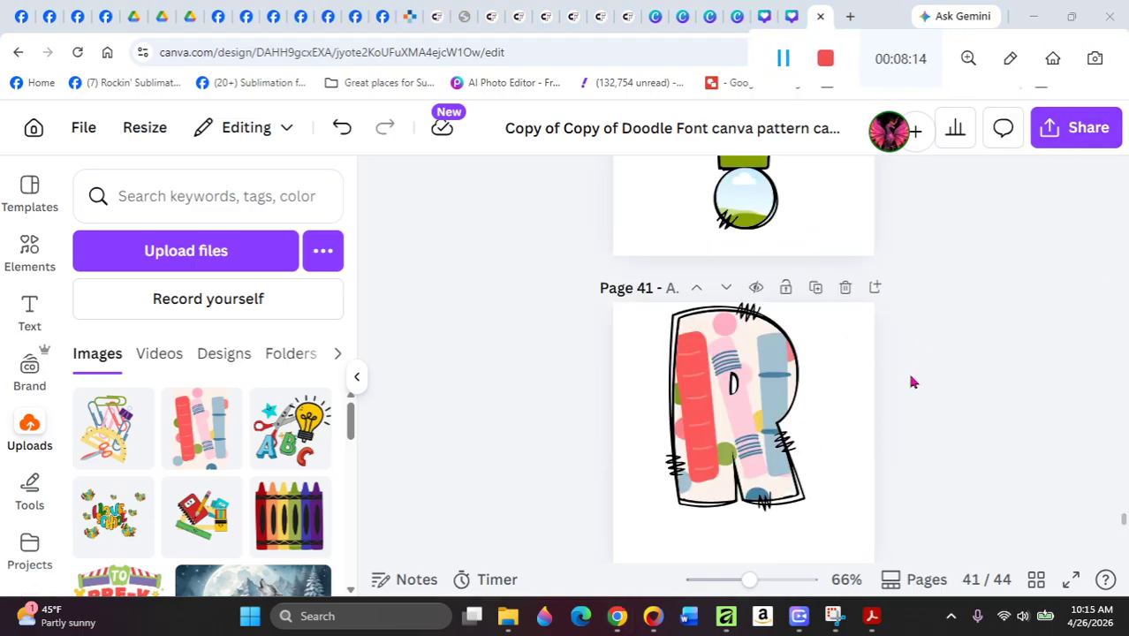
# Look through the finished letters R, H, A and C on pages 41 to 44.
pyautogui.scroll(-8, 704, 417)
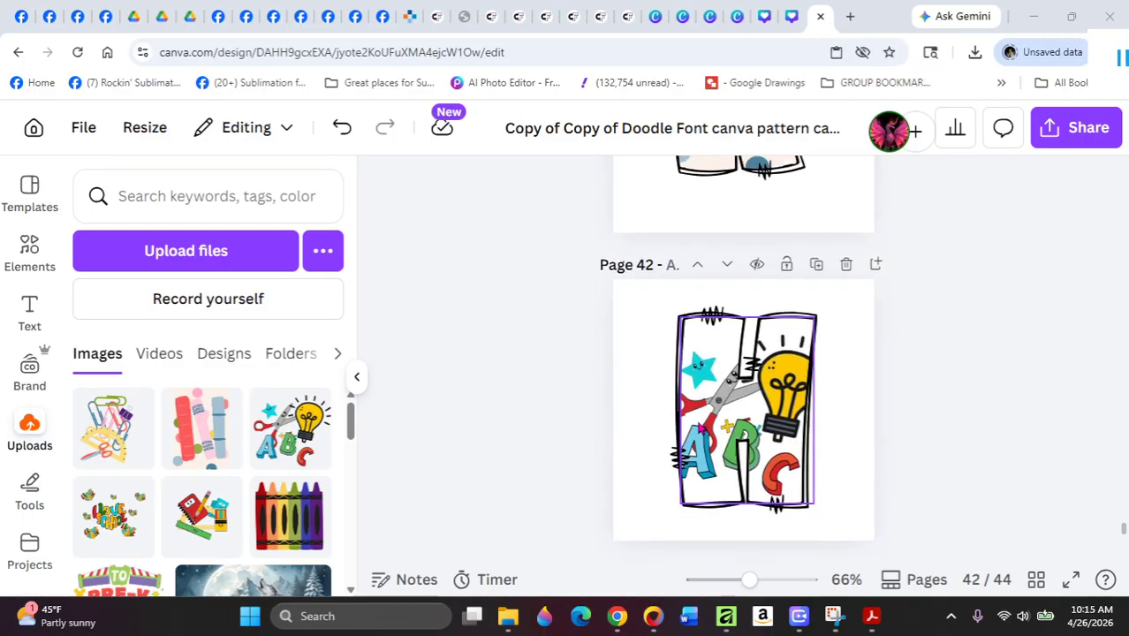
pyautogui.scroll(-3, 701, 432)
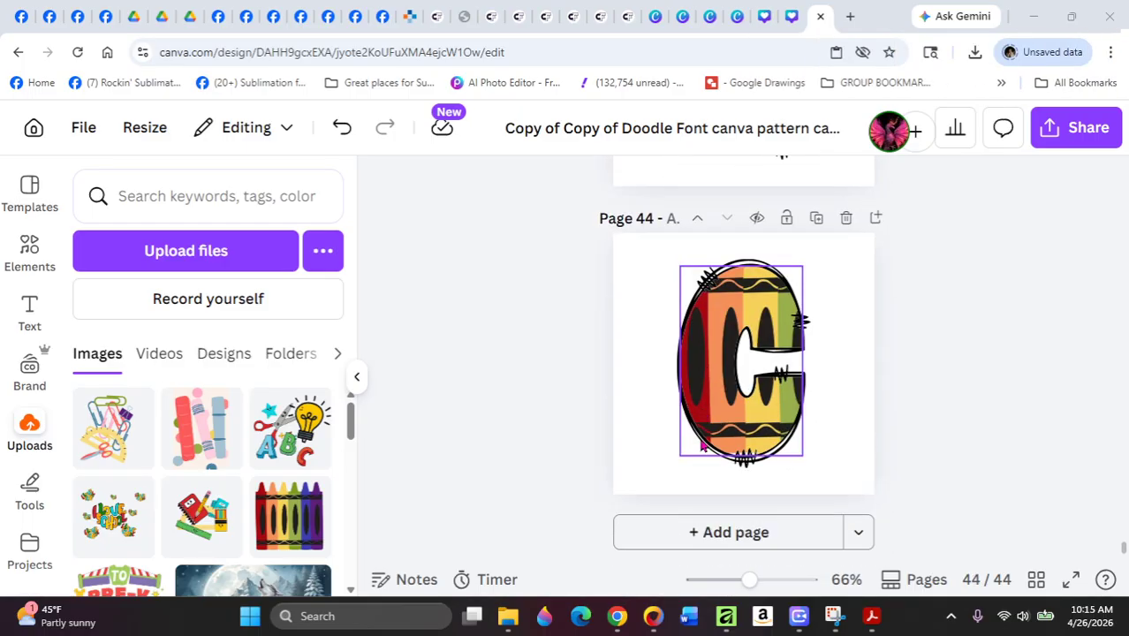
pyautogui.scroll(10, 710, 451)
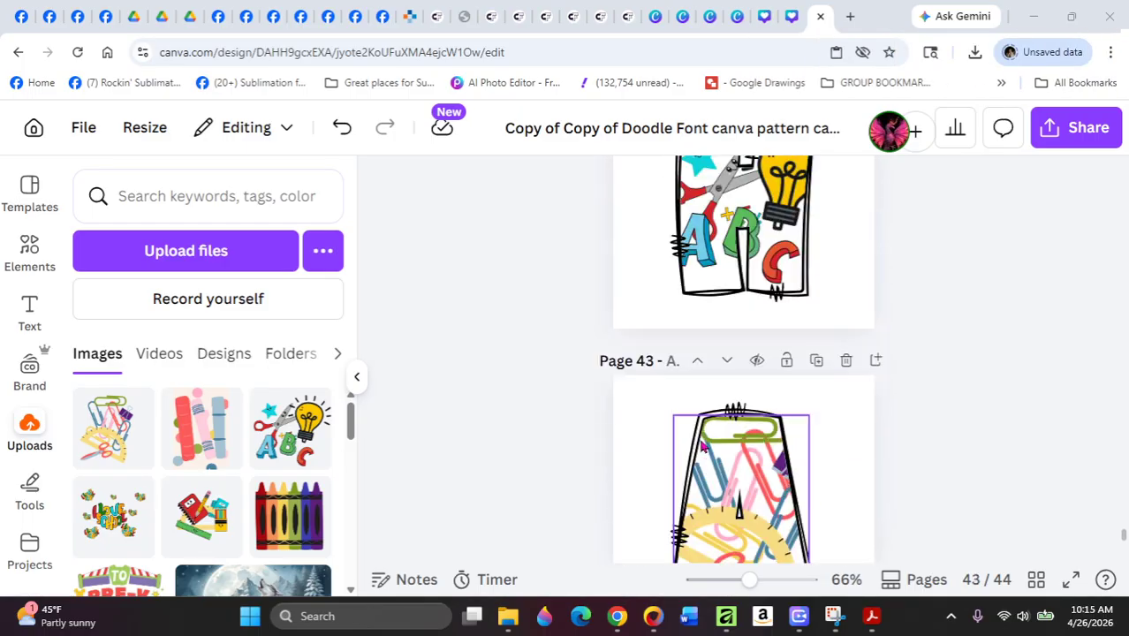
pyautogui.scroll(2, 703, 446)
pyautogui.scroll(-5, 701, 451)
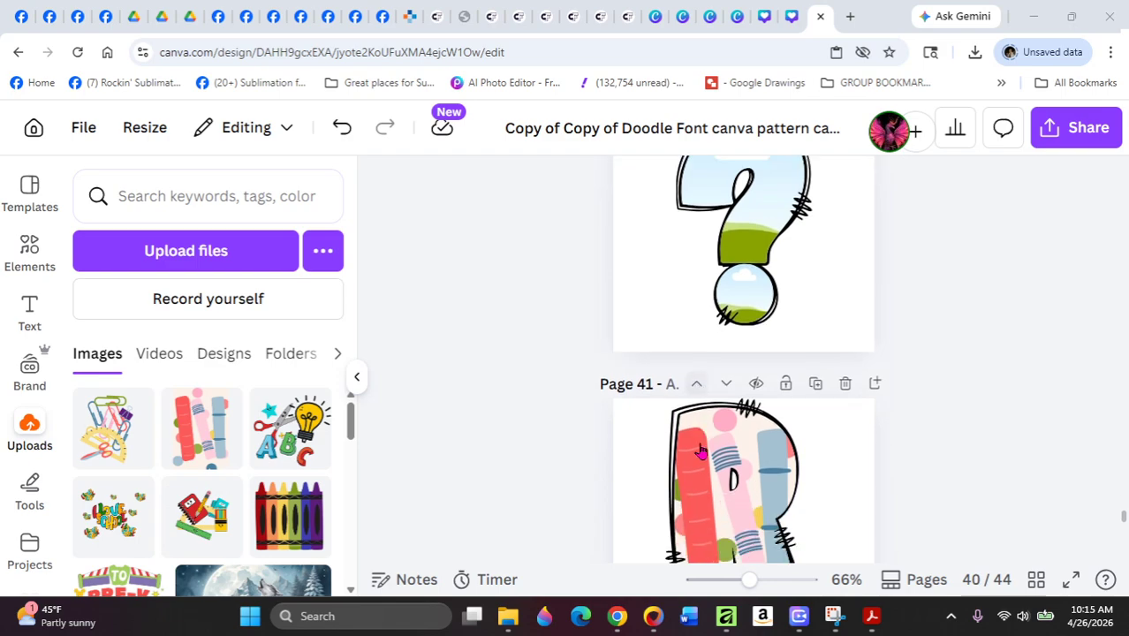
pyautogui.scroll(-5, 700, 452)
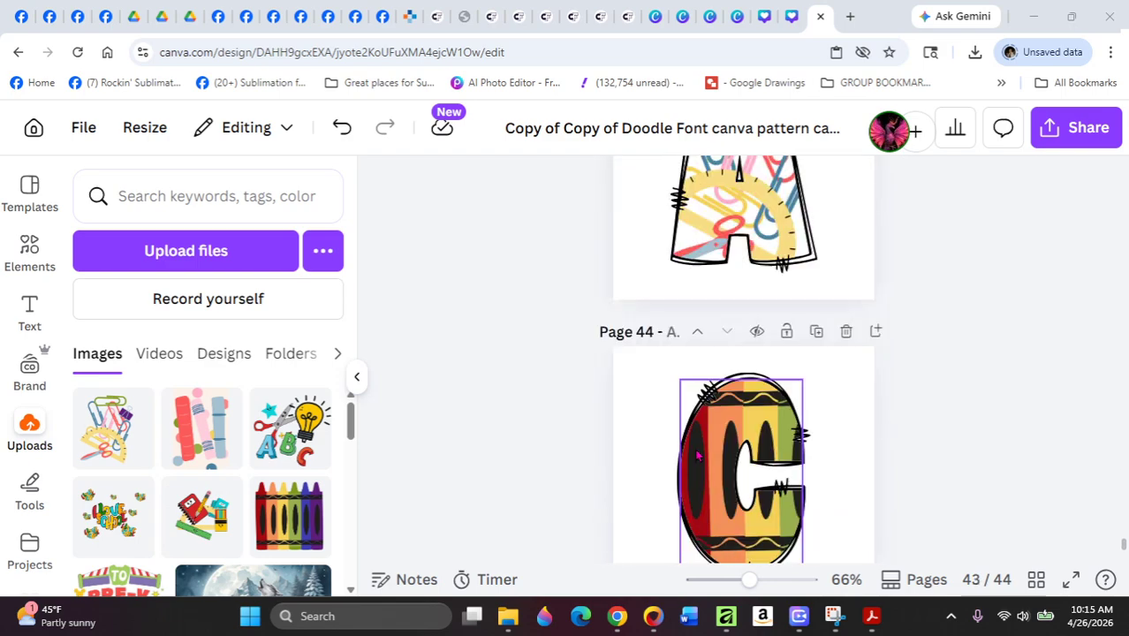
# Open the design's PNG download settings and clear the selection of all pages.
pyautogui.click(1085, 133)
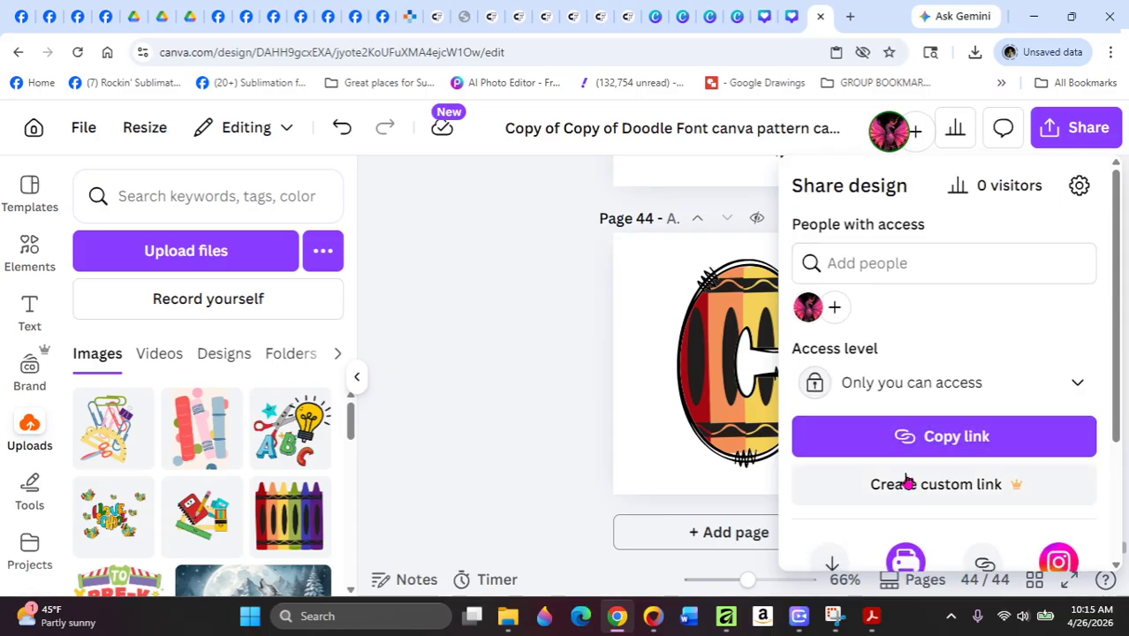
pyautogui.scroll(-2, 863, 505)
pyautogui.click(833, 402)
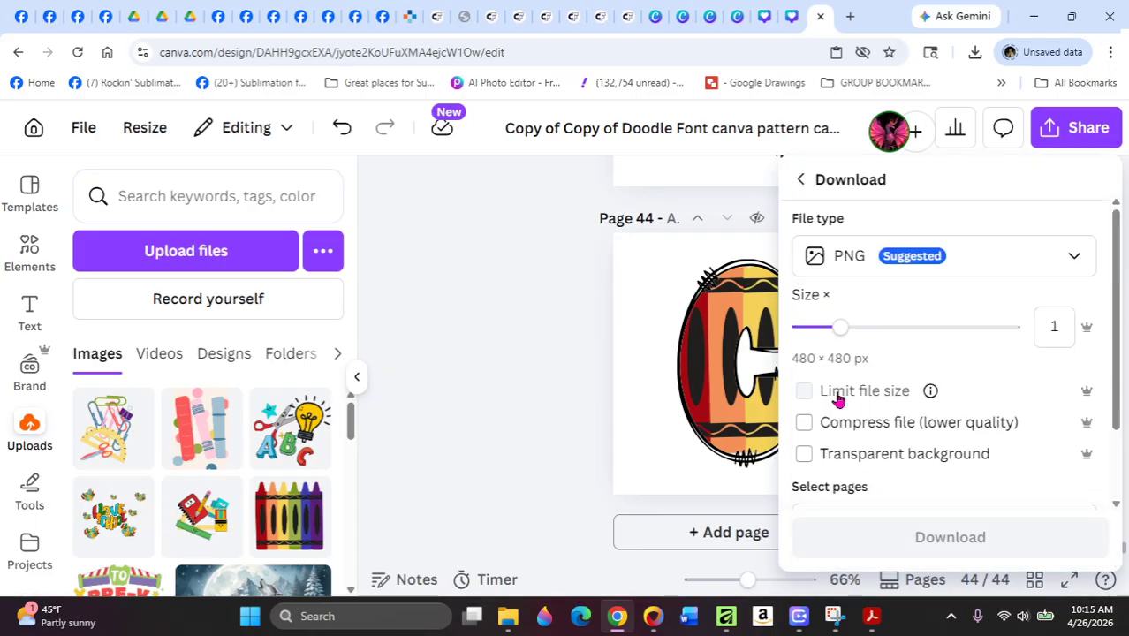
pyautogui.click(903, 480)
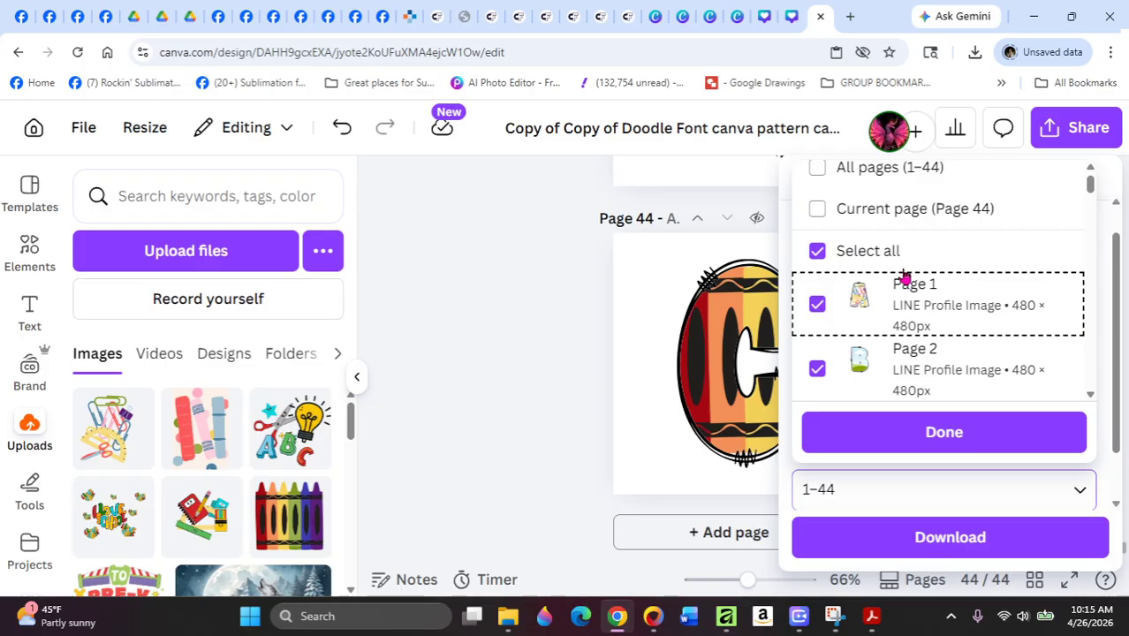
pyautogui.click(817, 251)
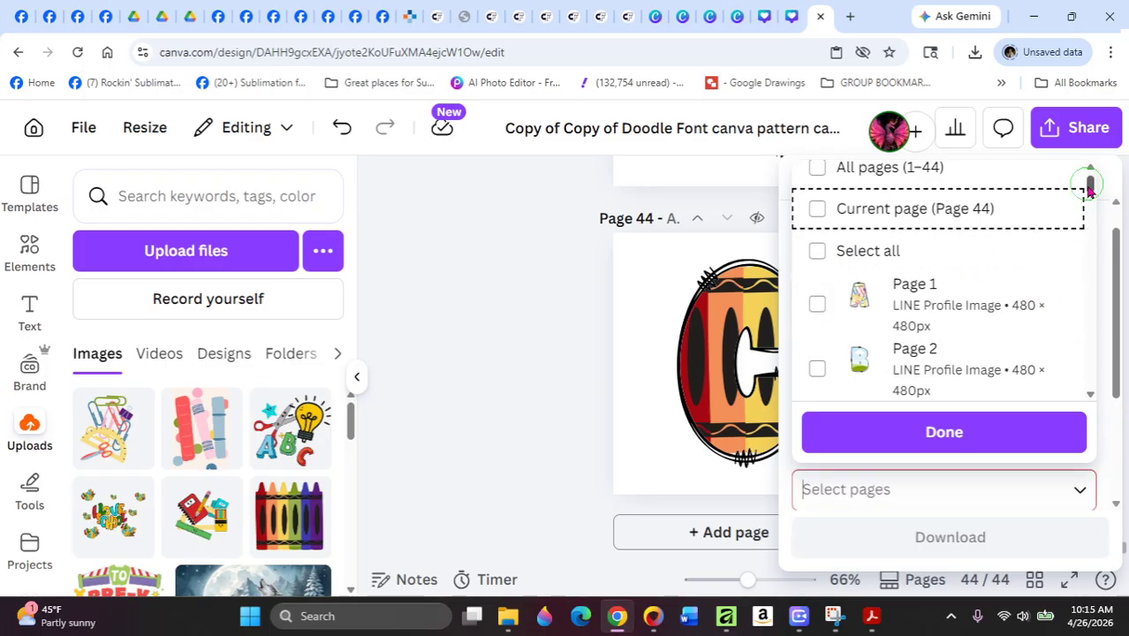
# Select only pages 41 to 44 and download them as PNG files with a transparent background.
pyautogui.moveTo(1091, 187); pyautogui.dragTo(1086, 485)
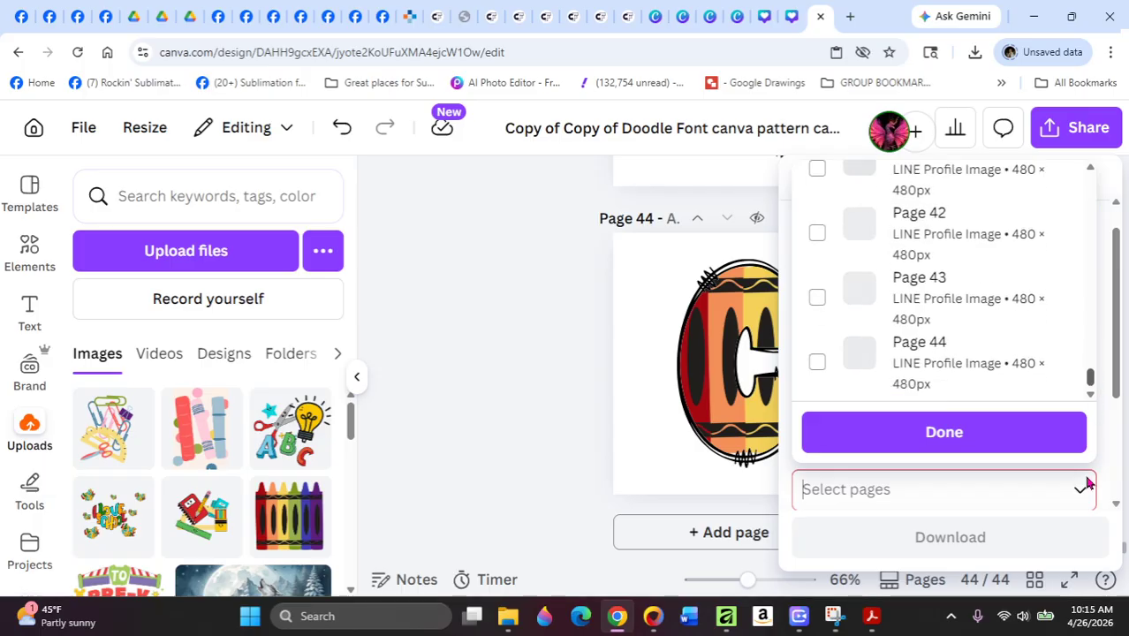
pyautogui.click(816, 362)
pyautogui.click(818, 300)
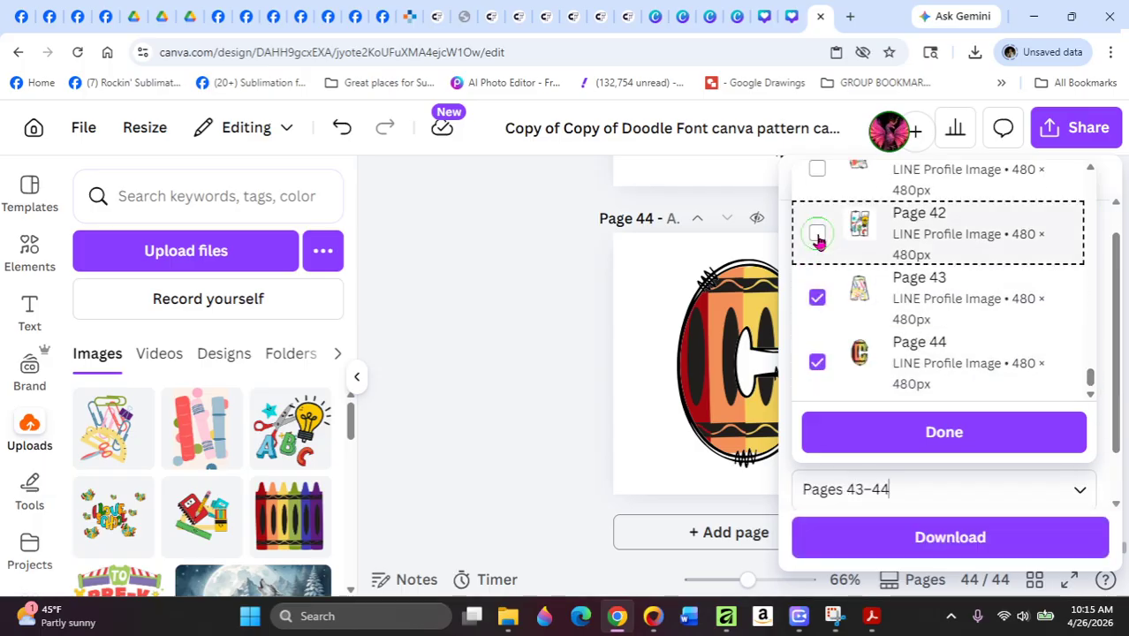
pyautogui.click(817, 233)
pyautogui.scroll(1, 894, 307)
pyautogui.scroll(1, 894, 307)
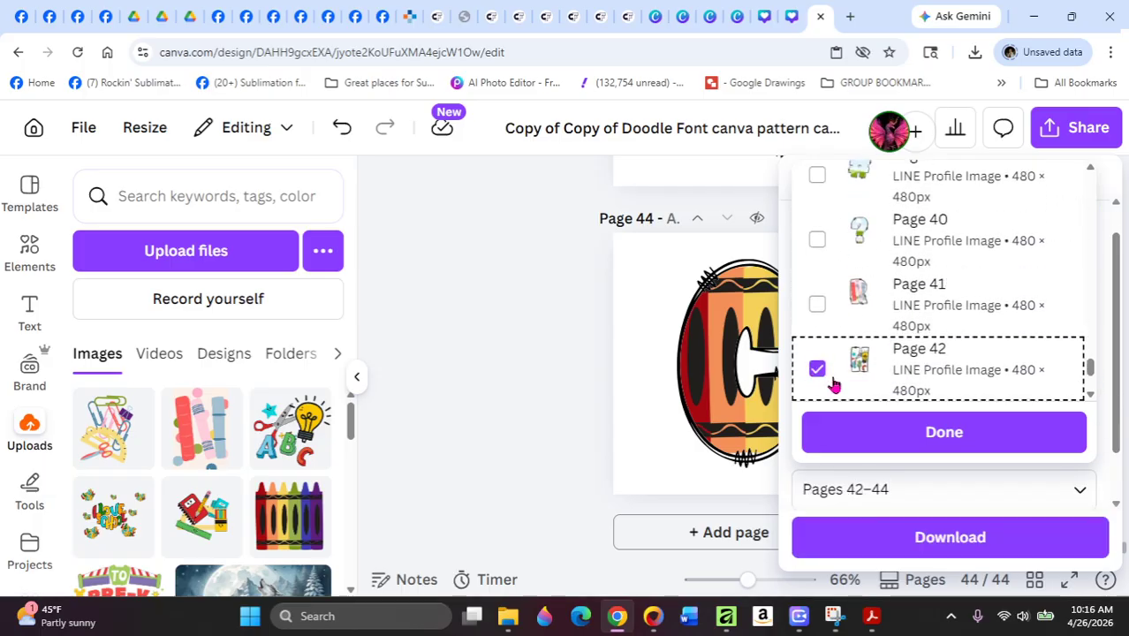
pyautogui.click(817, 304)
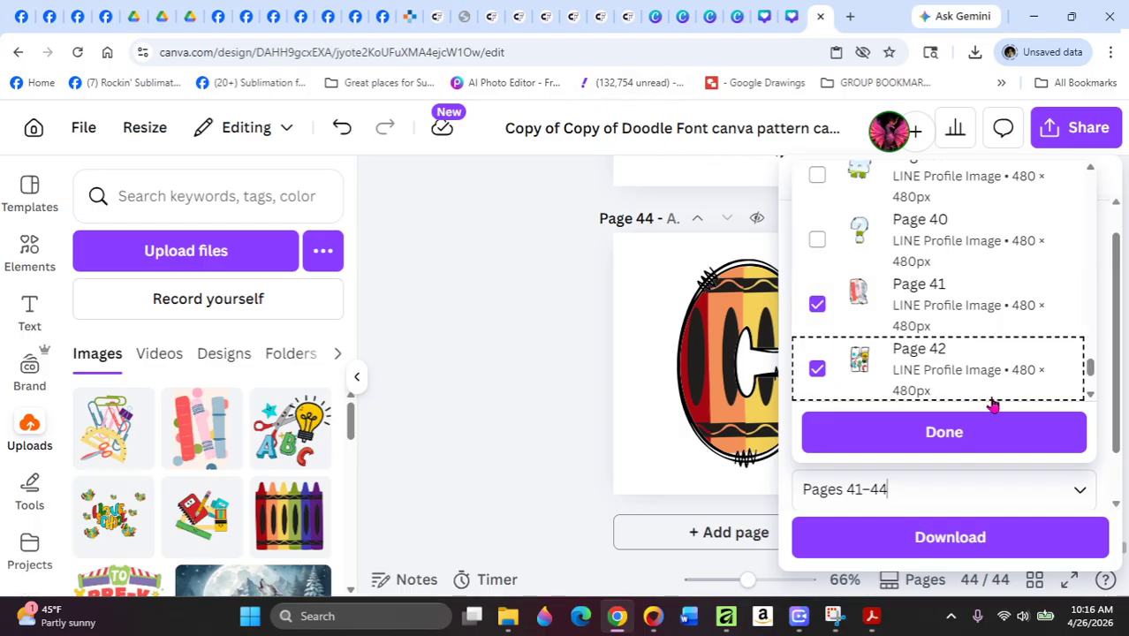
pyautogui.click(934, 439)
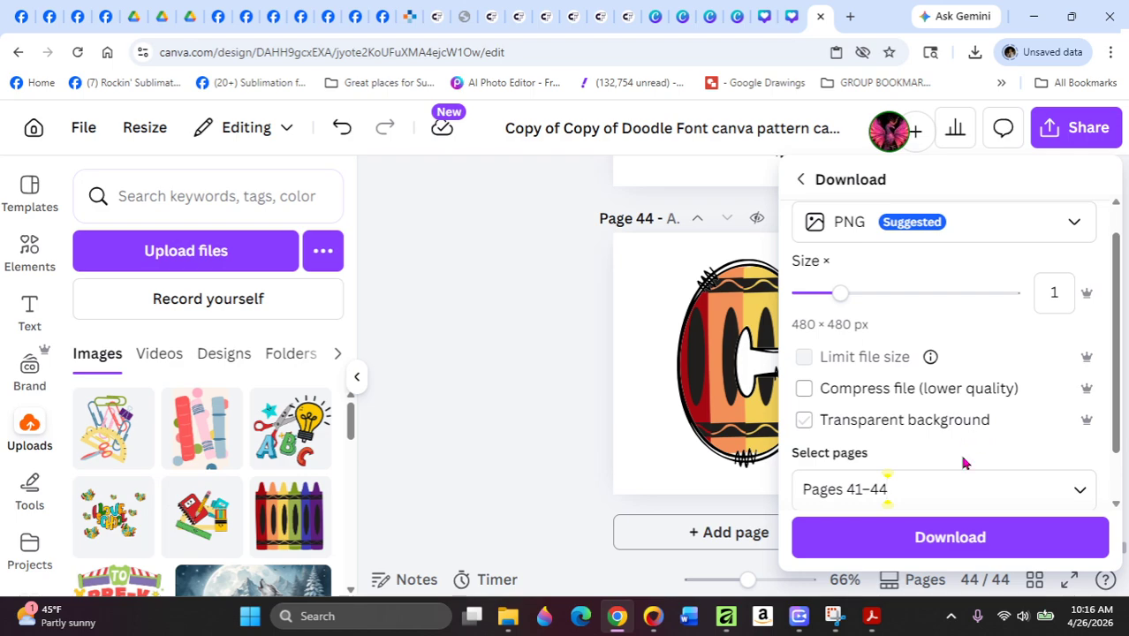
pyautogui.click(947, 538)
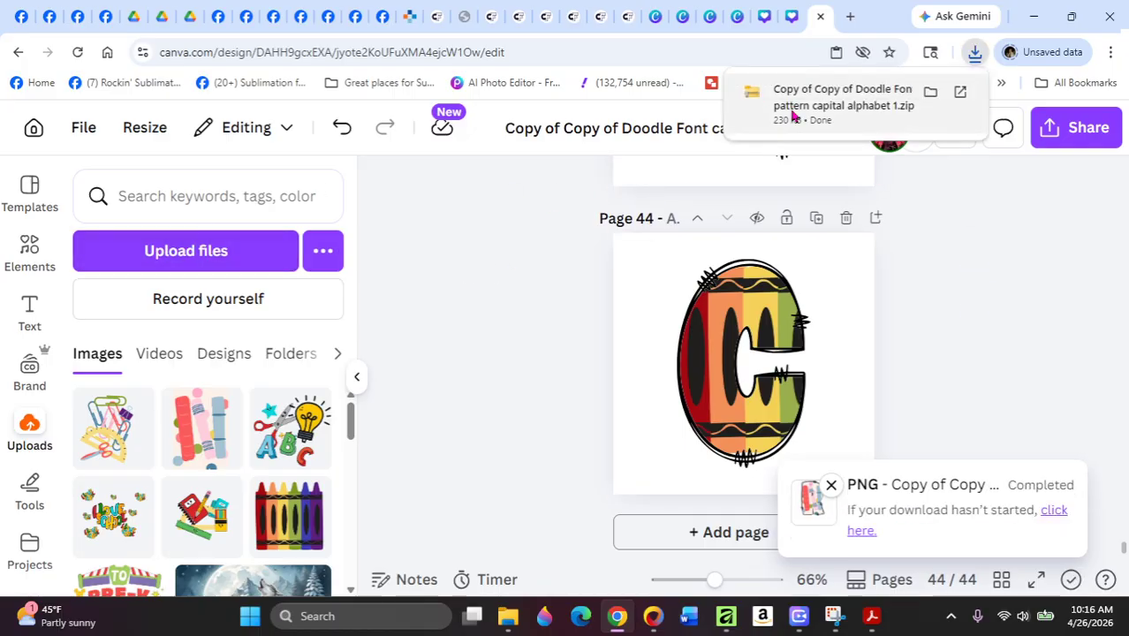
# Open the downloaded zip archive in File Explorer and extract all its files to the suggested Downloads folder.
pyautogui.click(792, 110)
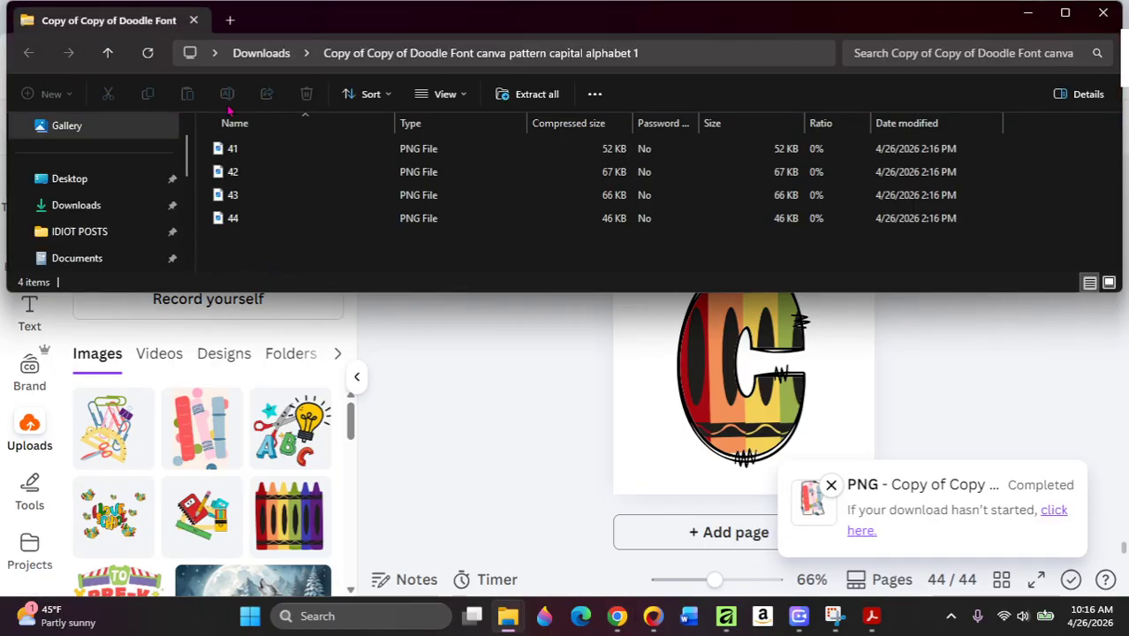
pyautogui.click(527, 94)
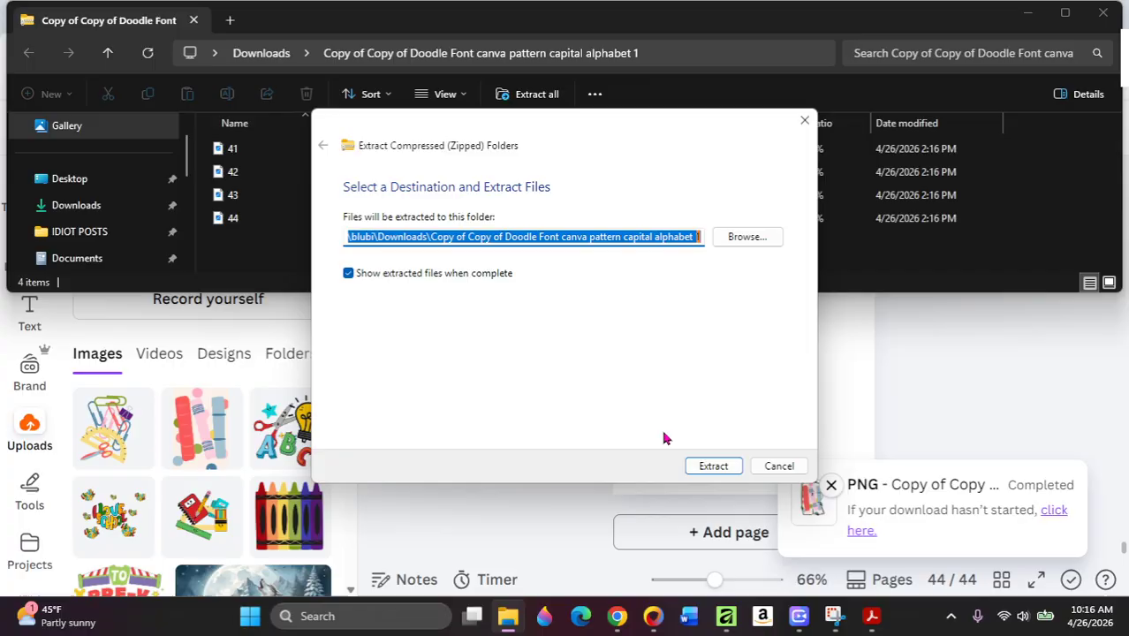
pyautogui.click(706, 470)
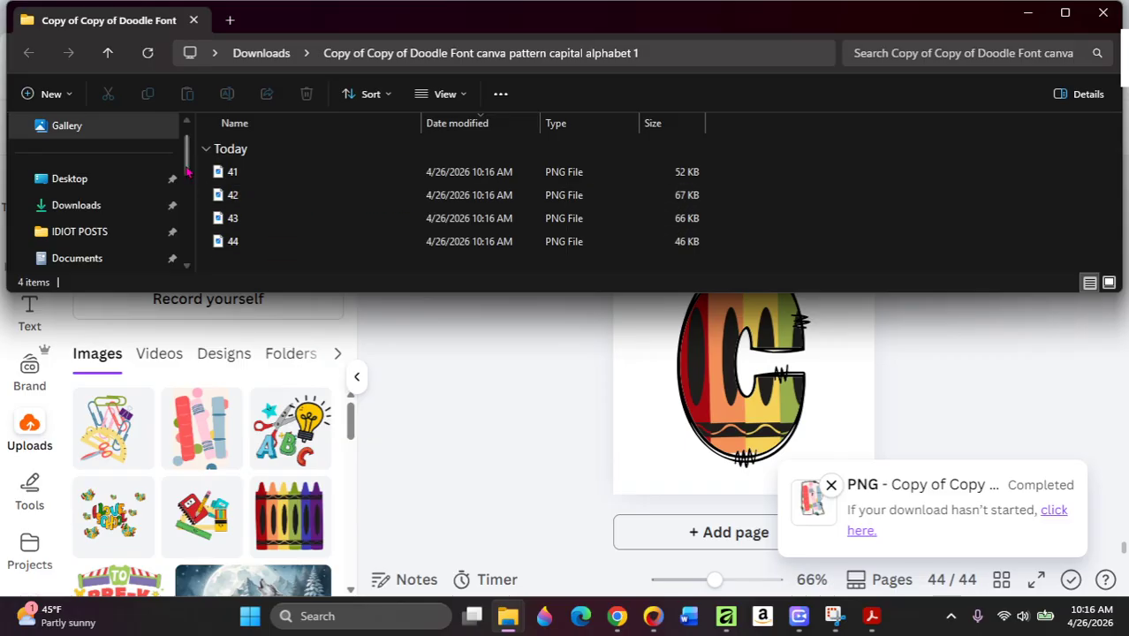
# Select the extracted PNG files 41 to 44 and upload them to the Canva image uploads.
pyautogui.hotkey('ctrl', 'a')
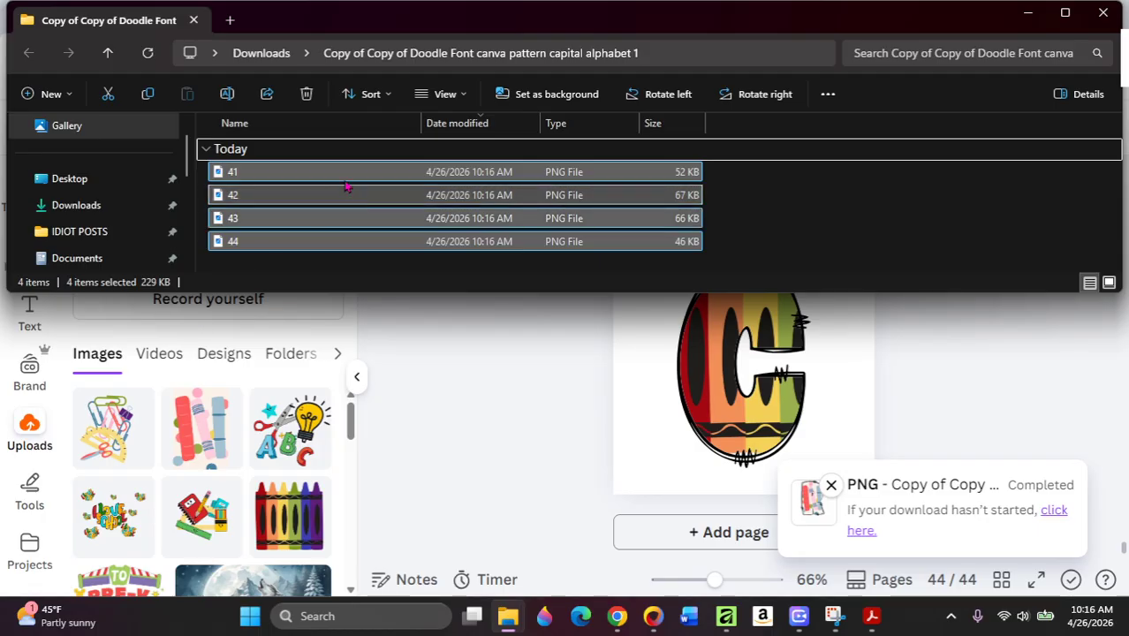
pyautogui.moveTo(804, 19); pyautogui.dragTo(862, 26)
pyautogui.click(914, 227)
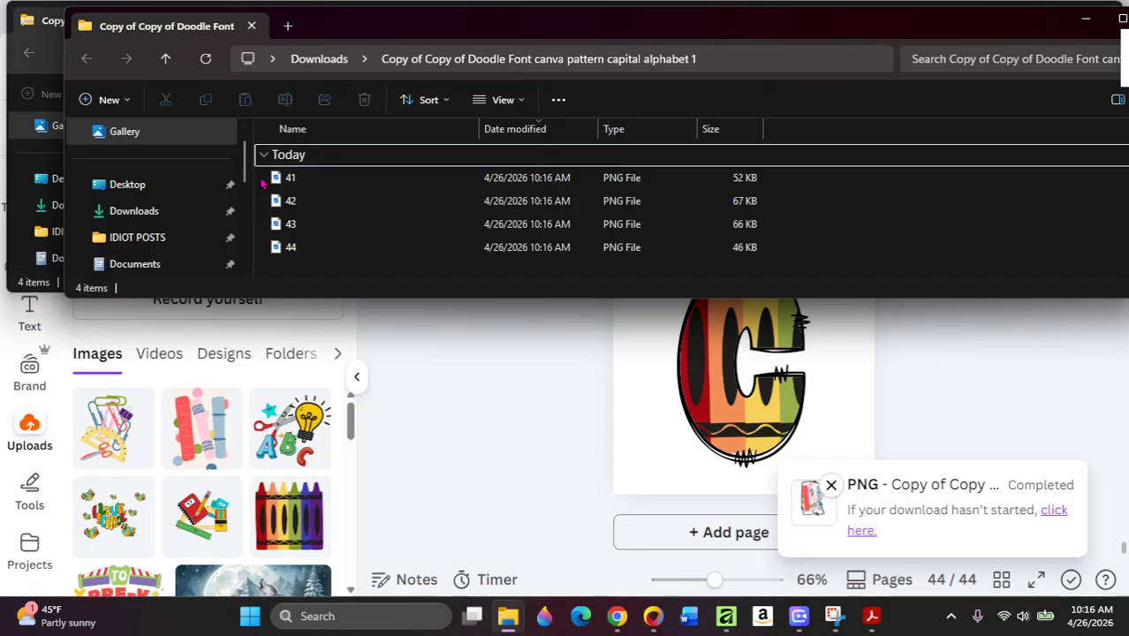
pyautogui.moveTo(262, 181); pyautogui.dragTo(160, 416)
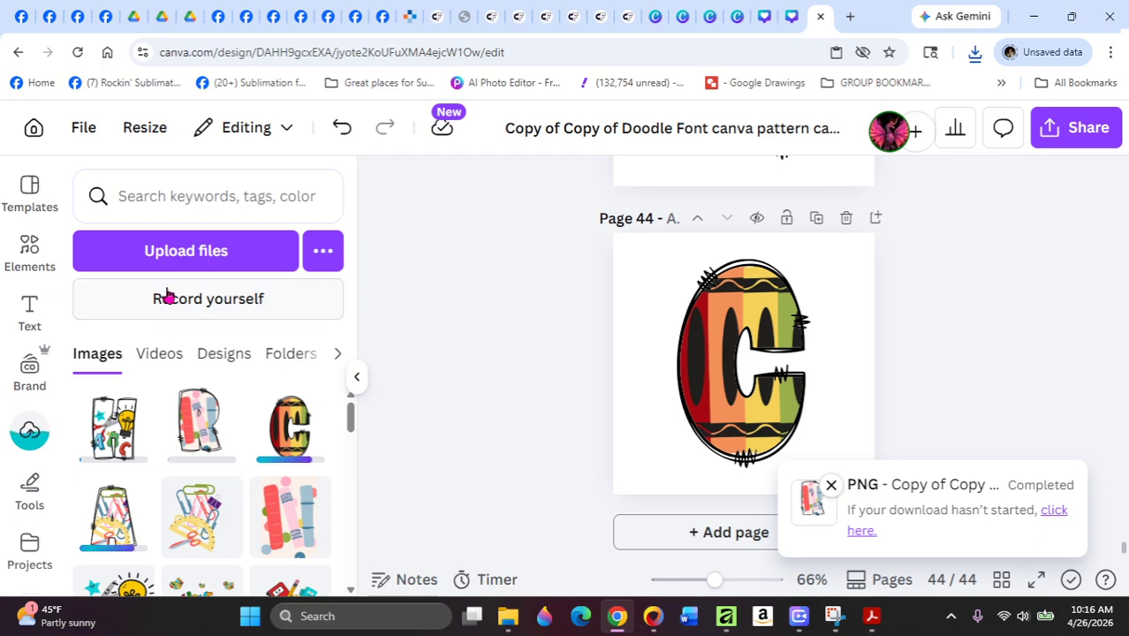
# Switch to the browser tab with Canva's custom size choices and create a new 12 × 12 in design.
pyautogui.click(717, 23)
pyautogui.click(688, 27)
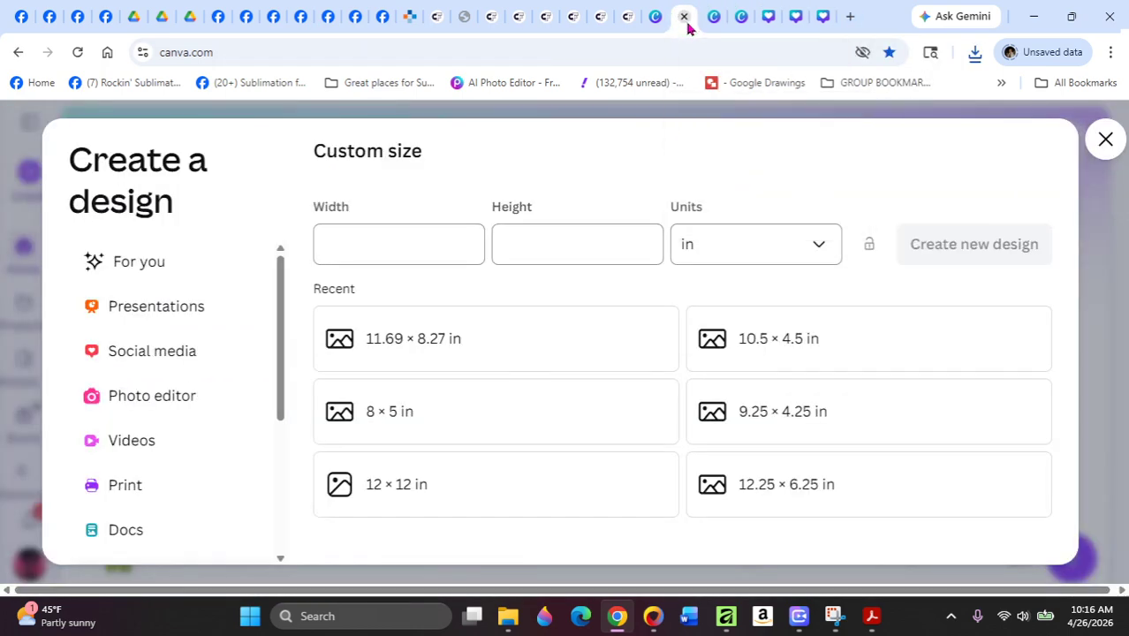
pyautogui.click(459, 506)
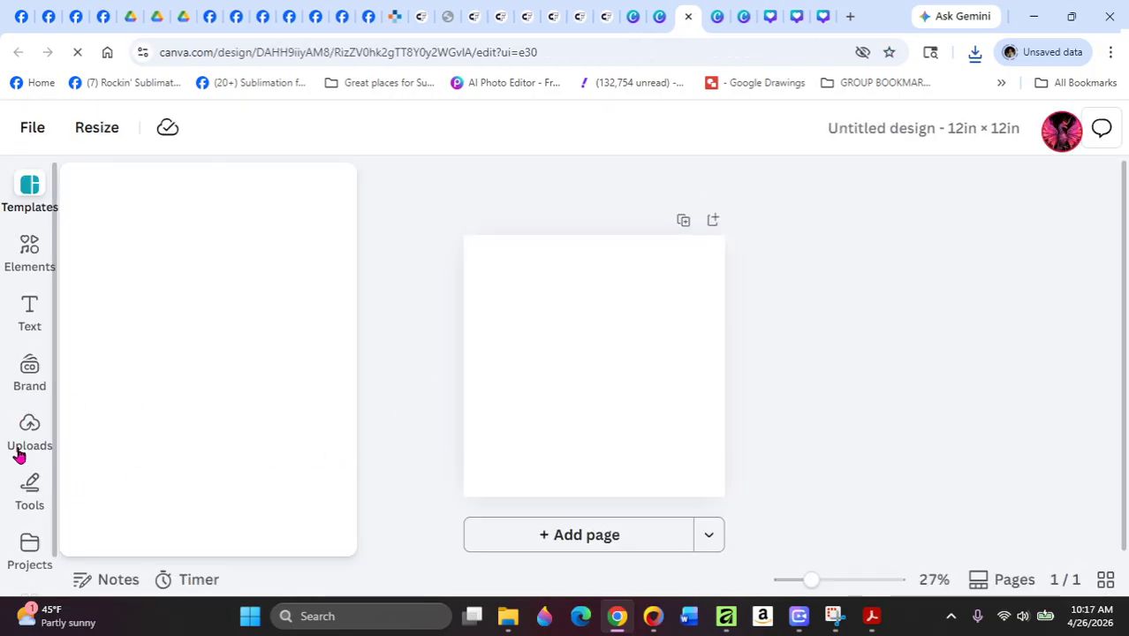
# Place the uploaded crayon letter C on the blank page, crop its empty margins, and move it toward the page's left side.
pyautogui.click(24, 451)
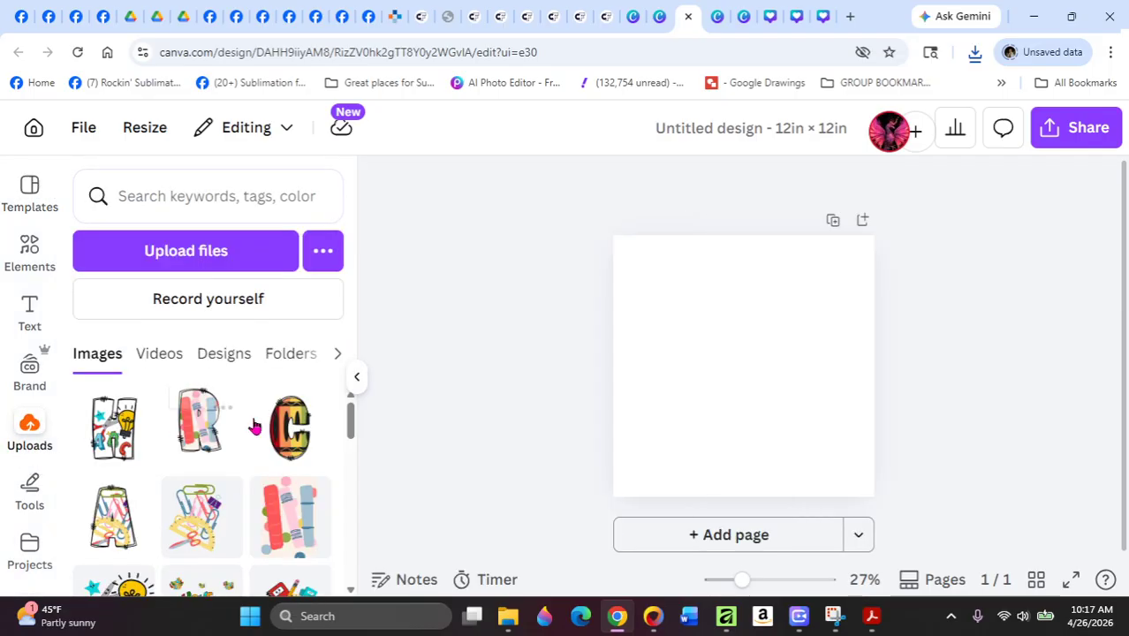
pyautogui.moveTo(290, 428); pyautogui.dragTo(739, 427)
pyautogui.moveTo(671, 358); pyautogui.dragTo(700, 363)
pyautogui.moveTo(815, 360); pyautogui.dragTo(783, 359)
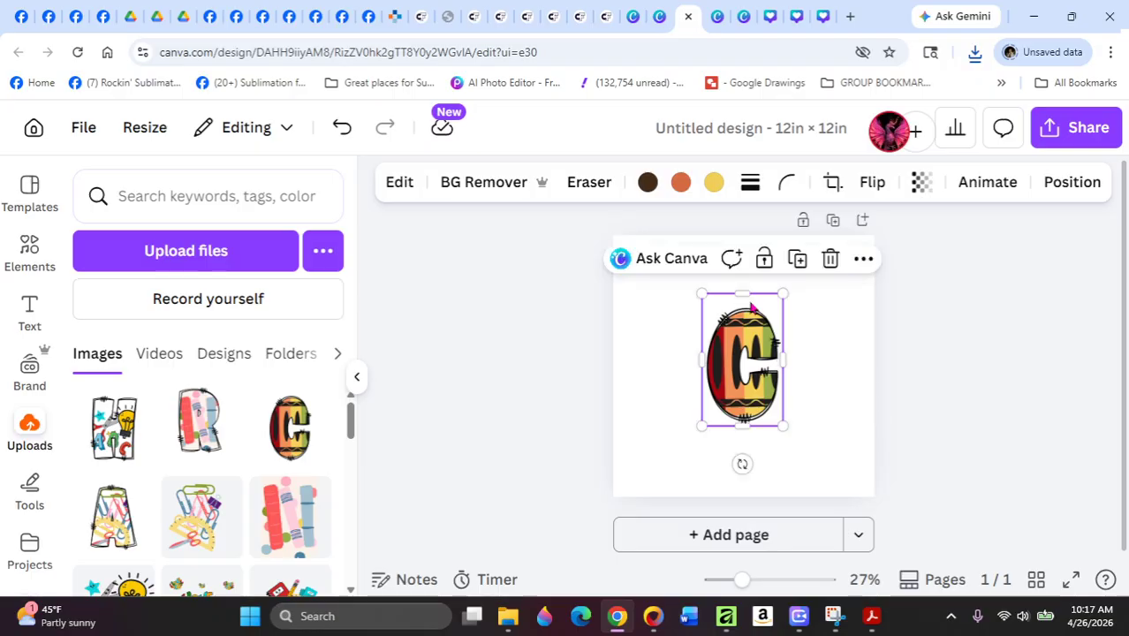
pyautogui.moveTo(744, 294); pyautogui.dragTo(744, 297)
pyautogui.moveTo(746, 360); pyautogui.dragTo(684, 355)
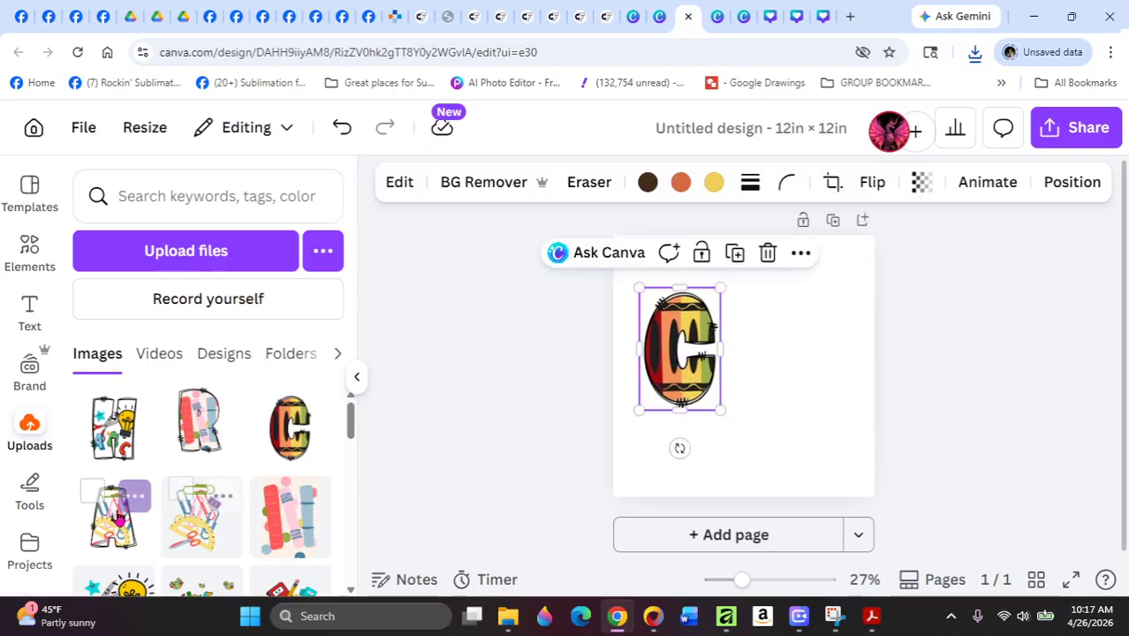
# Place the uploaded letter H on the page, crop its empty margins on all sides, and move it beside the crayon C.
pyautogui.click(108, 436)
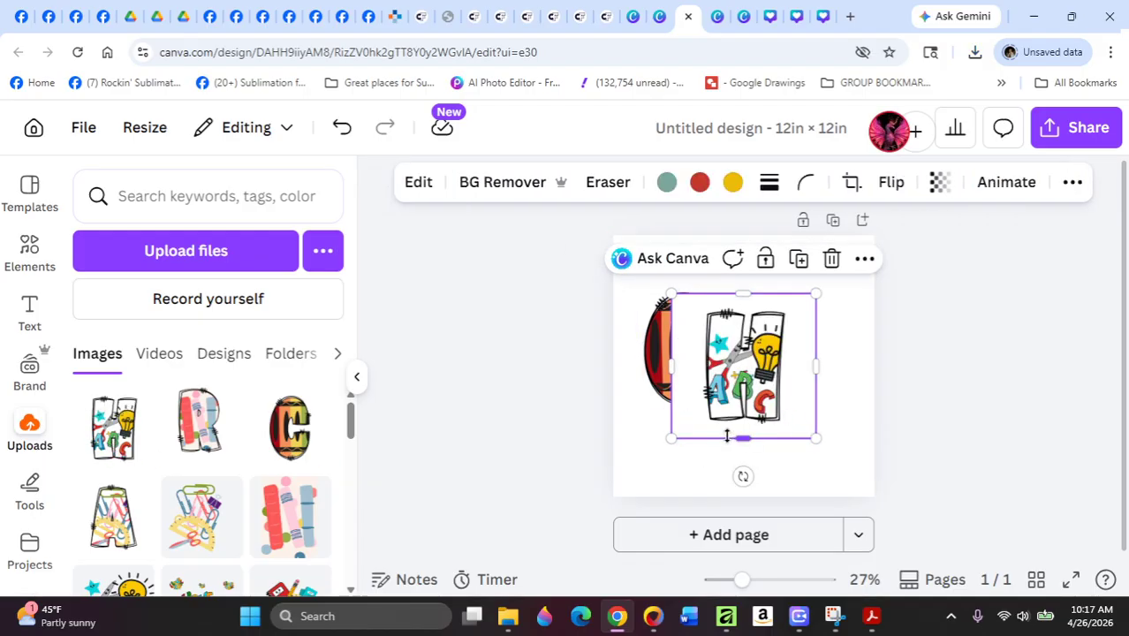
pyautogui.moveTo(743, 437); pyautogui.dragTo(740, 424)
pyautogui.moveTo(672, 361); pyautogui.dragTo(704, 361)
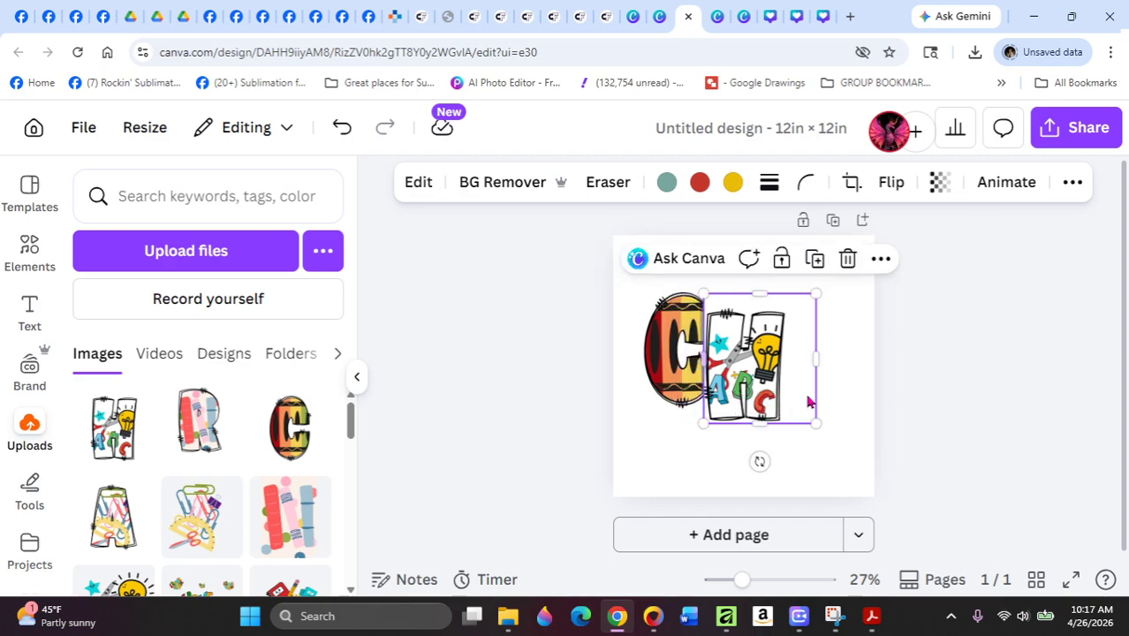
pyautogui.moveTo(817, 361); pyautogui.dragTo(786, 361)
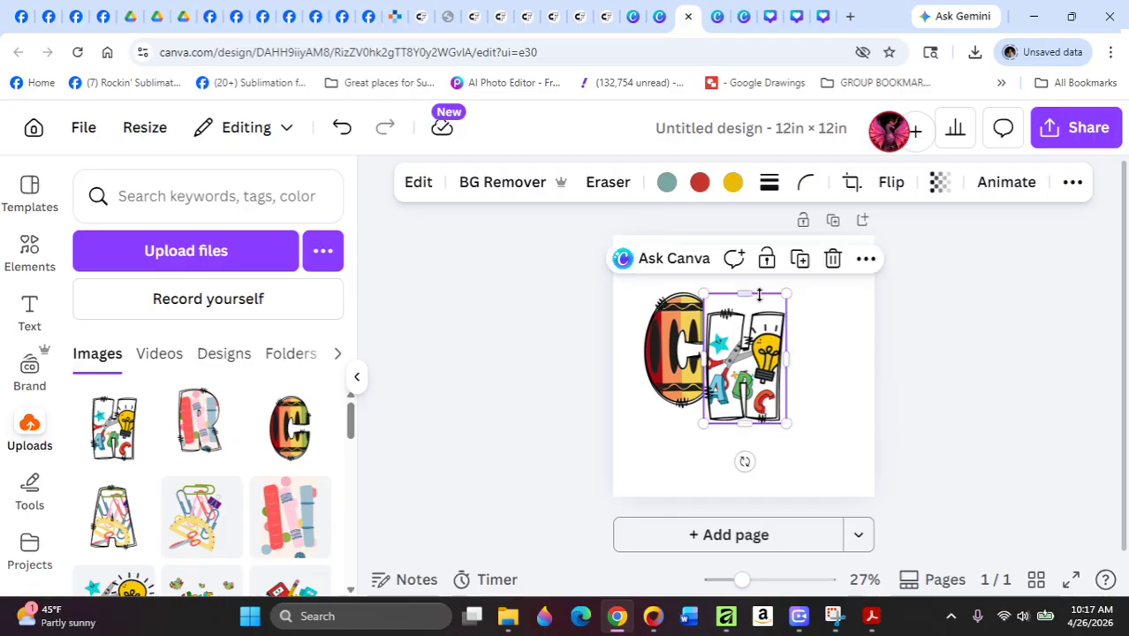
pyautogui.moveTo(750, 293); pyautogui.dragTo(757, 308)
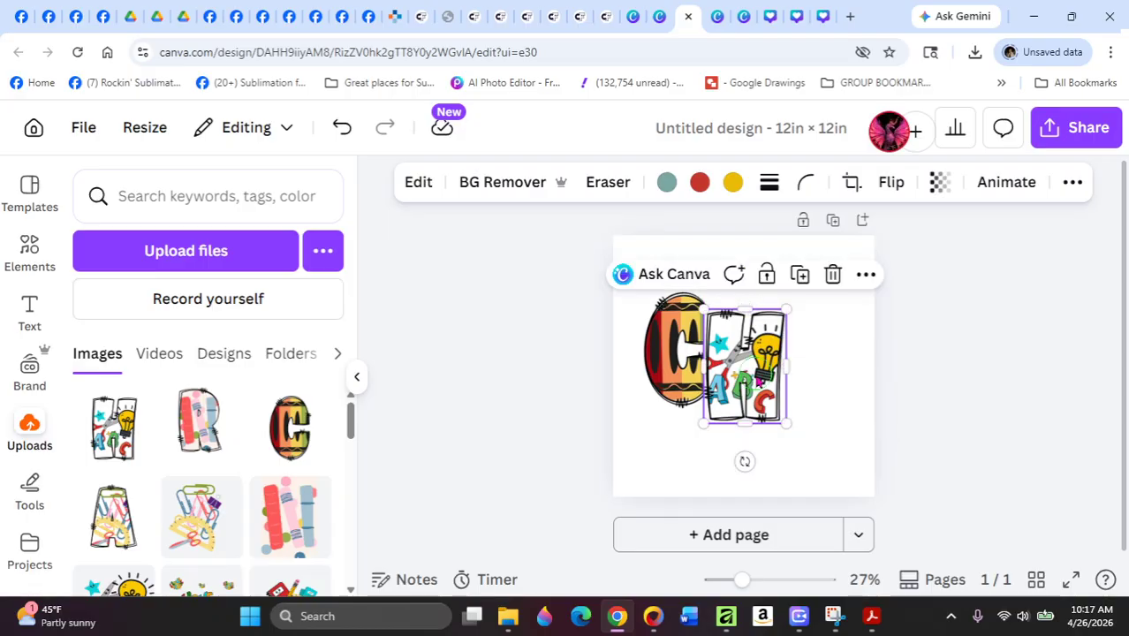
pyautogui.moveTo(756, 372); pyautogui.dragTo(761, 360)
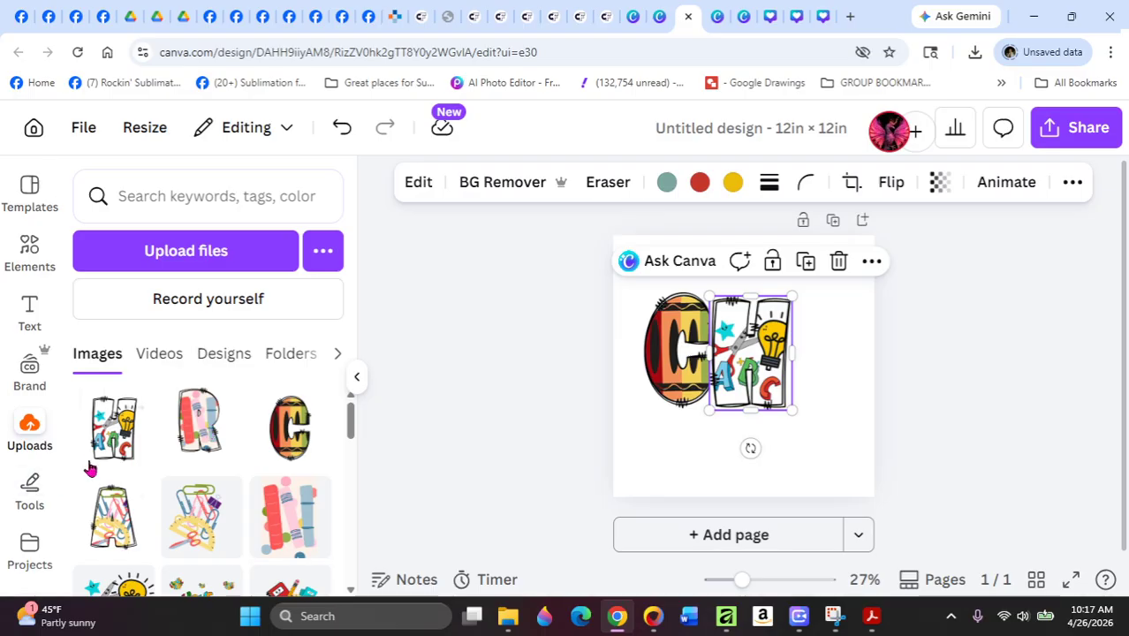
# Place the uploaded letter A on the page and crop the empty margin on its left side.
pyautogui.click(134, 521)
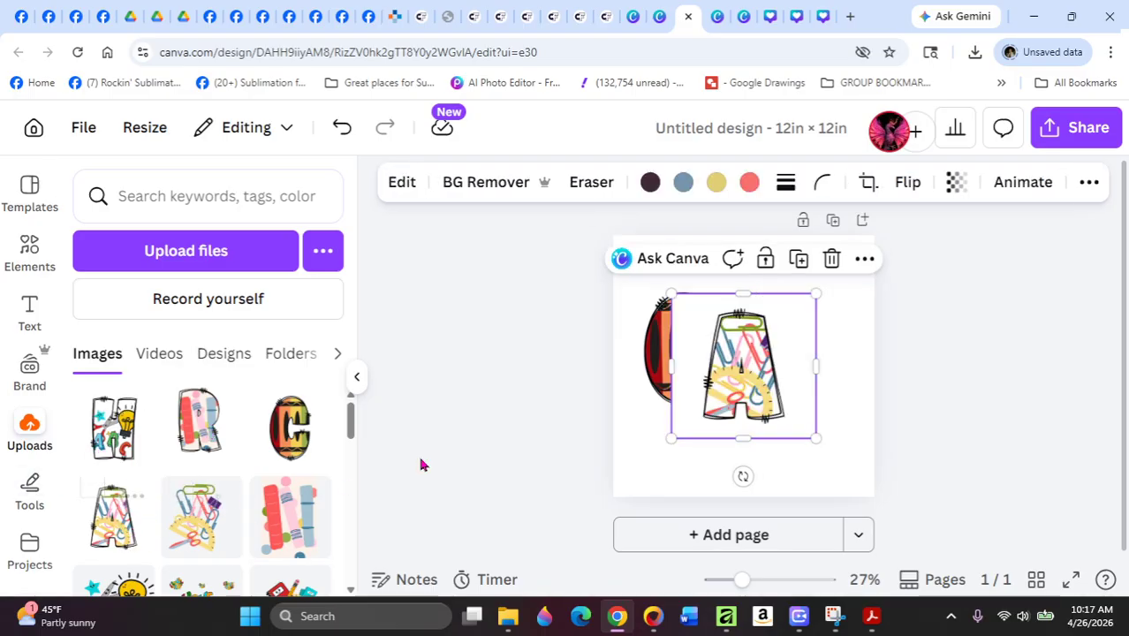
pyautogui.moveTo(671, 372); pyautogui.dragTo(700, 366)
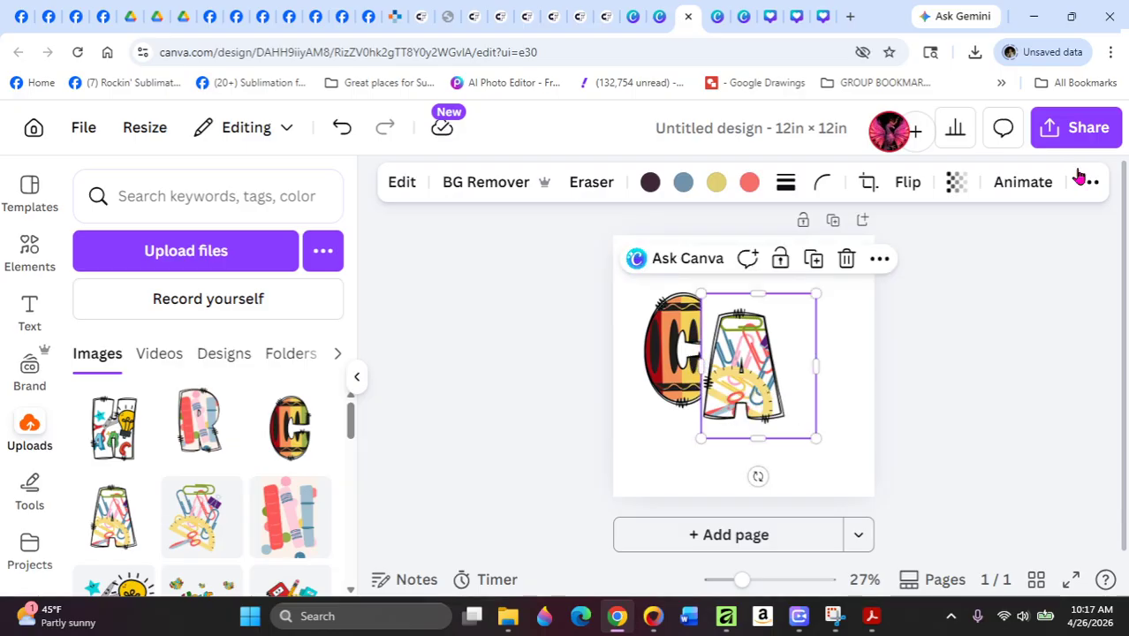
pyautogui.moveTo(1127, 73)
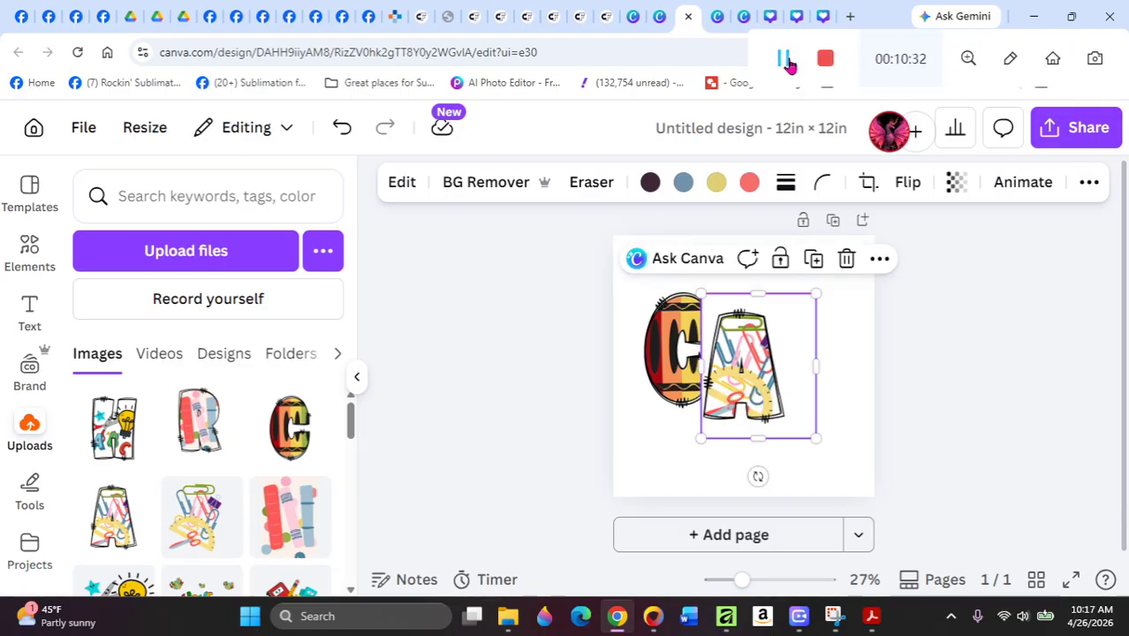
pyautogui.click(785, 59)
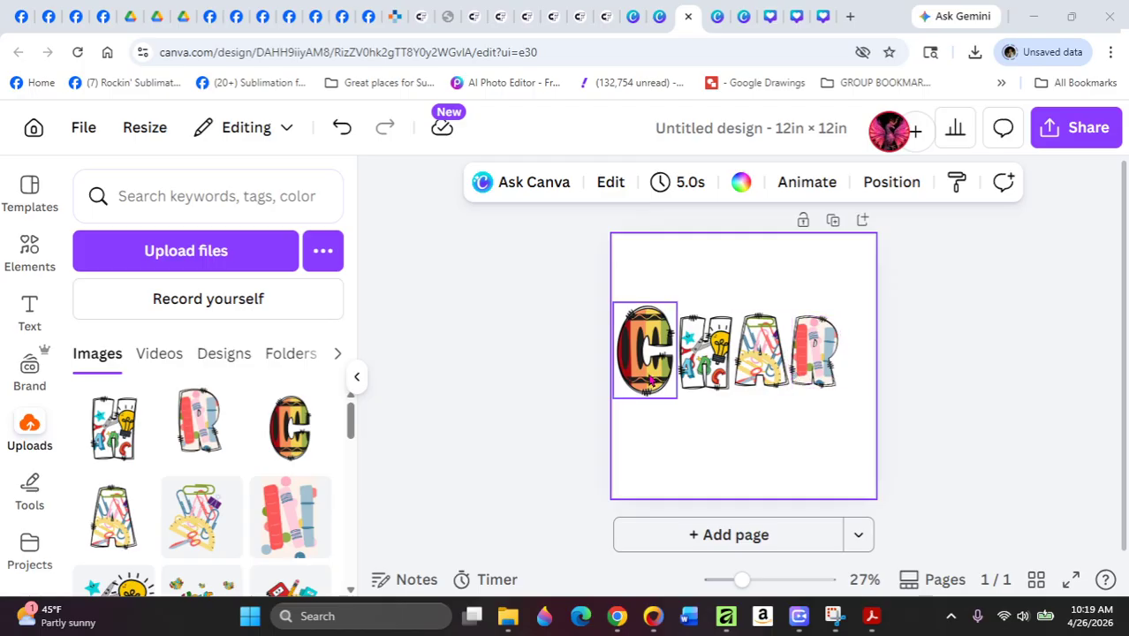
# Shift the crayon C and the tilted letter R slightly to the right to adjust the spacing of the four letters.
pyautogui.moveTo(649, 380); pyautogui.dragTo(711, 378)
pyautogui.click(820, 376)
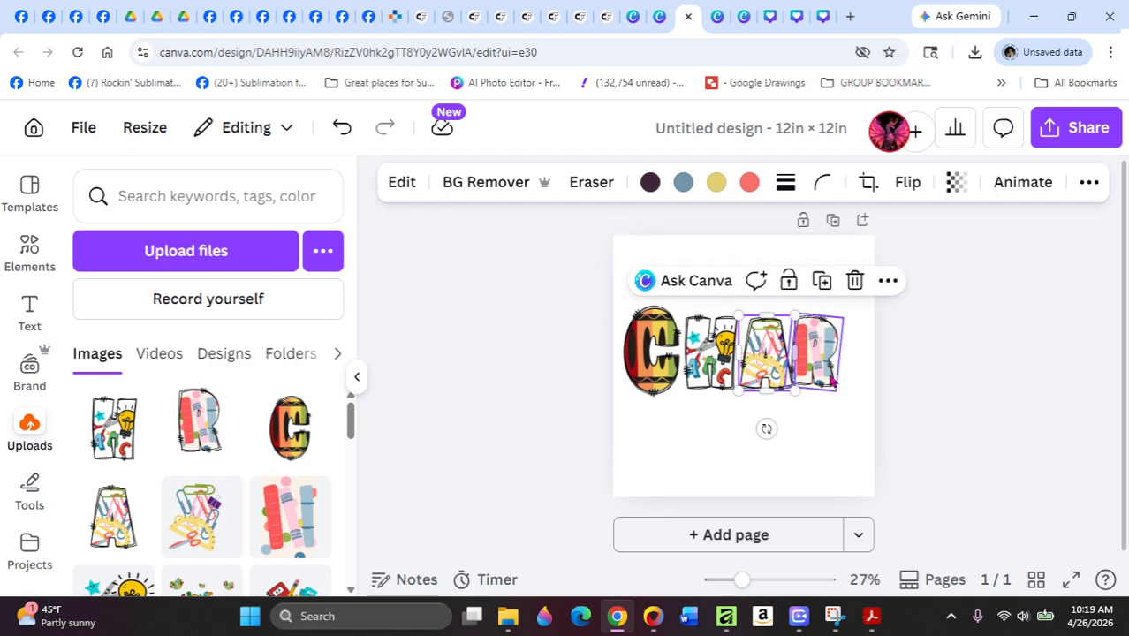
pyautogui.moveTo(821, 375); pyautogui.dragTo(827, 378)
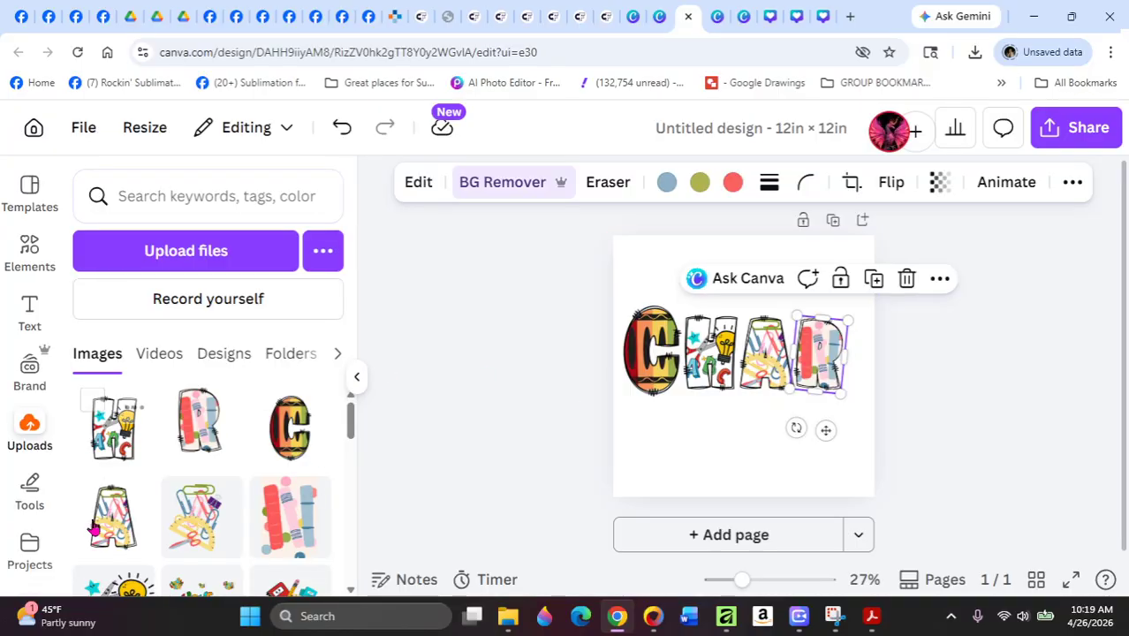
# Look through the uploads and open design tabs, and switch to the tab with the doodle alphabet frames search.
pyautogui.scroll(-3, 212, 480)
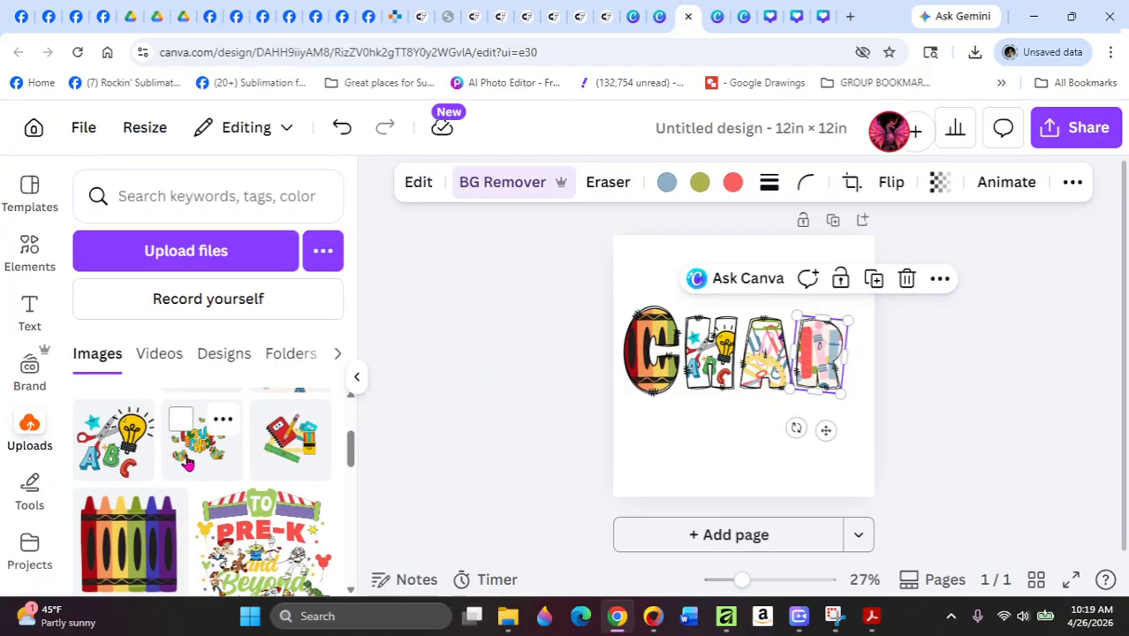
pyautogui.scroll(-5, 187, 466)
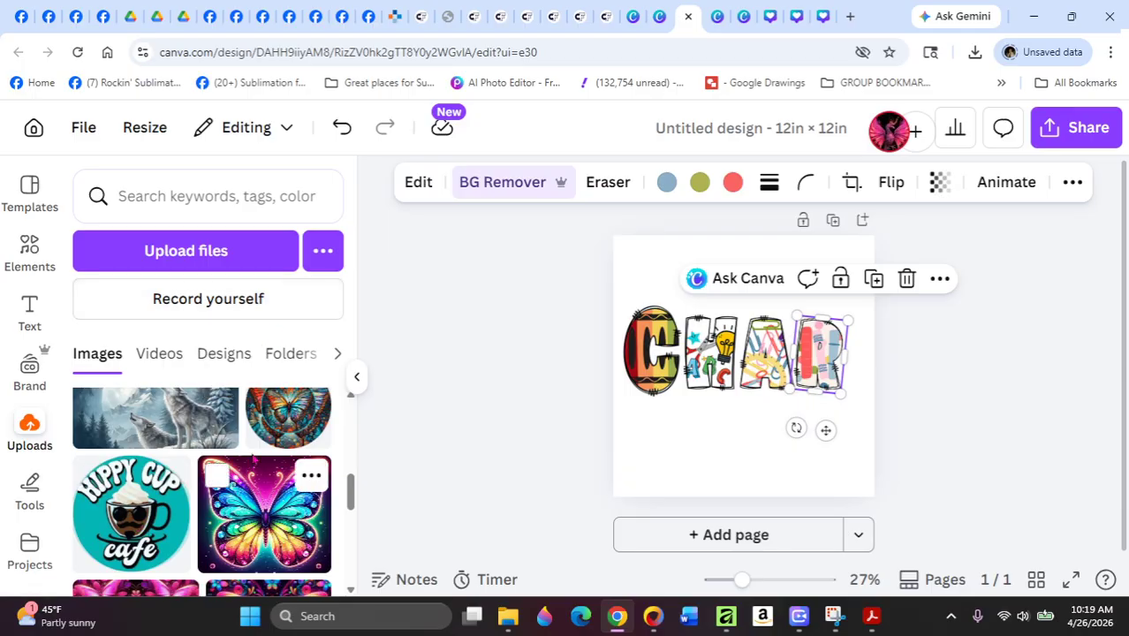
pyautogui.click(717, 17)
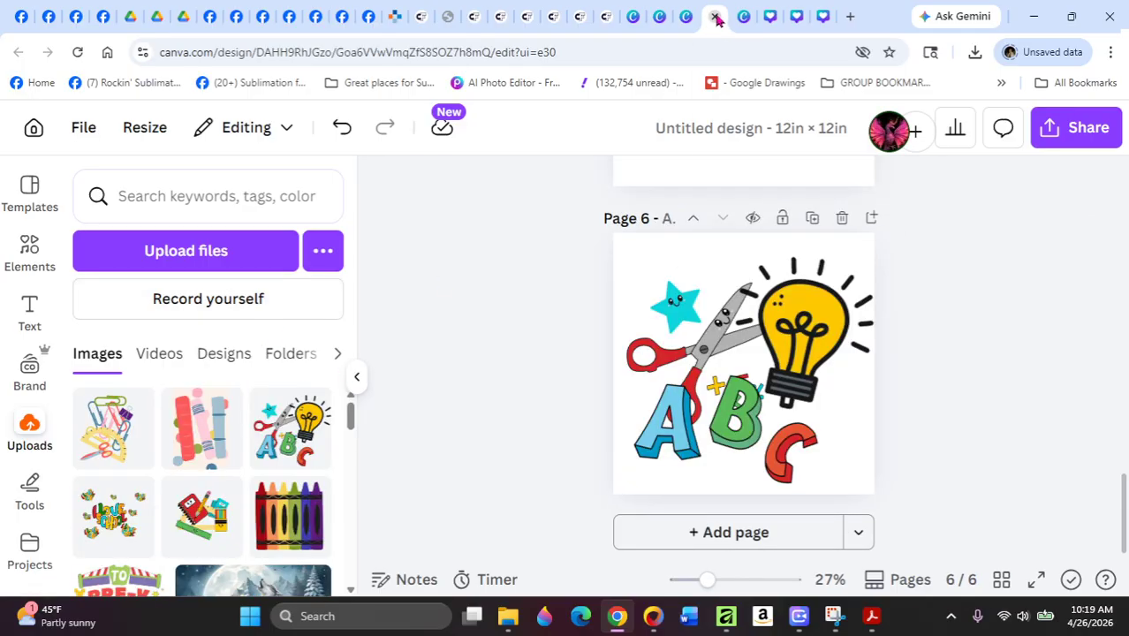
pyautogui.click(742, 17)
pyautogui.click(638, 16)
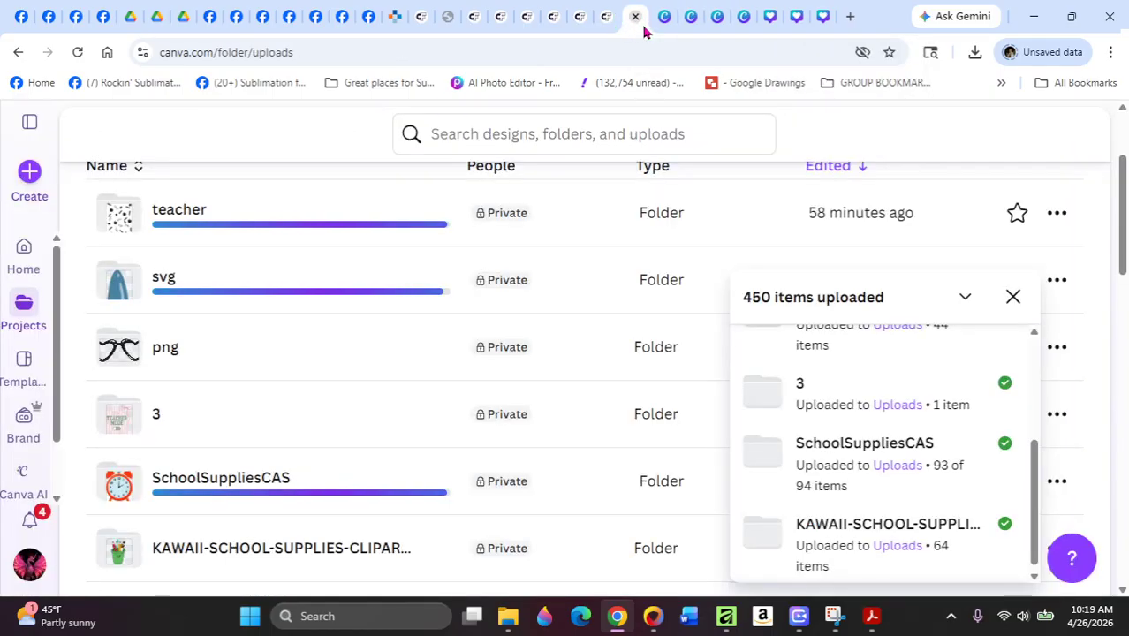
pyautogui.click(663, 17)
pyautogui.click(691, 18)
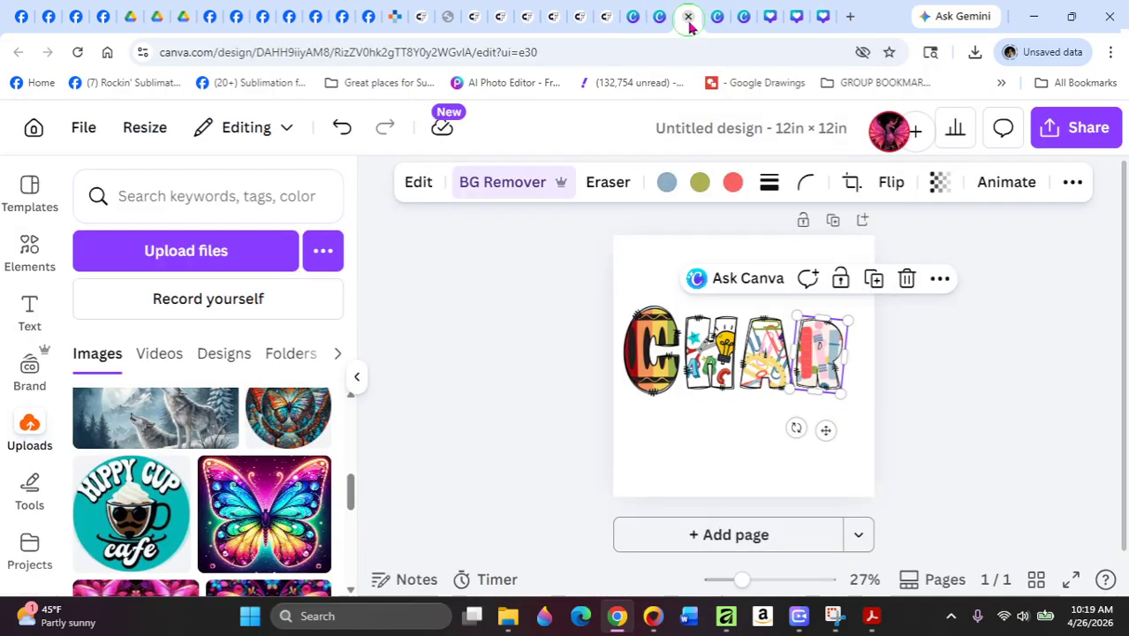
pyautogui.click(717, 19)
pyautogui.click(743, 27)
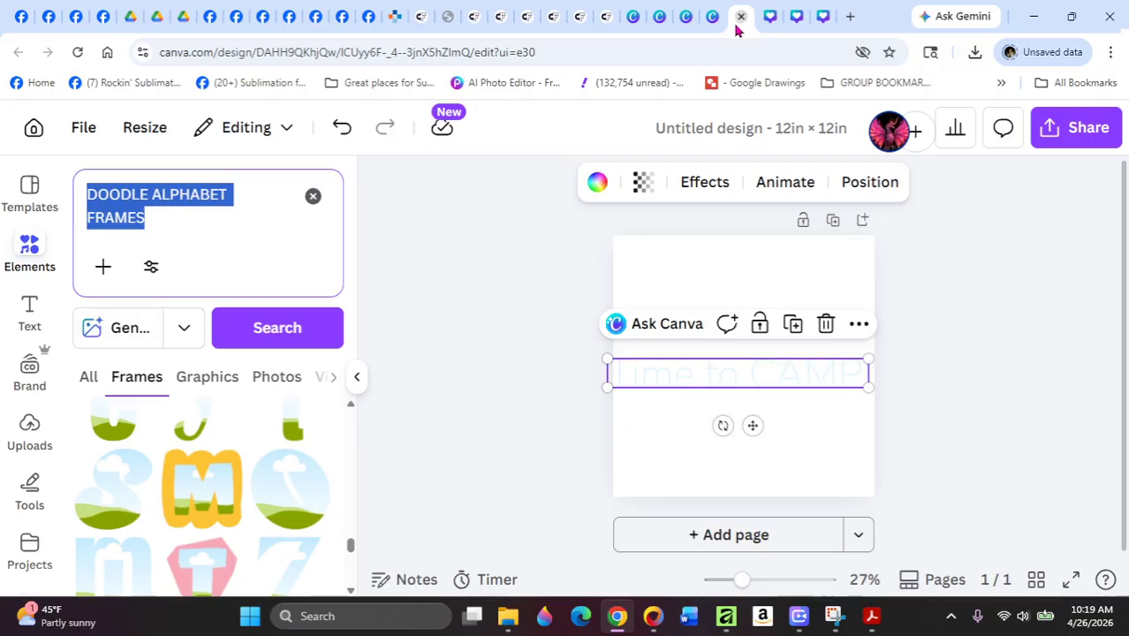
# Open the Copy of Copy of Doodle Font design from the projects and apply its letter E page to the current page.
pyautogui.click(29, 545)
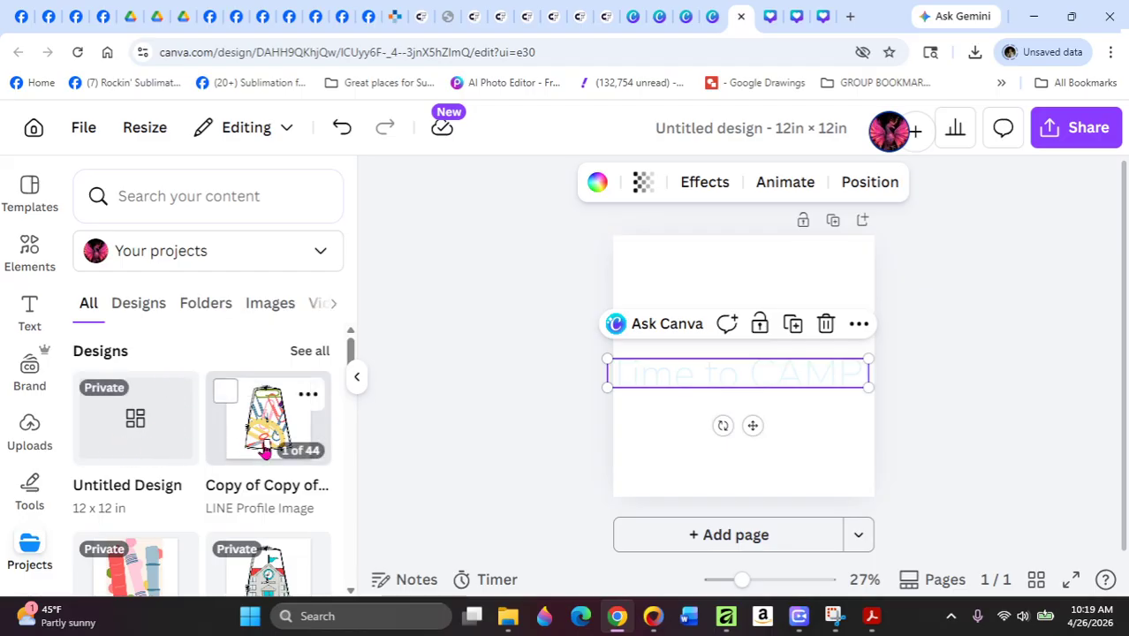
pyautogui.click(263, 446)
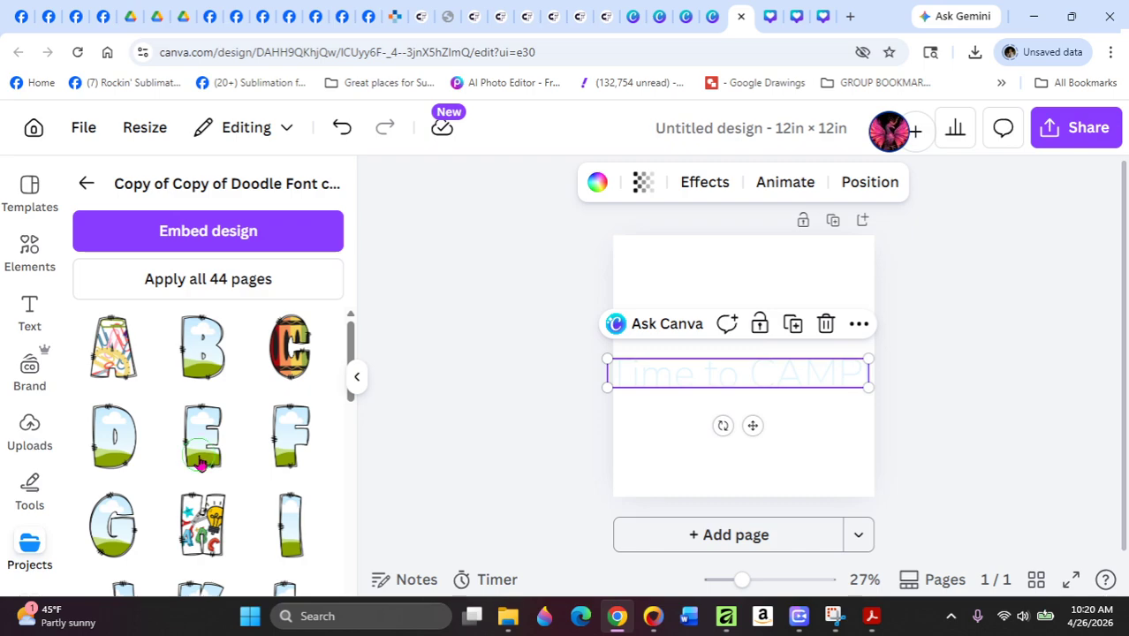
pyautogui.click(201, 460)
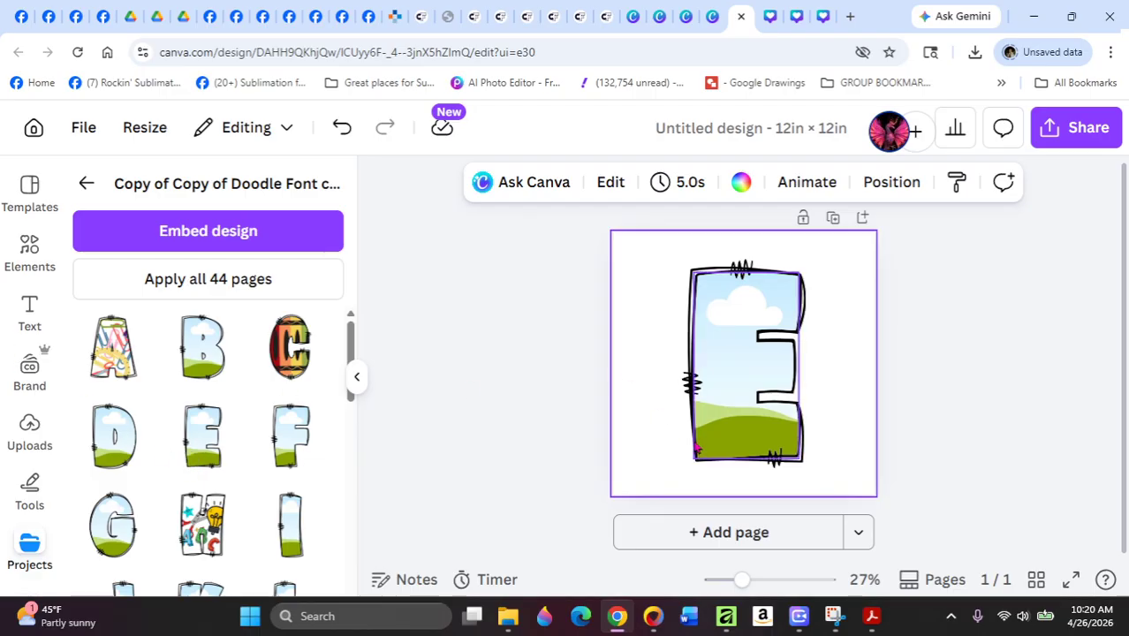
# Fill the letter E frame with the uploaded image of a butterfly under a rainbow.
pyautogui.click(26, 426)
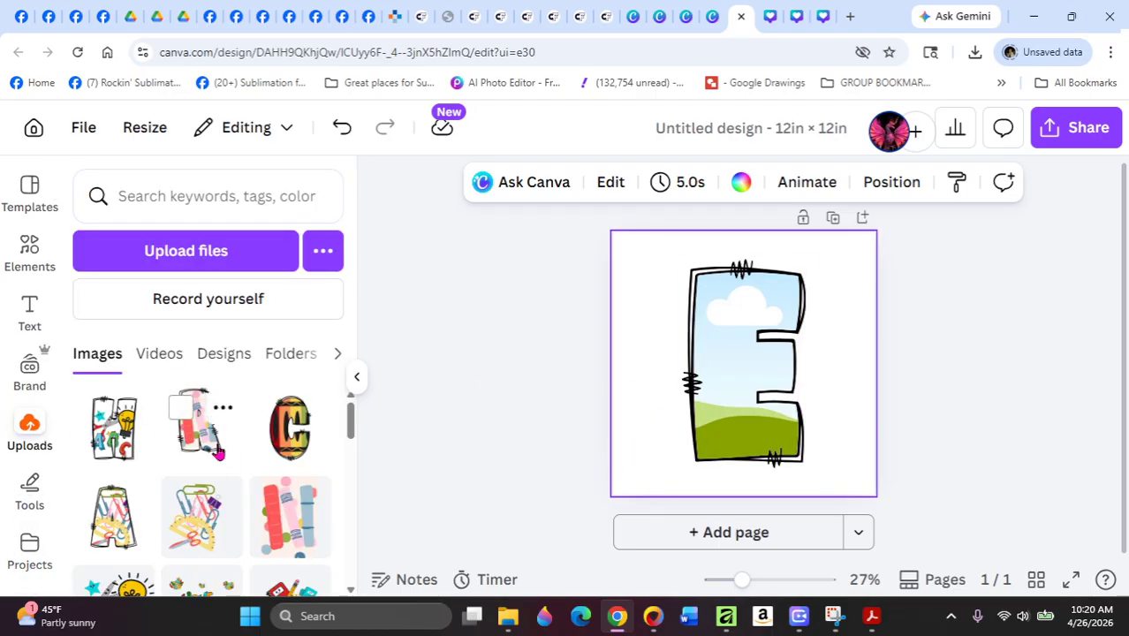
pyautogui.scroll(-5, 194, 457)
pyautogui.scroll(-5, 185, 464)
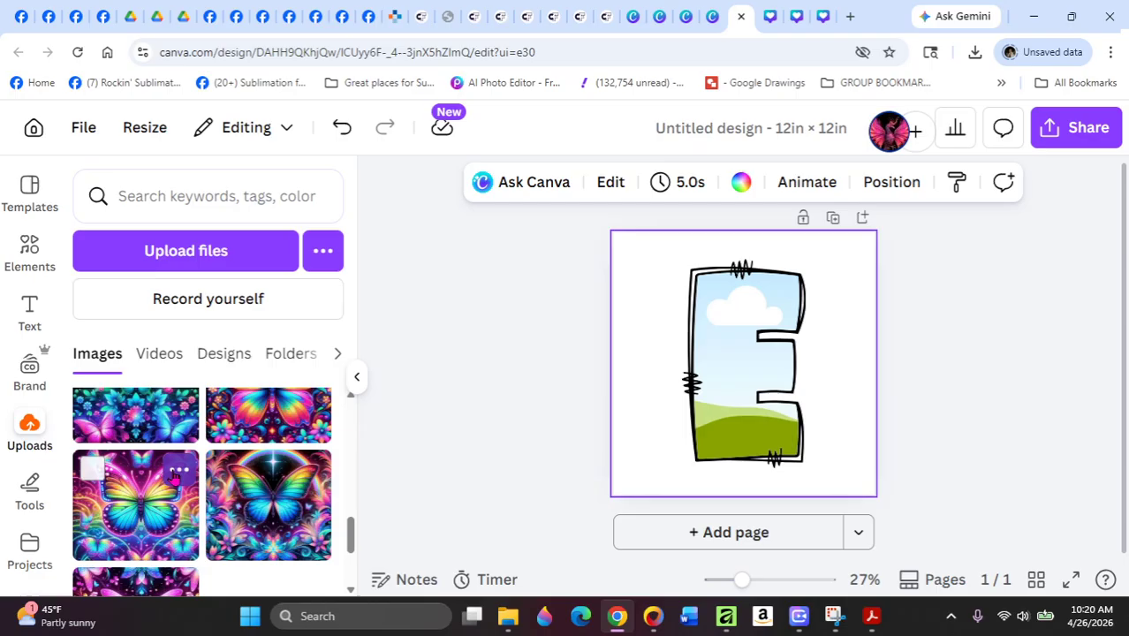
pyautogui.click(270, 510)
pyautogui.moveTo(780, 387); pyautogui.dragTo(785, 437)
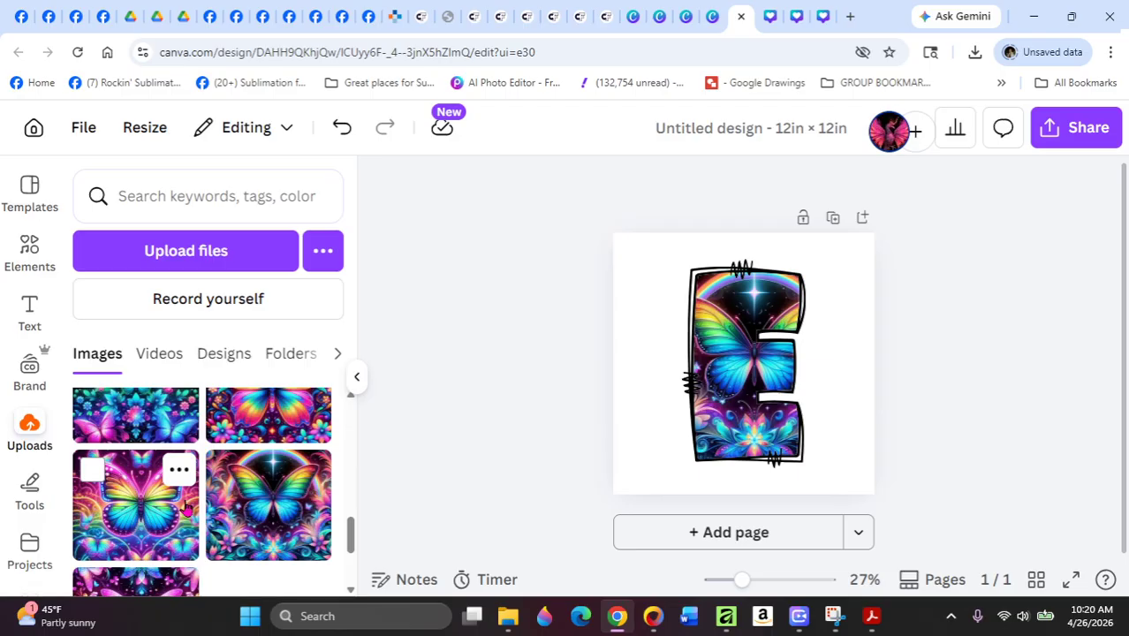
# Review the remaining letters, numbers and symbols in the doodle font project and select the image inside the letter E.
pyautogui.click(30, 543)
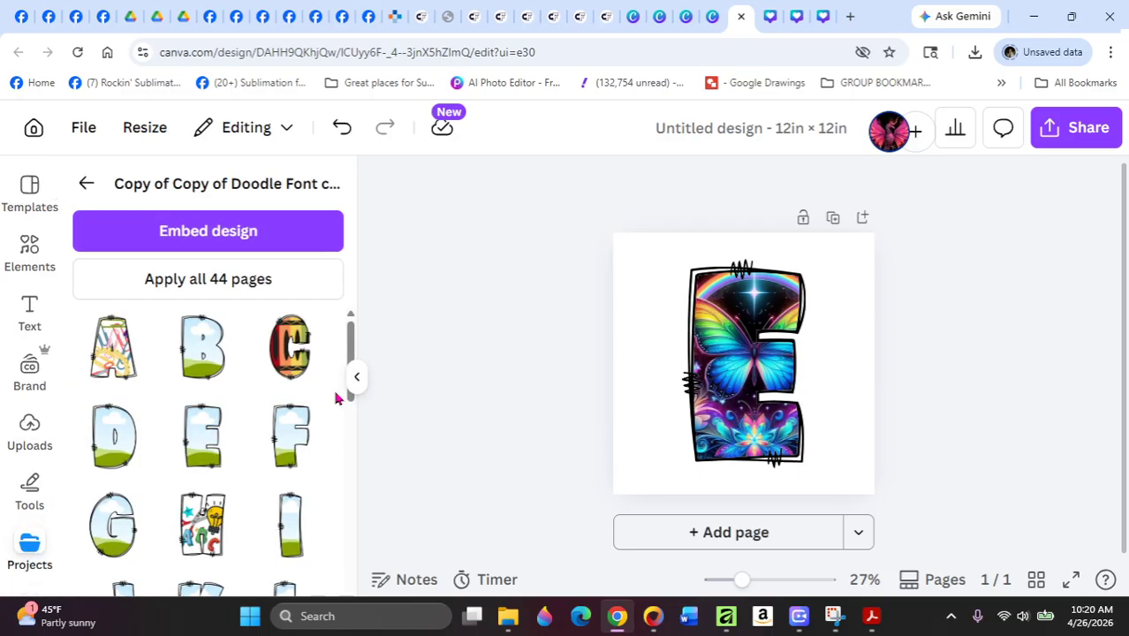
pyautogui.scroll(-8, 226, 537)
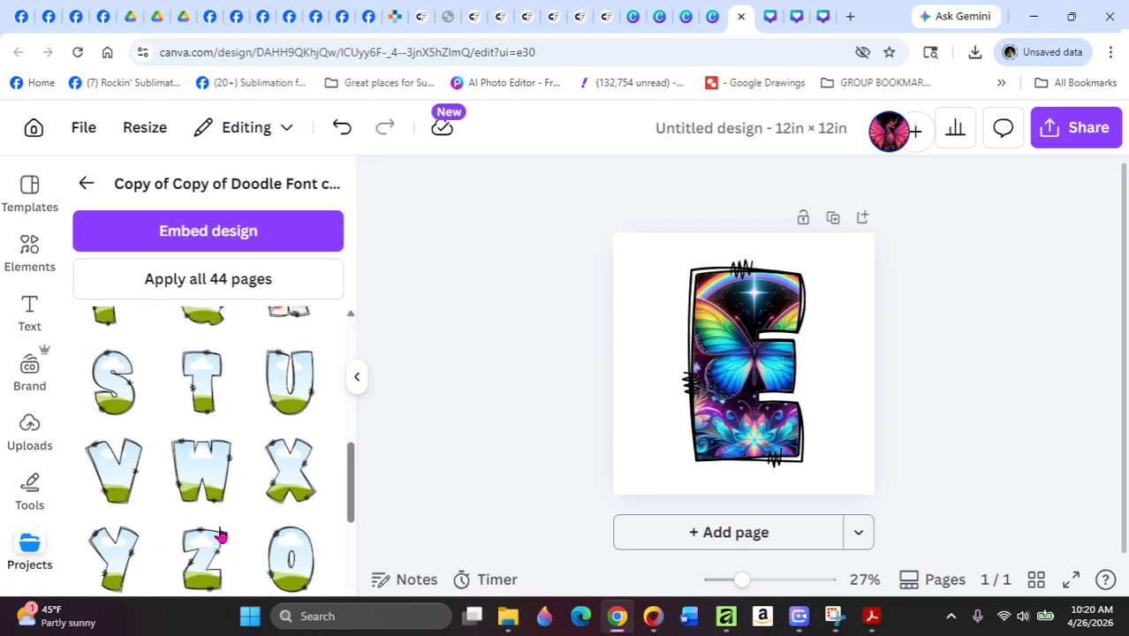
pyautogui.scroll(-4, 216, 536)
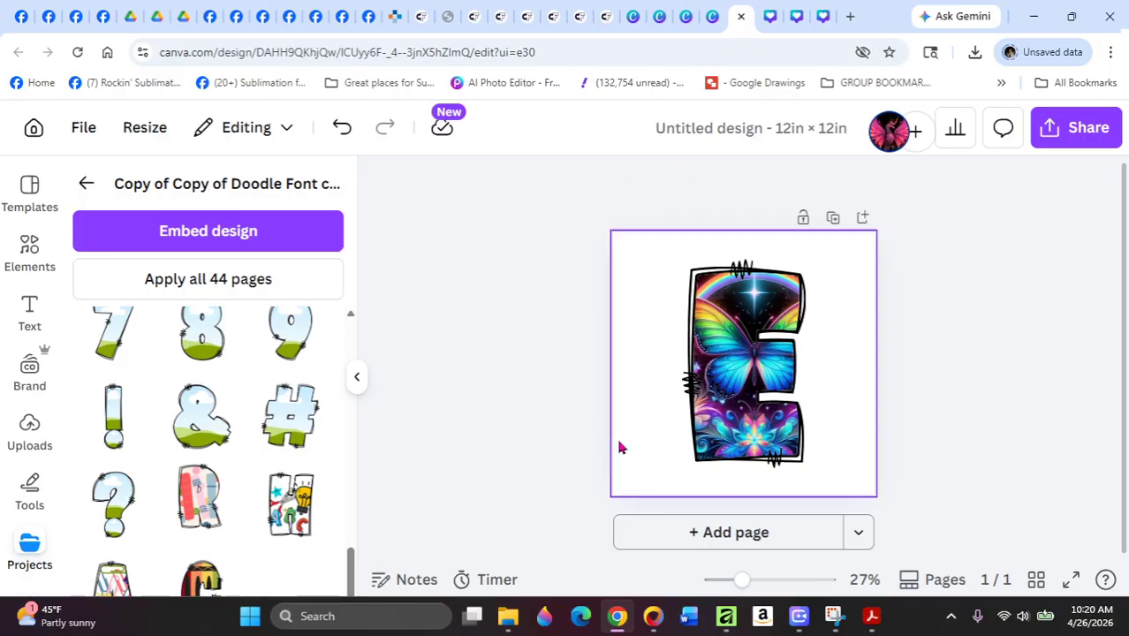
pyautogui.click(805, 472)
pyautogui.moveTo(806, 473)
pyautogui.mouseDown()
pyautogui.moveTo(789, 427)
pyautogui.moveTo(800, 460)
pyautogui.moveTo(766, 475)
pyautogui.moveTo(790, 461)
pyautogui.mouseUp()
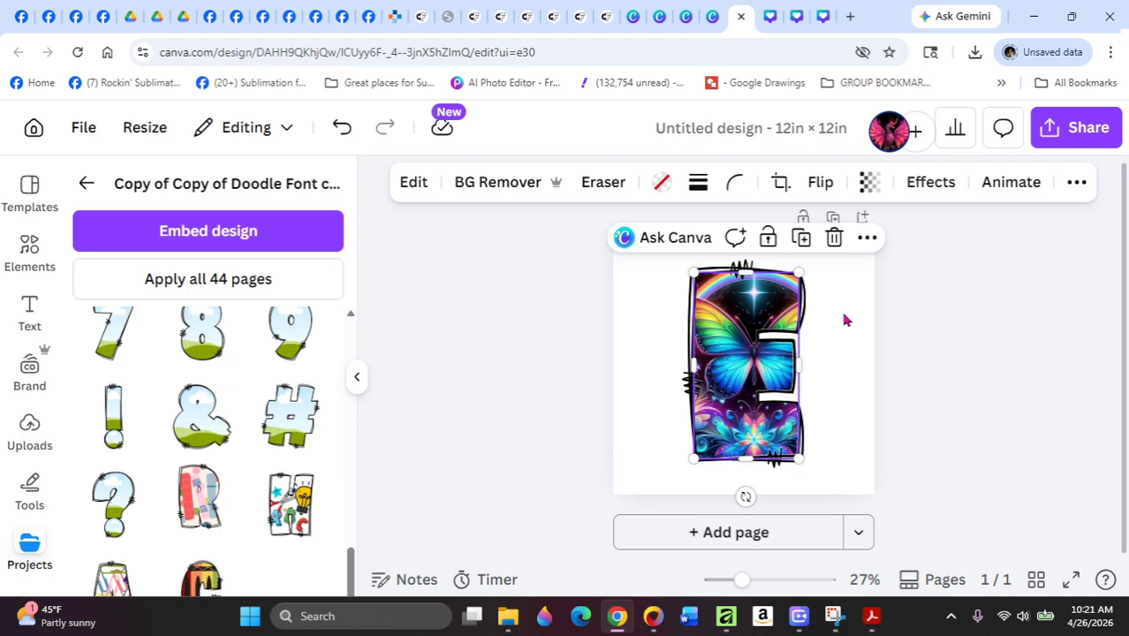
# Switch back to the browser tab with the four assembled school supply letters and clear the selection.
pyautogui.click(710, 19)
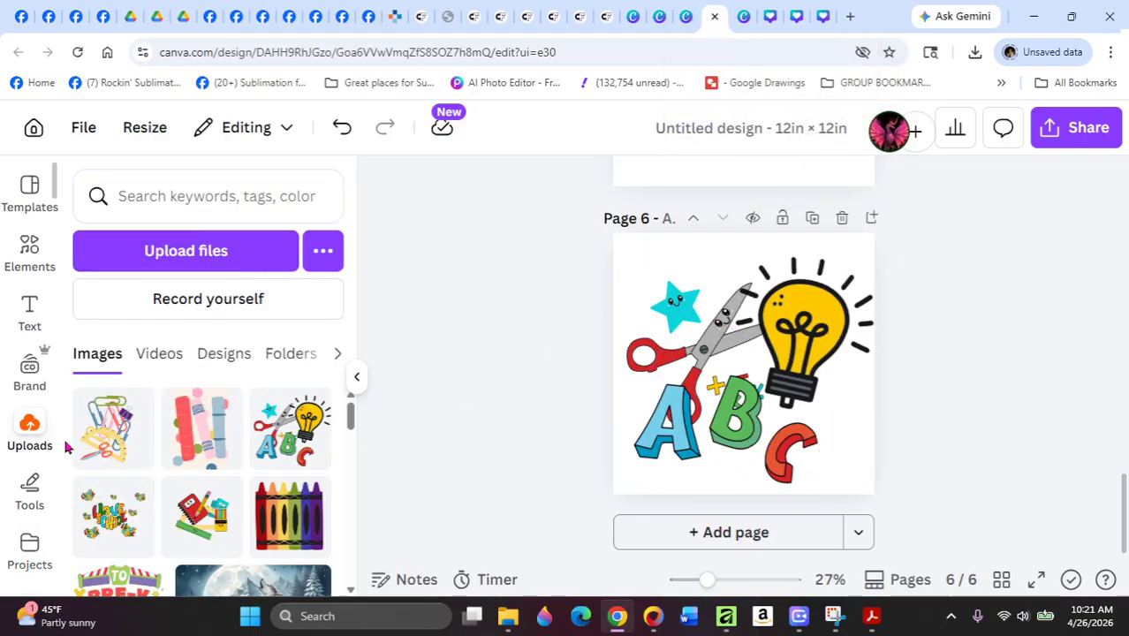
pyautogui.click(689, 22)
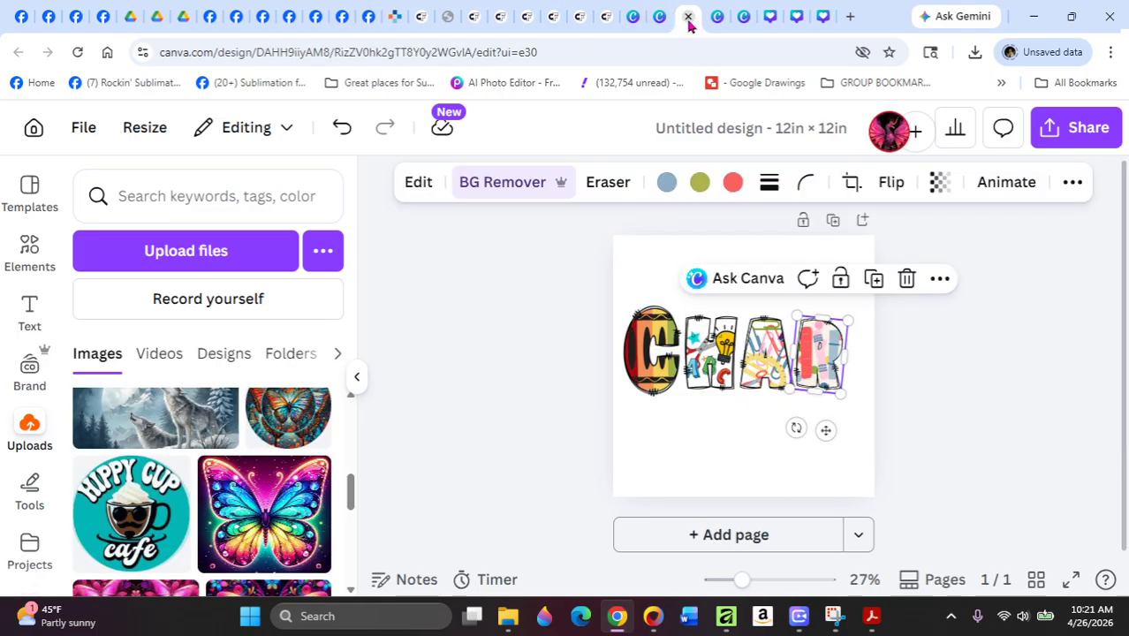
pyautogui.click(550, 325)
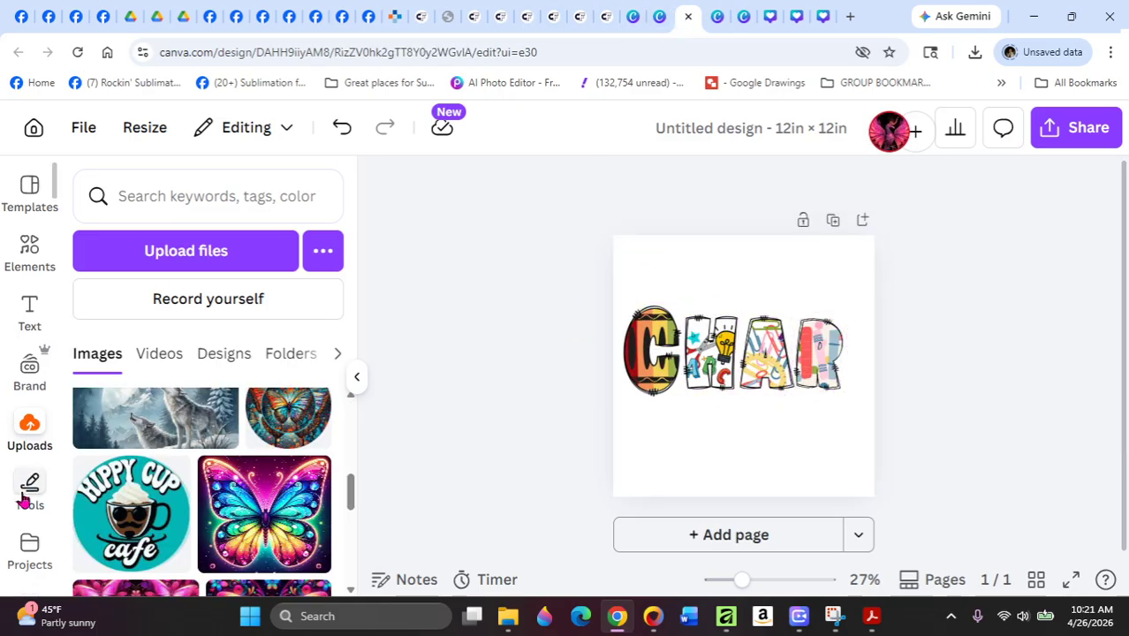
# Open the svg folder in the uploads and add its red alarm clock image to the page.
pyautogui.click(40, 433)
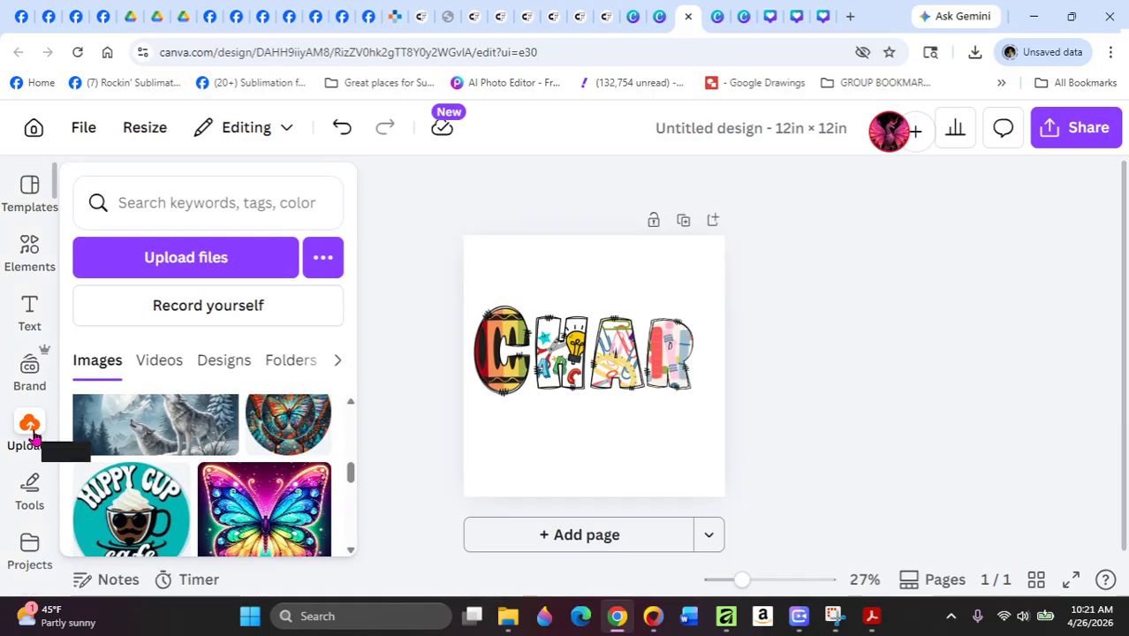
pyautogui.click(277, 370)
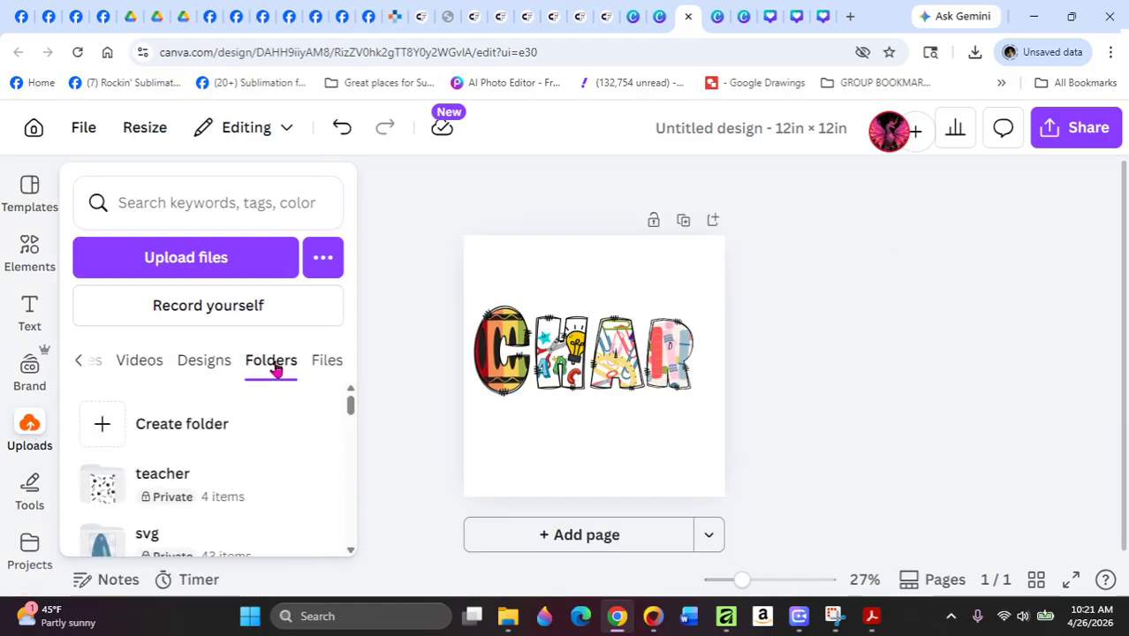
pyautogui.scroll(-1, 201, 495)
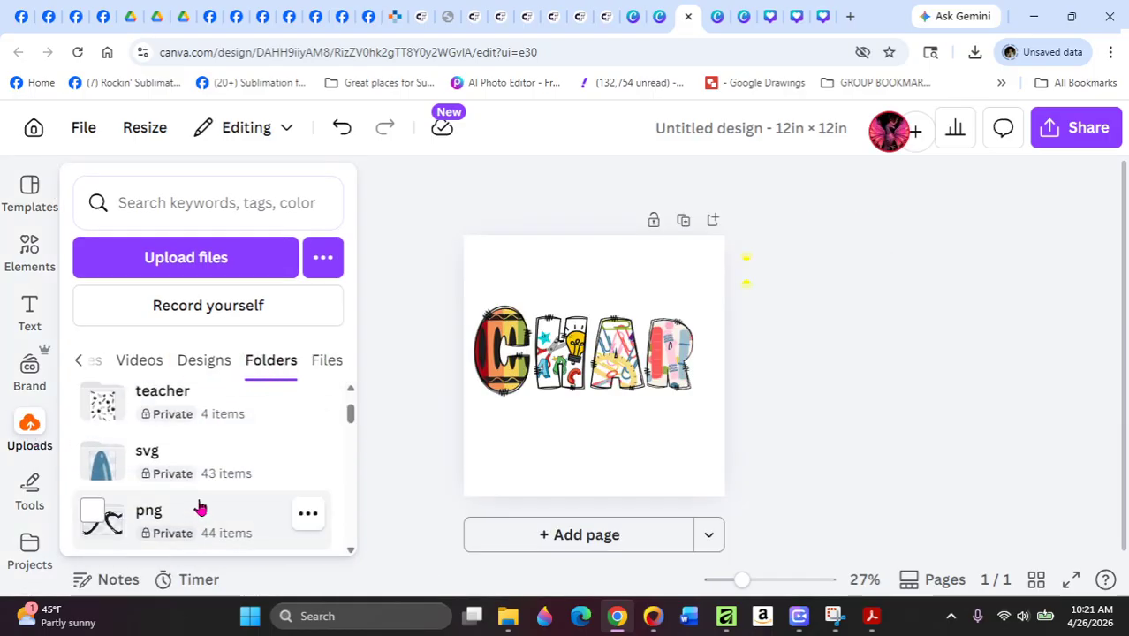
pyautogui.click(181, 475)
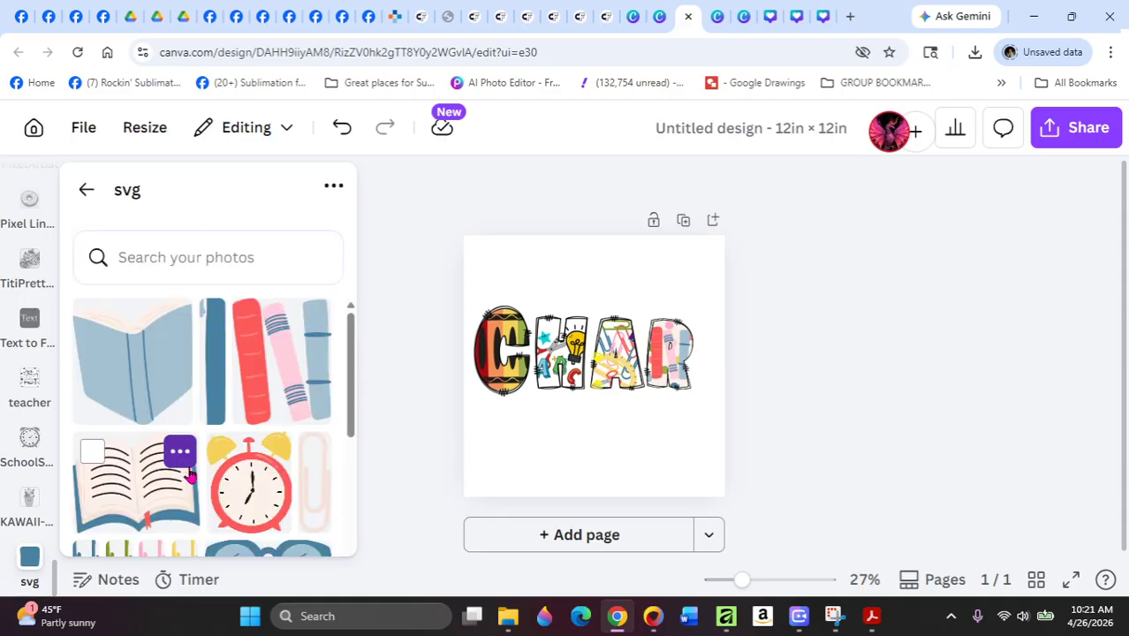
pyautogui.click(250, 510)
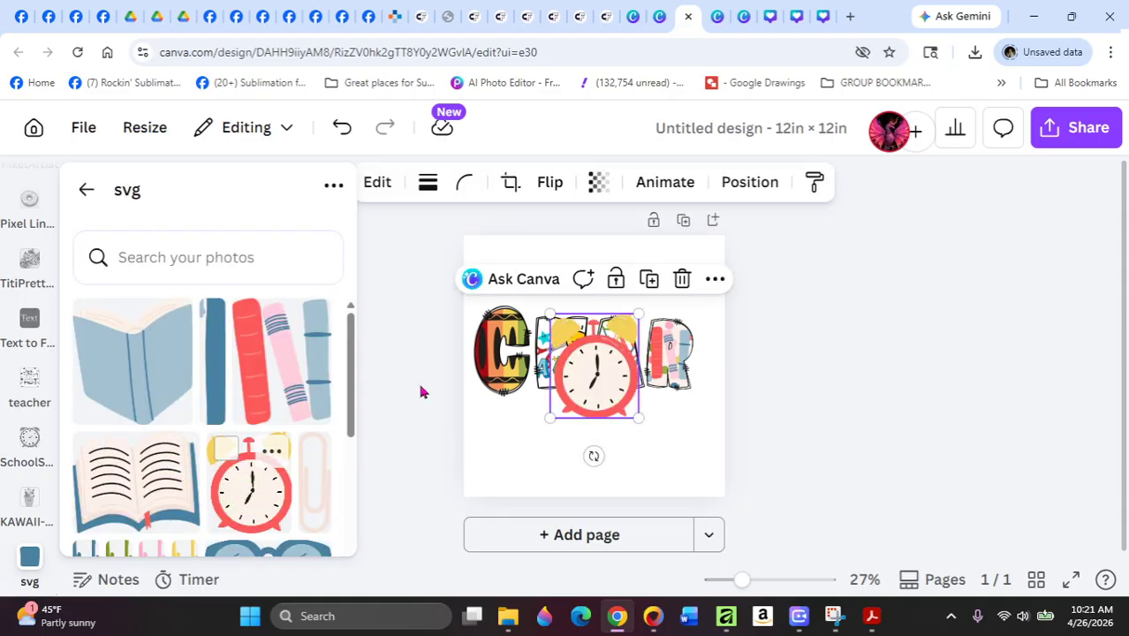
# Tilt the alarm clock clockwise and place it behind the letter R, reaching into the upper-right corner of the page.
pyautogui.moveTo(637, 414); pyautogui.dragTo(560, 436)
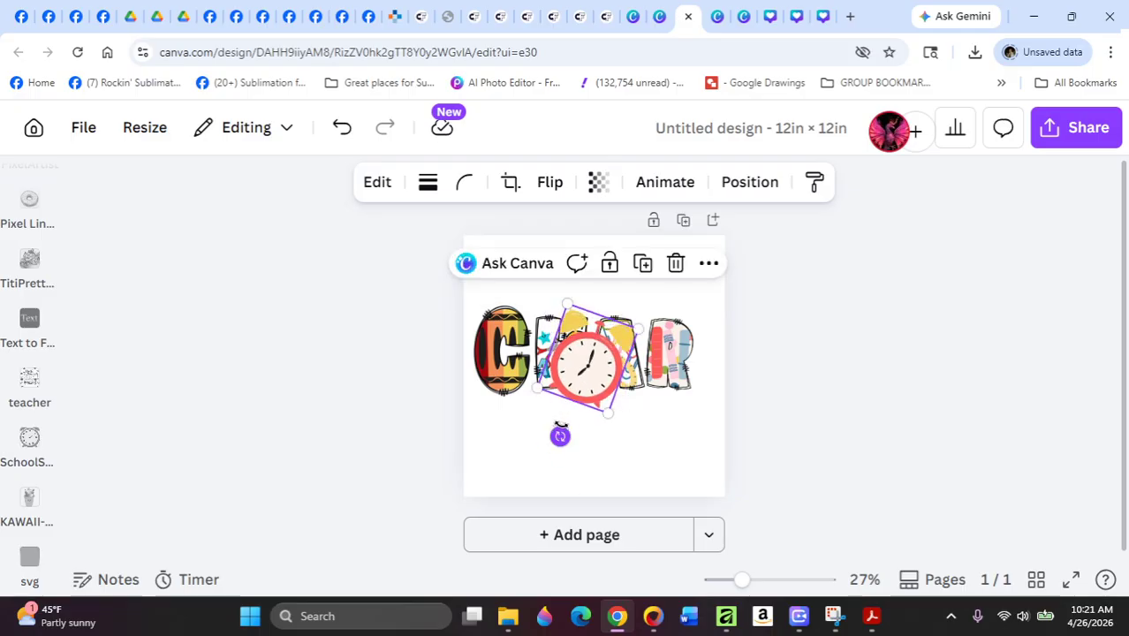
pyautogui.moveTo(583, 375); pyautogui.dragTo(678, 329)
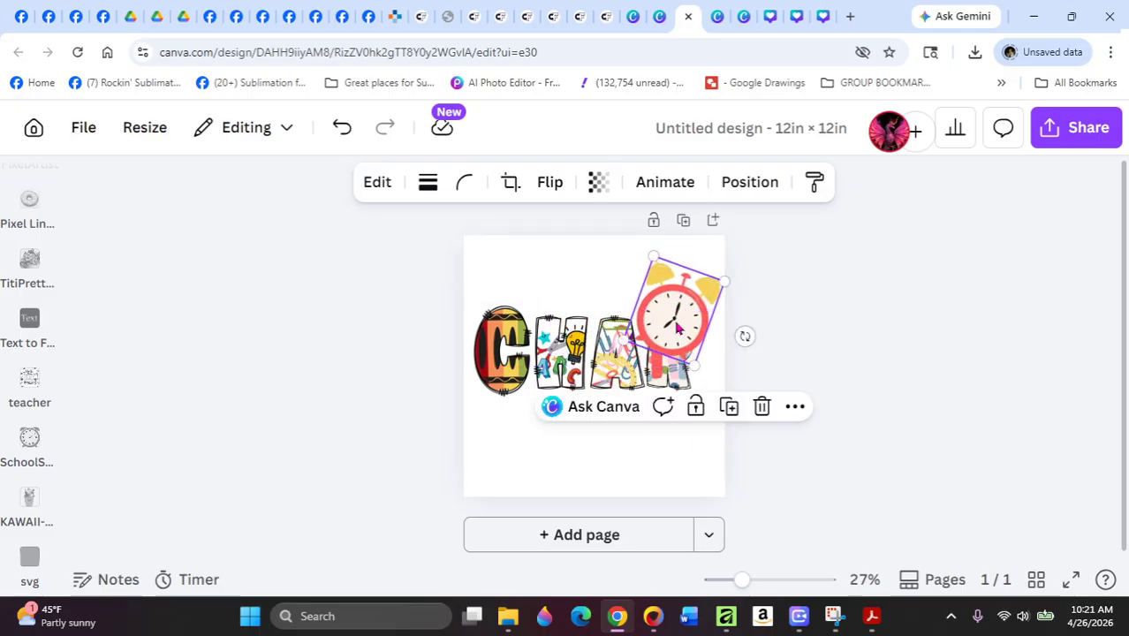
pyautogui.rightClick(664, 320)
pyautogui.moveTo(738, 315)
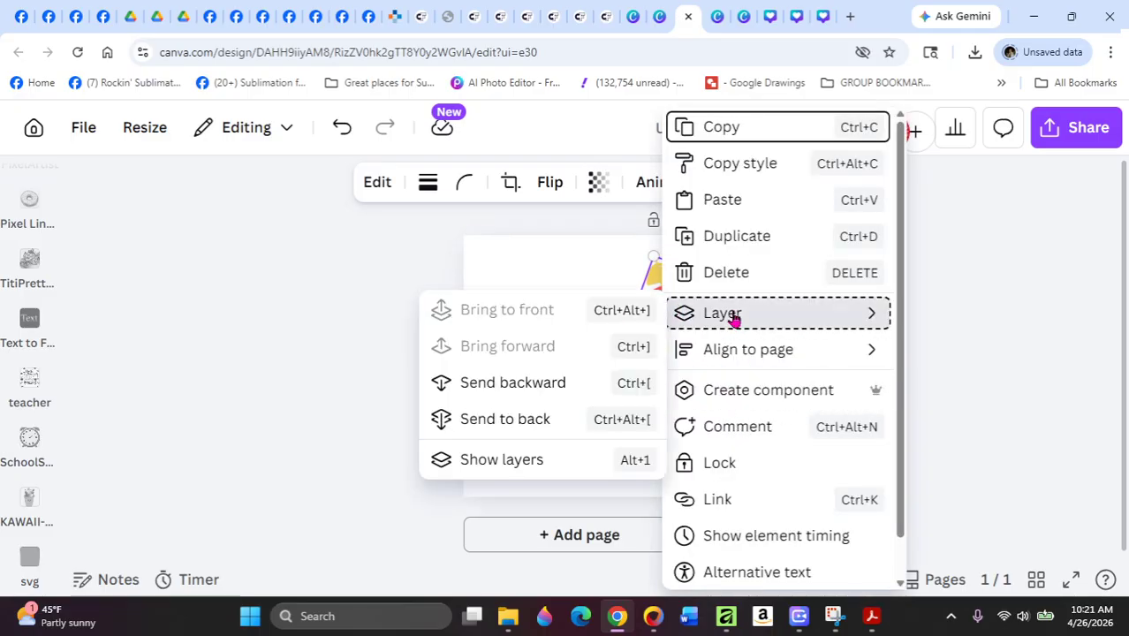
pyautogui.click(544, 423)
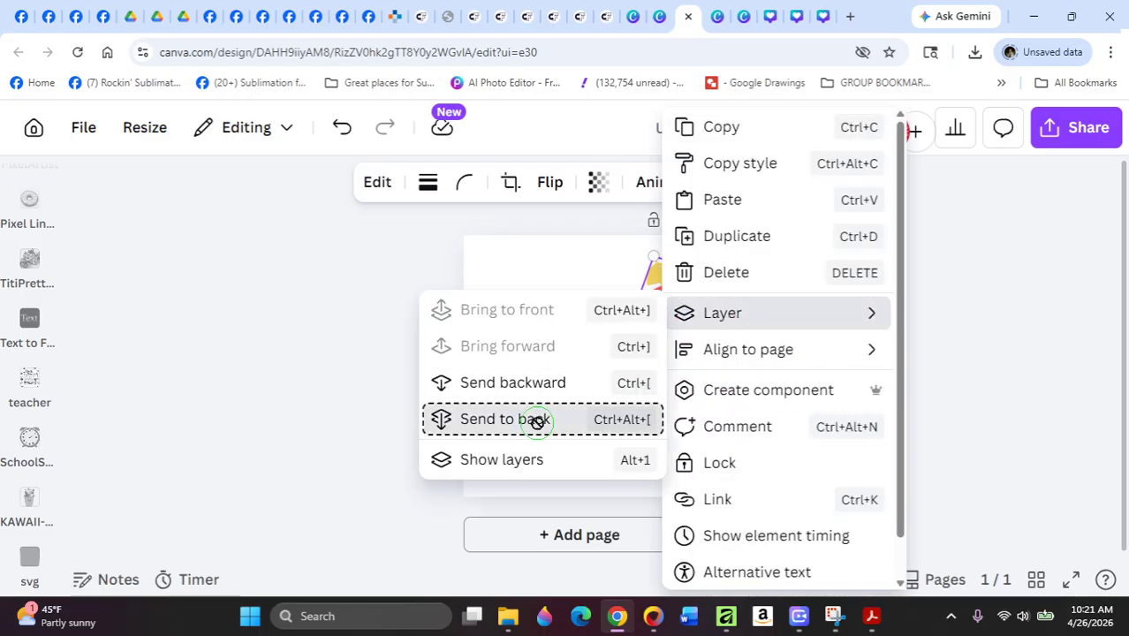
pyautogui.click(303, 358)
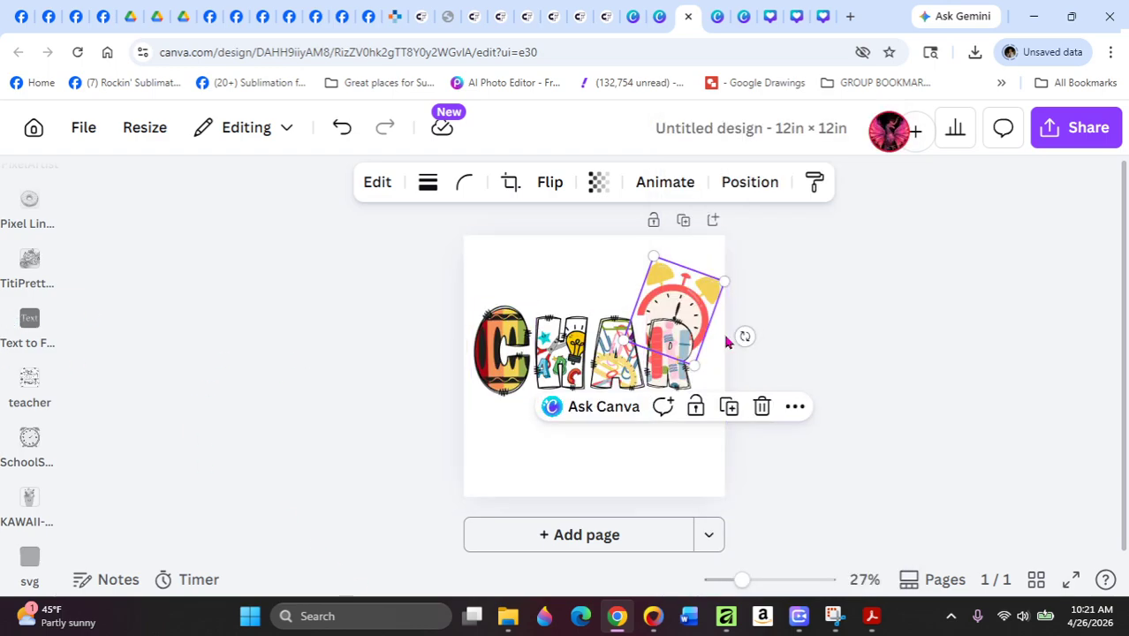
pyautogui.moveTo(710, 305); pyautogui.dragTo(708, 272)
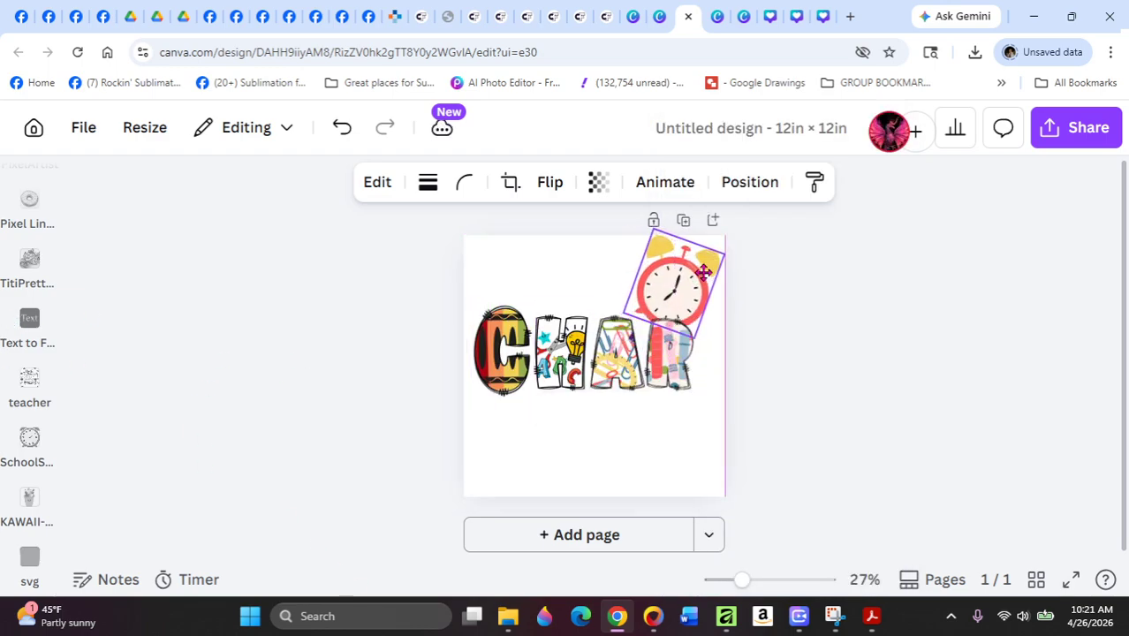
# Add the rainbow crayon strip image from the SVG subfolder of the teacher folder to the page.
pyautogui.moveTo(38, 402)
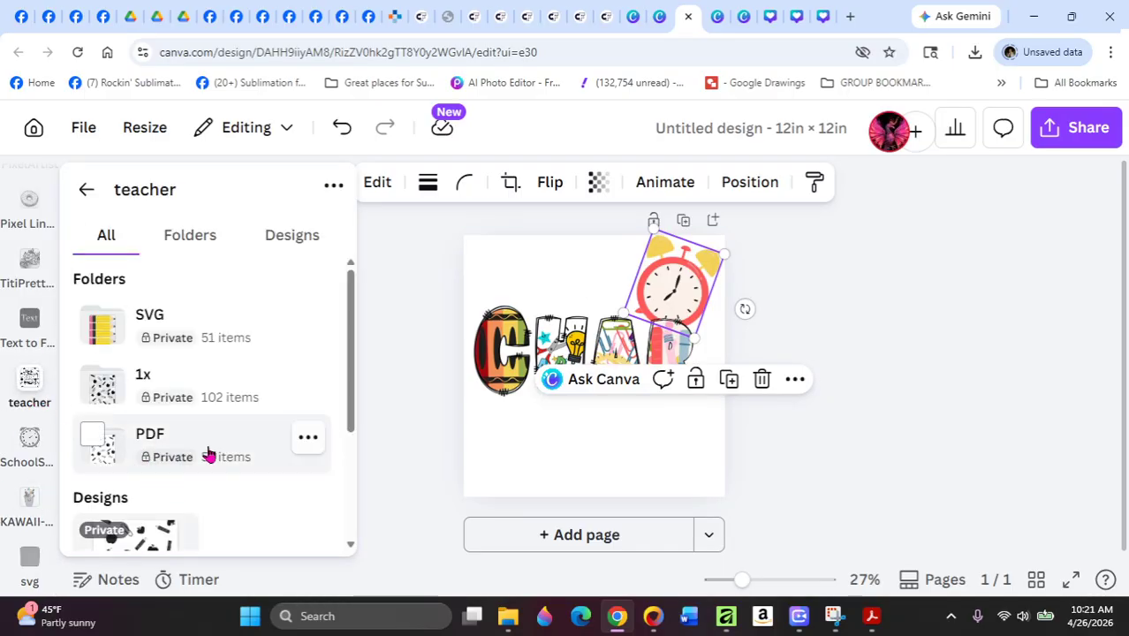
pyautogui.click(165, 350)
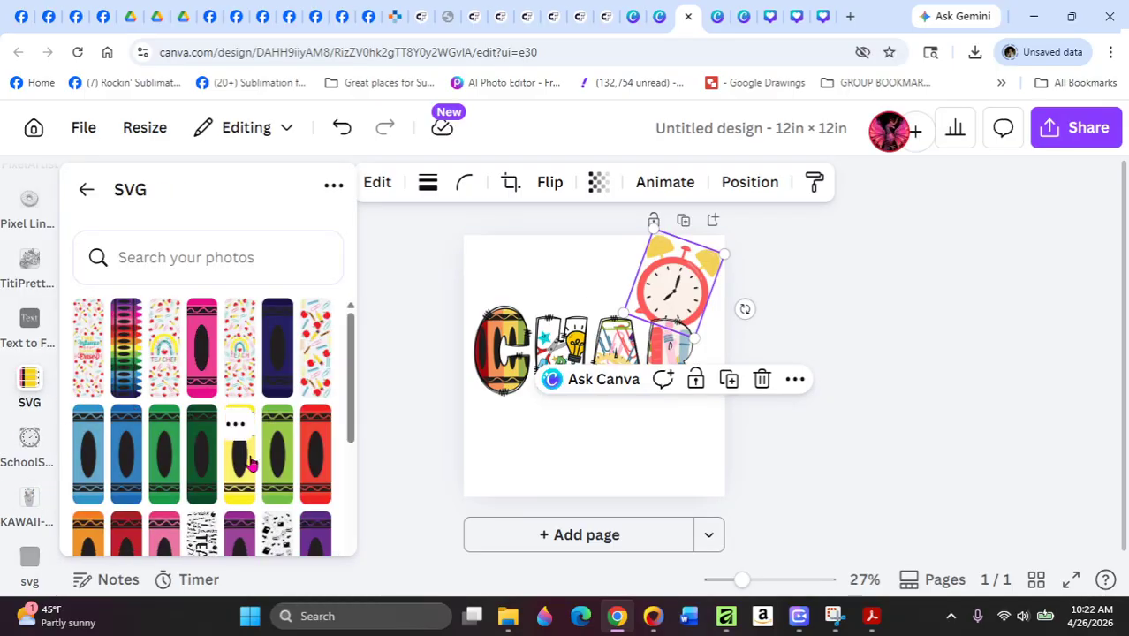
pyautogui.click(137, 394)
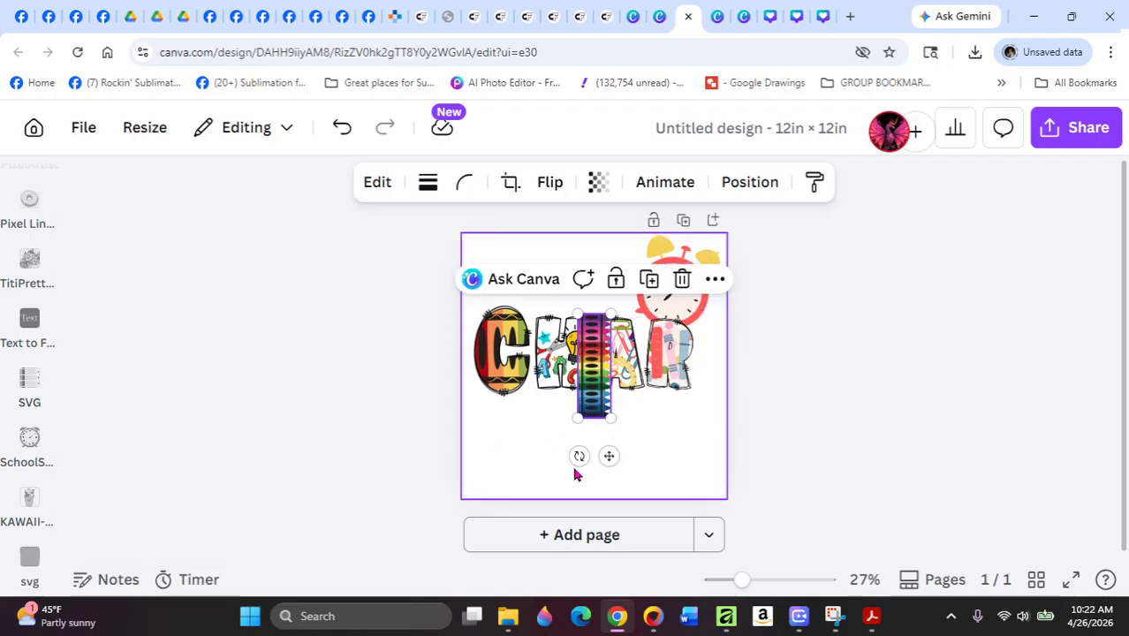
# Rotate the crayon strip to lie horizontally with tips upward and enlarge it to span the lower part of the word.
pyautogui.click(574, 473)
pyautogui.click(590, 424)
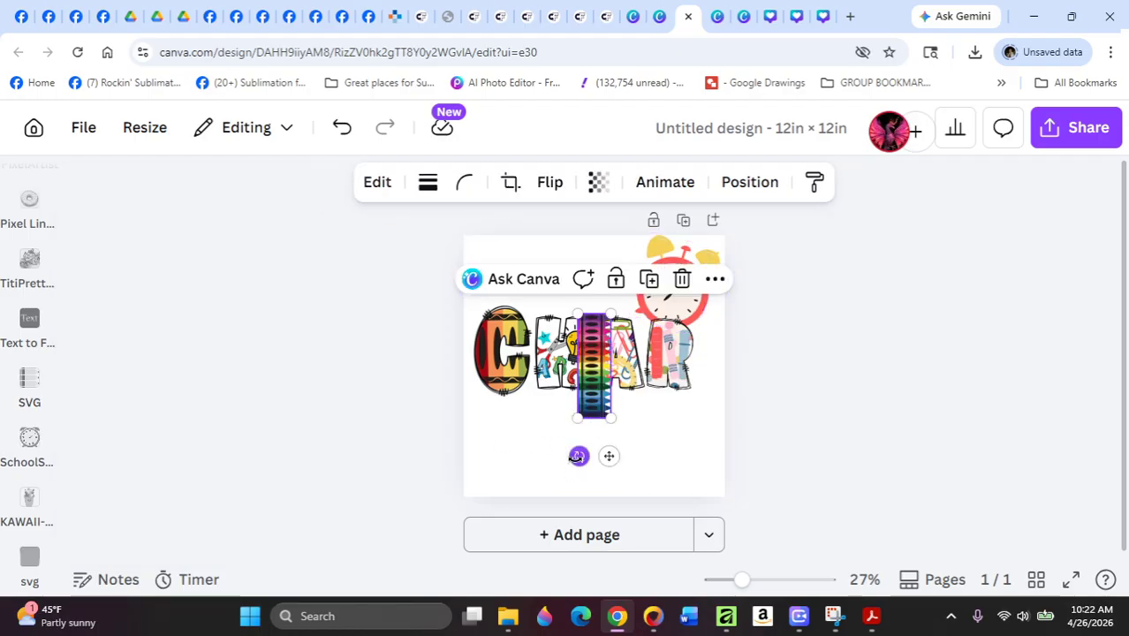
pyautogui.moveTo(577, 454); pyautogui.dragTo(643, 389)
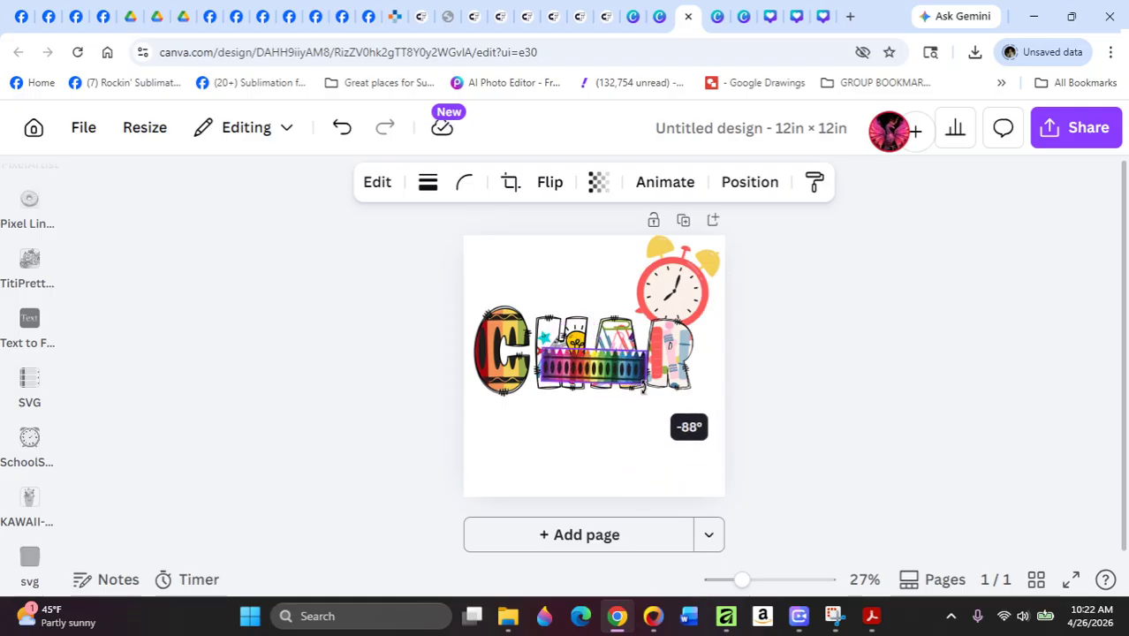
pyautogui.moveTo(644, 389); pyautogui.dragTo(753, 437)
pyautogui.moveTo(659, 390); pyautogui.dragTo(598, 416)
# Send the rainbow crayon strip to the back, behind the letters.
pyautogui.rightClick(590, 399)
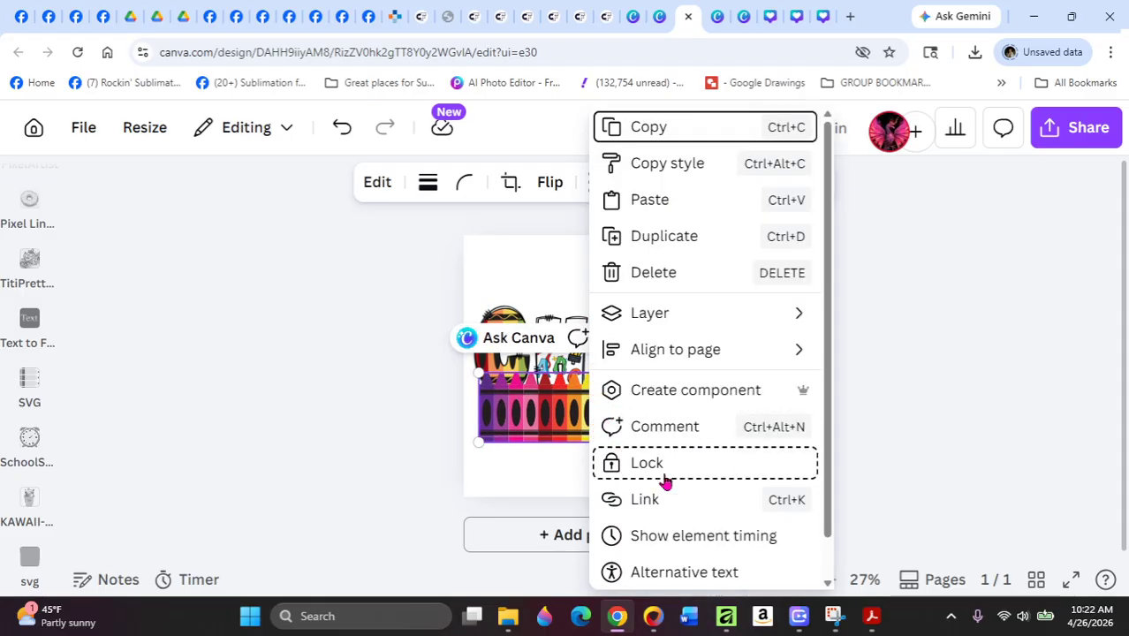
pyautogui.moveTo(647, 313)
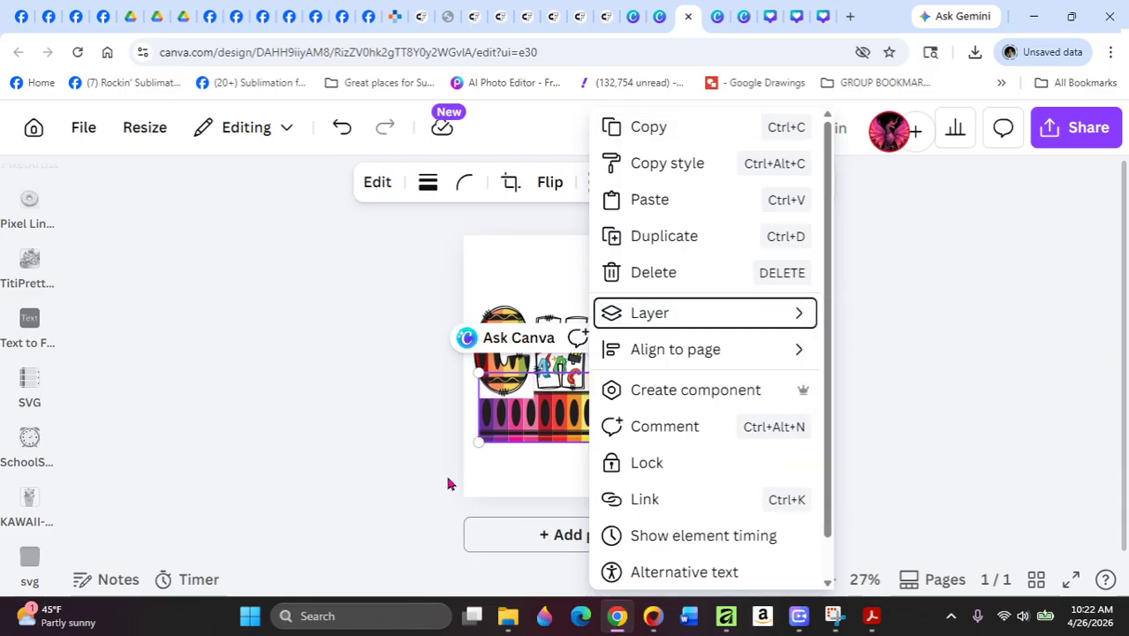
pyautogui.click(441, 461)
# Remove the image backgrounds of the letters C and A.
pyautogui.click(499, 345)
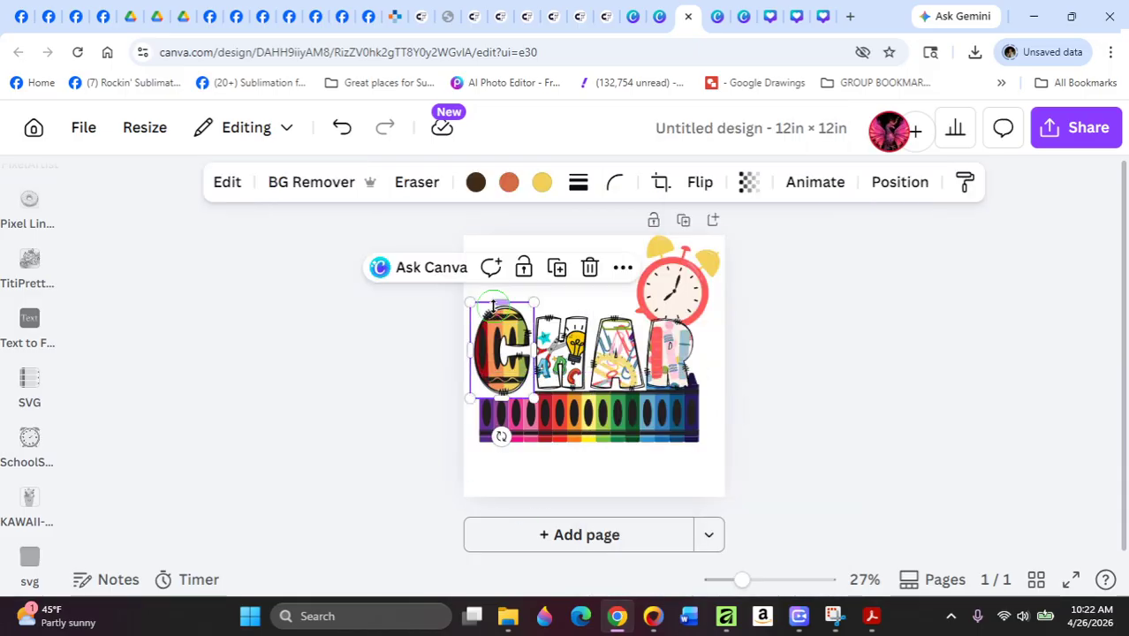
pyautogui.click(285, 187)
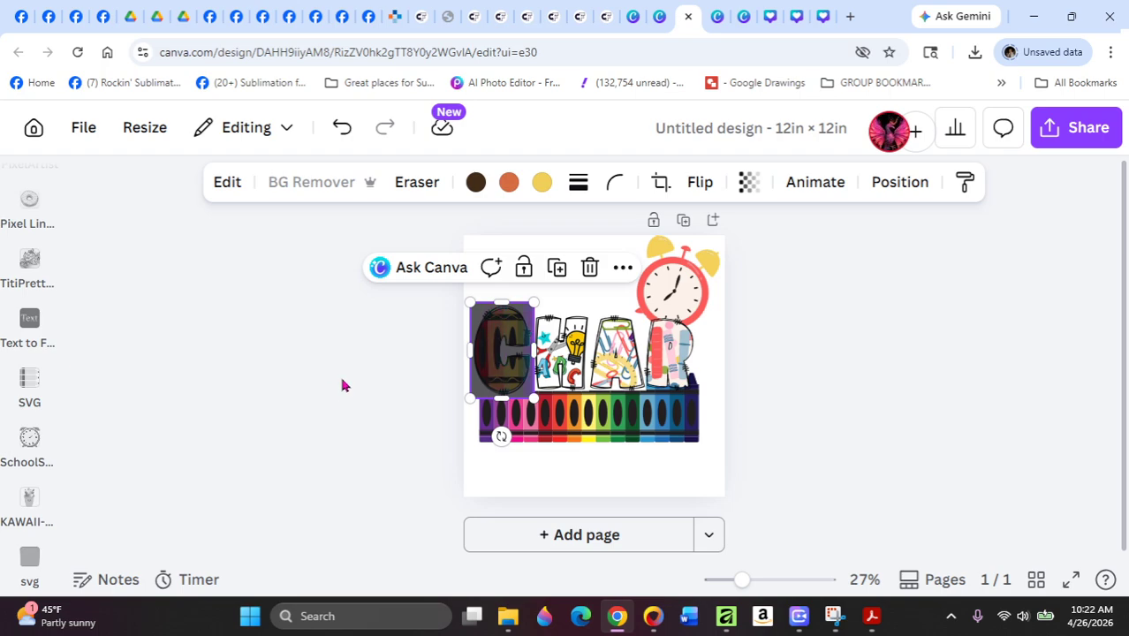
pyautogui.click(559, 387)
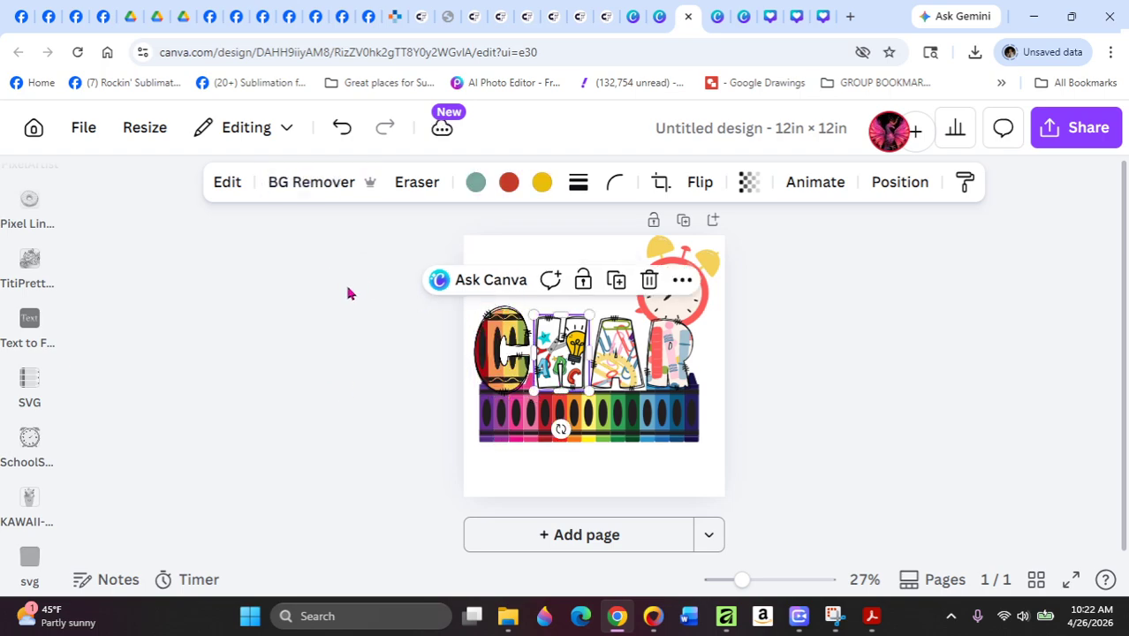
pyautogui.click(497, 495)
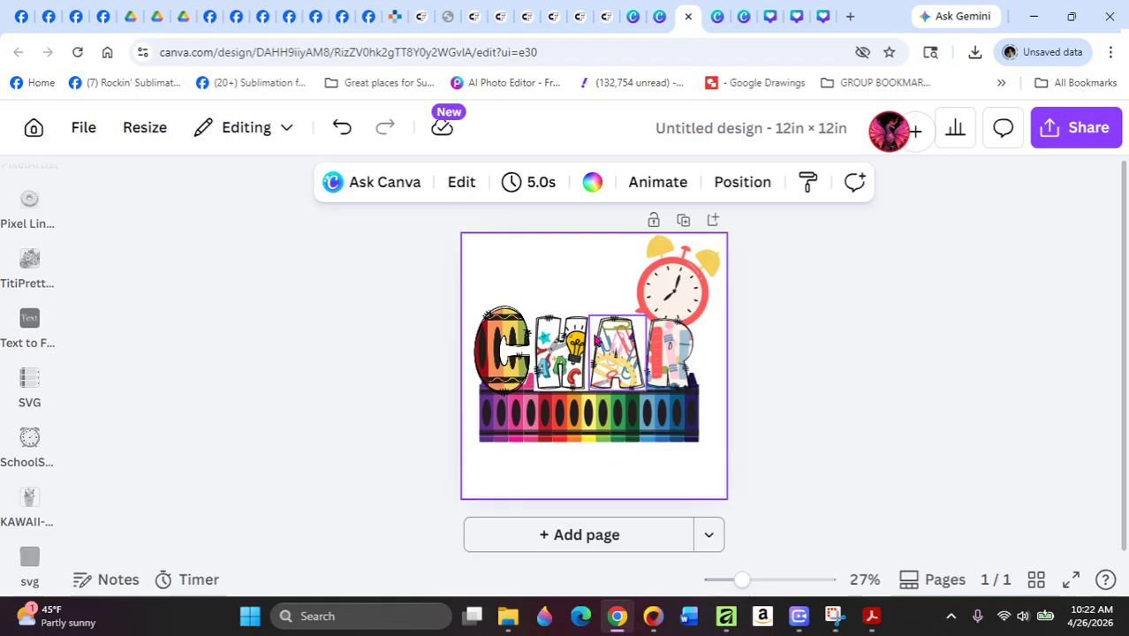
pyautogui.click(606, 376)
pyautogui.click(289, 186)
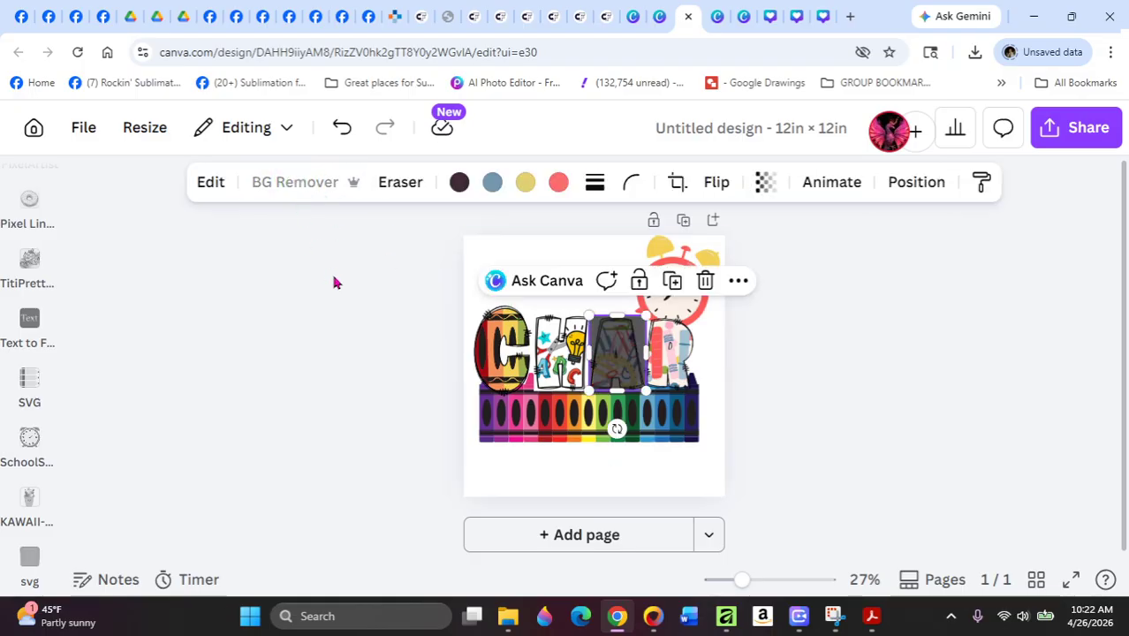
# Remove the background of the letter H and move the letter slightly higher than its neighbours.
pyautogui.click(551, 361)
pyautogui.click(291, 186)
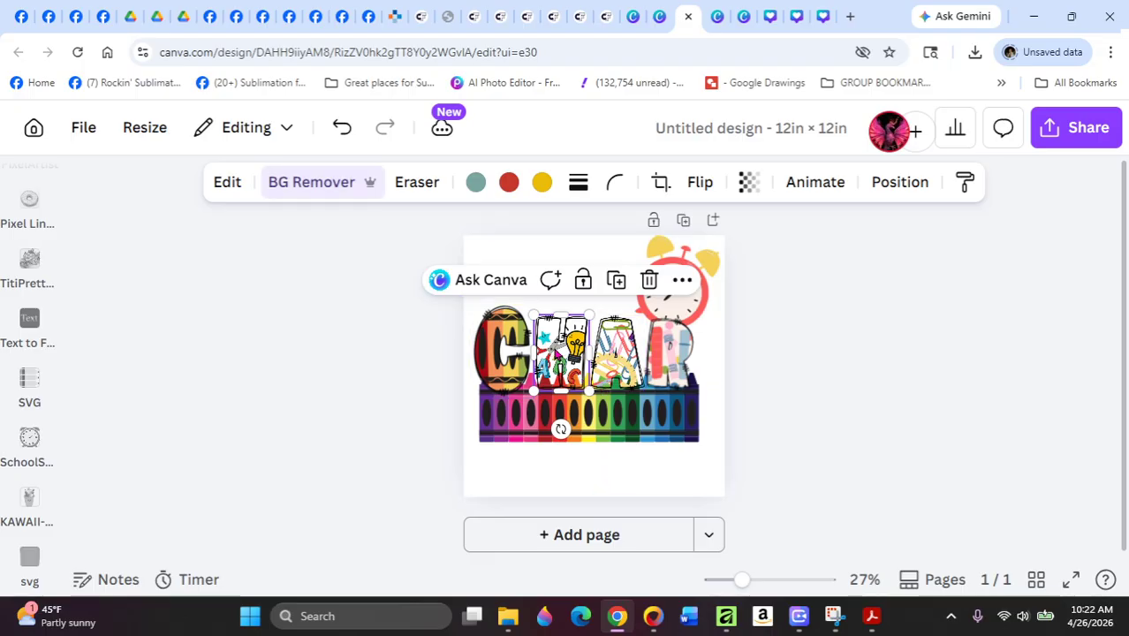
pyautogui.moveTo(566, 370); pyautogui.dragTo(572, 346)
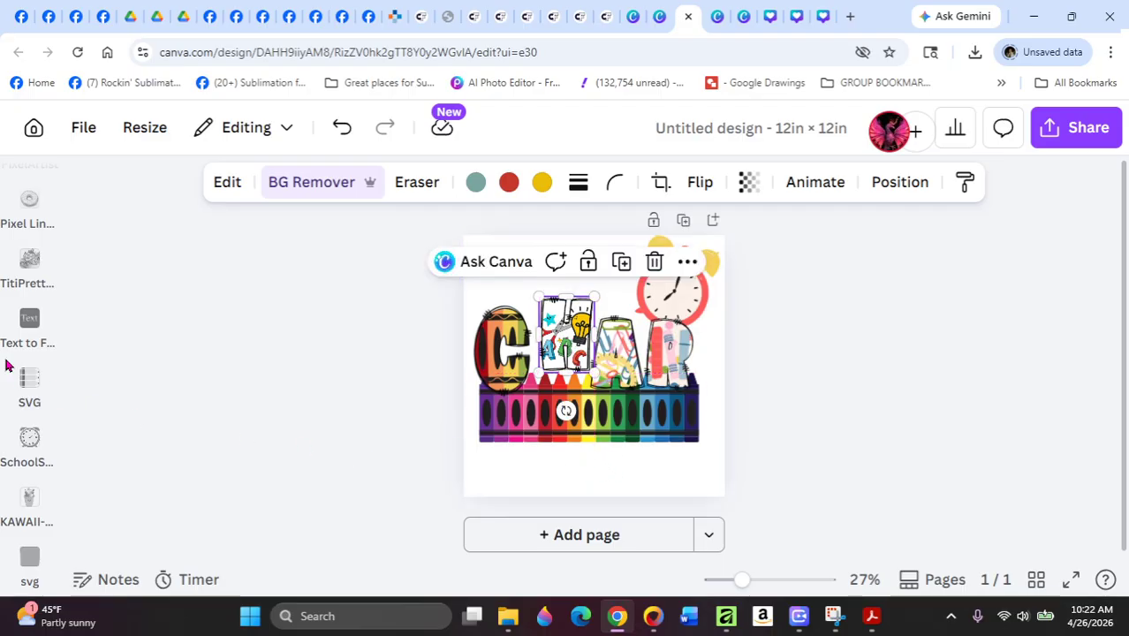
# Add the paint palette image from the SchoolSuppliesCAS folder and tilt it over the upper-left corner of the page.
pyautogui.click(29, 446)
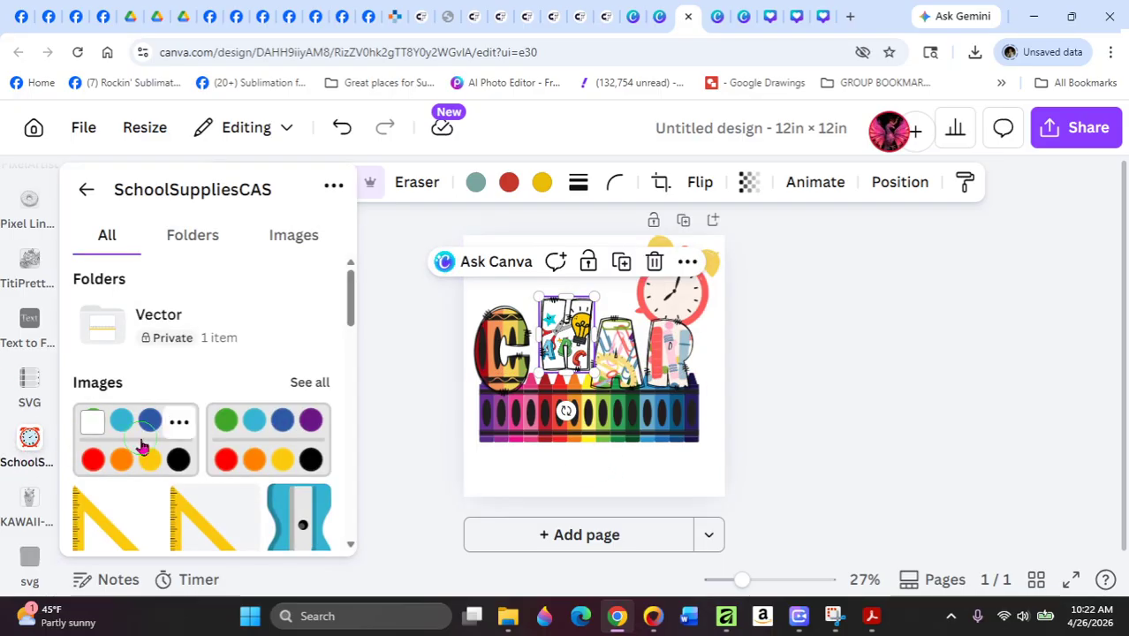
pyautogui.click(141, 446)
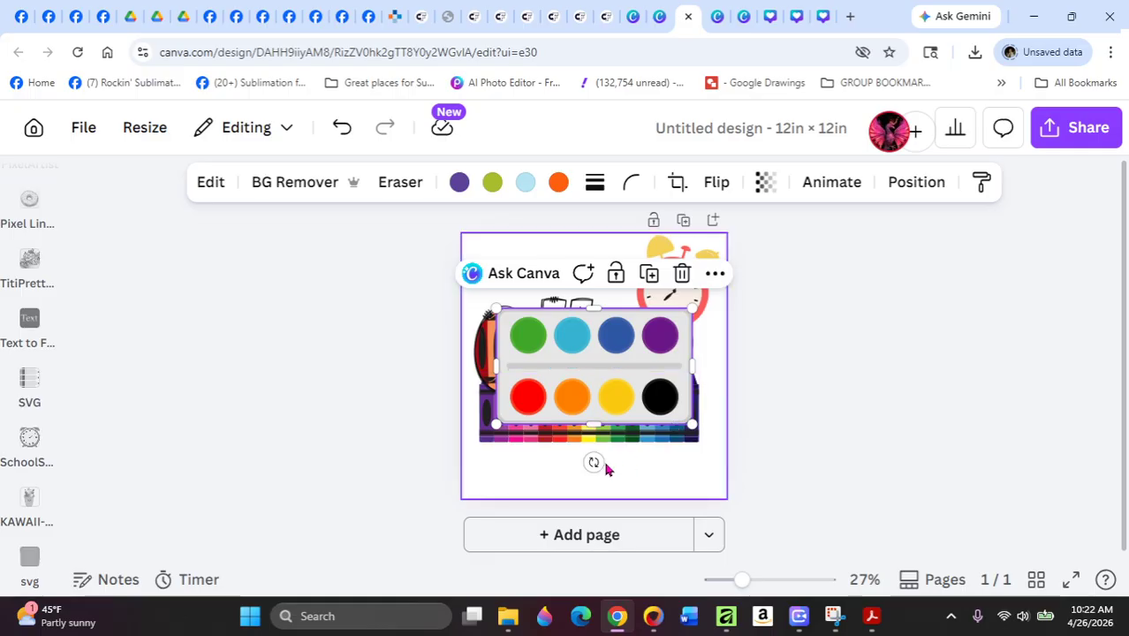
pyautogui.moveTo(592, 462); pyautogui.dragTo(670, 477)
pyautogui.moveTo(574, 407); pyautogui.dragTo(497, 309)
# Send the tilted paint palette to the back, behind the letters.
pyautogui.rightClick(494, 318)
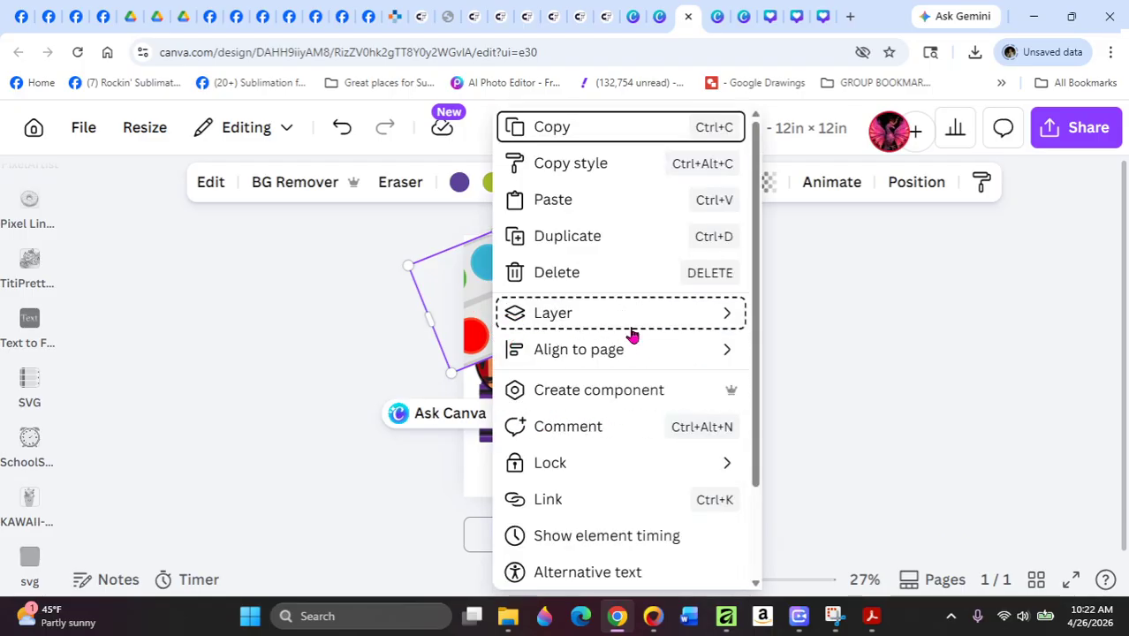
pyautogui.moveTo(629, 320)
pyautogui.click(837, 429)
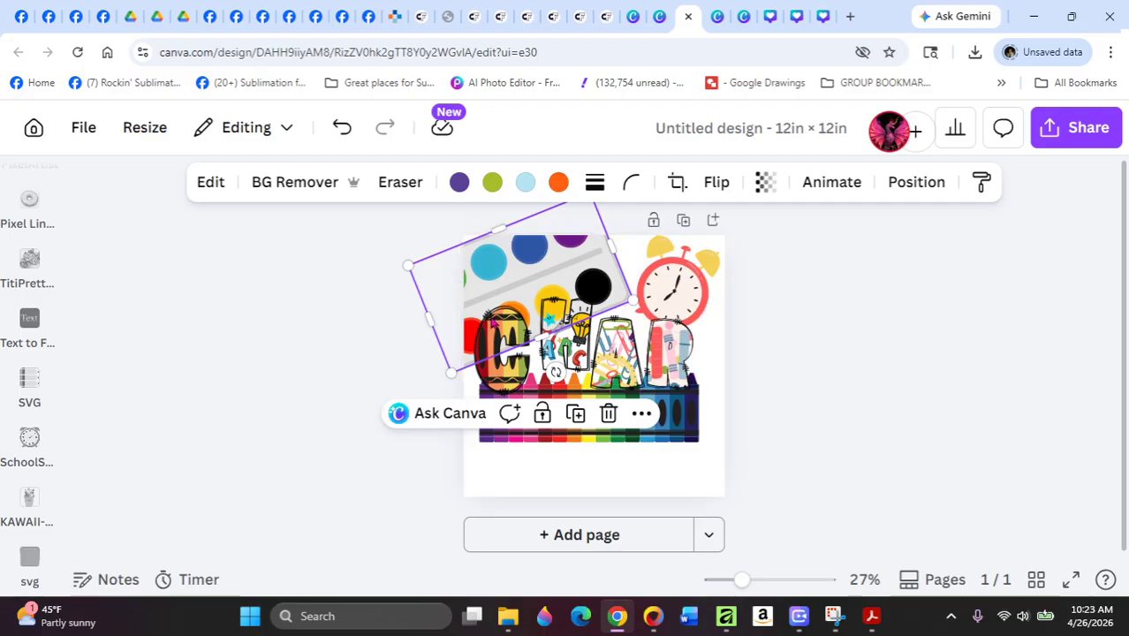
# Move the rainbow crayon strip down so that it sits below the letters.
pyautogui.moveTo(575, 436); pyautogui.dragTo(568, 460)
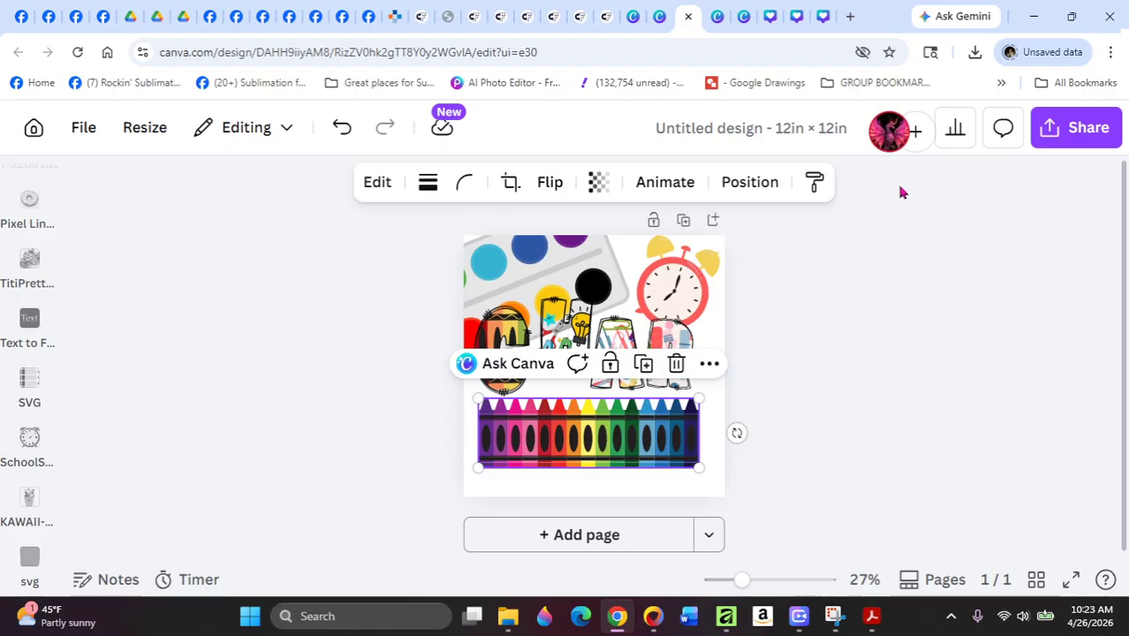
pyautogui.moveTo(1115, 65)
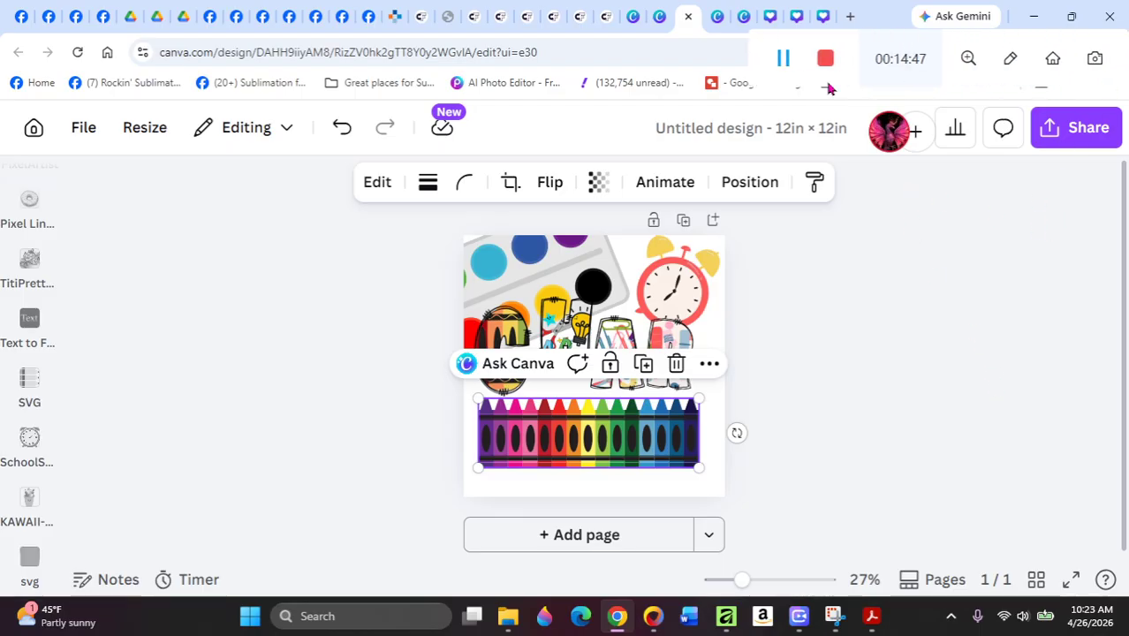